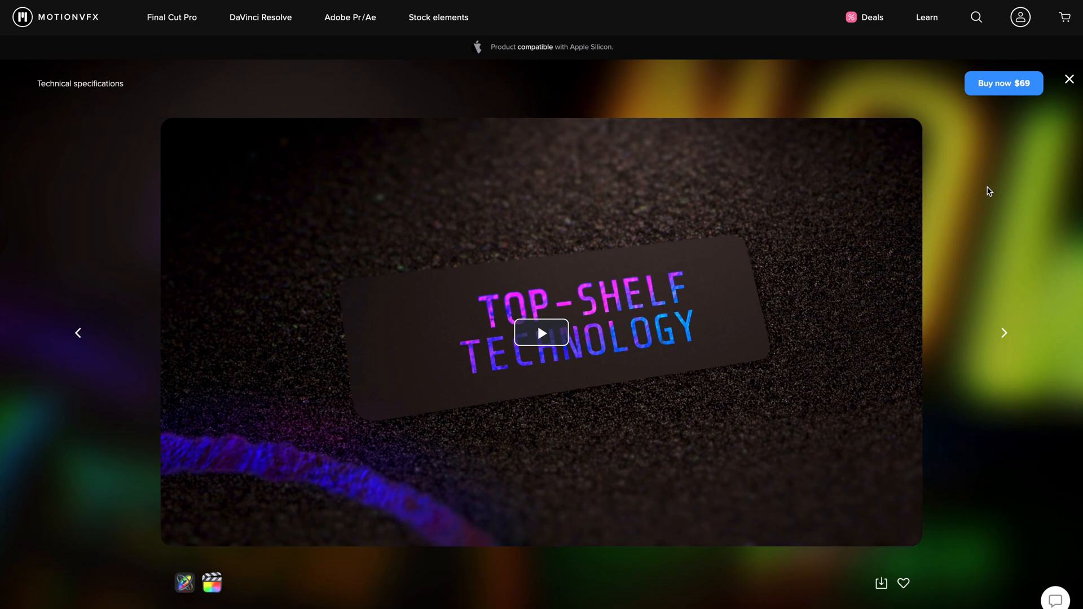
# Look through the What's included items of the Digital Logo Modular Template, from the Lower3rd Project to the Main Project Generator
pyautogui.scroll(-1, 989, 192)
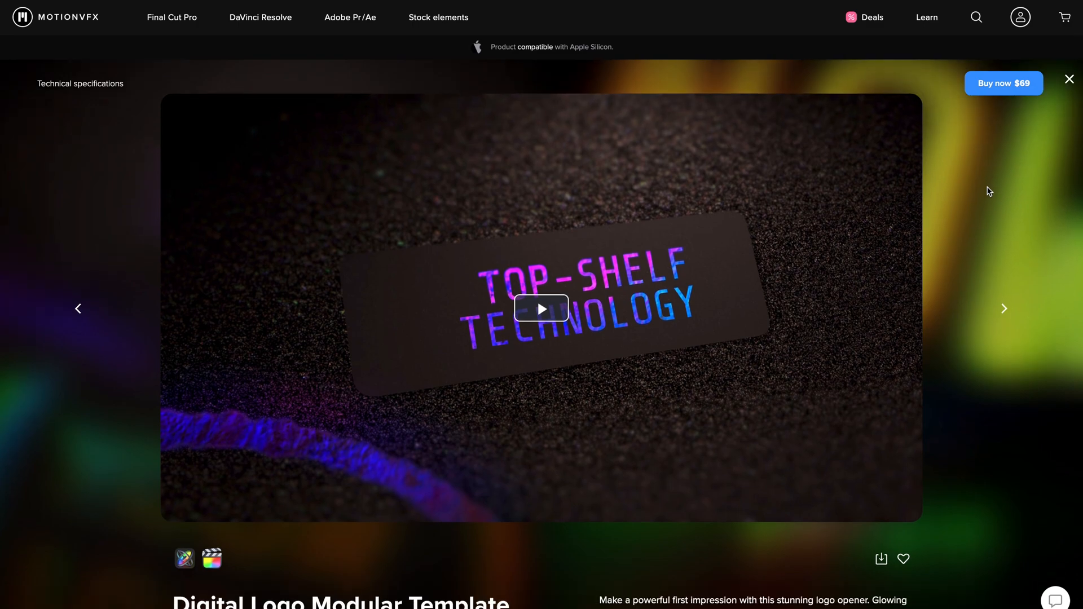
pyautogui.scroll(1, 989, 192)
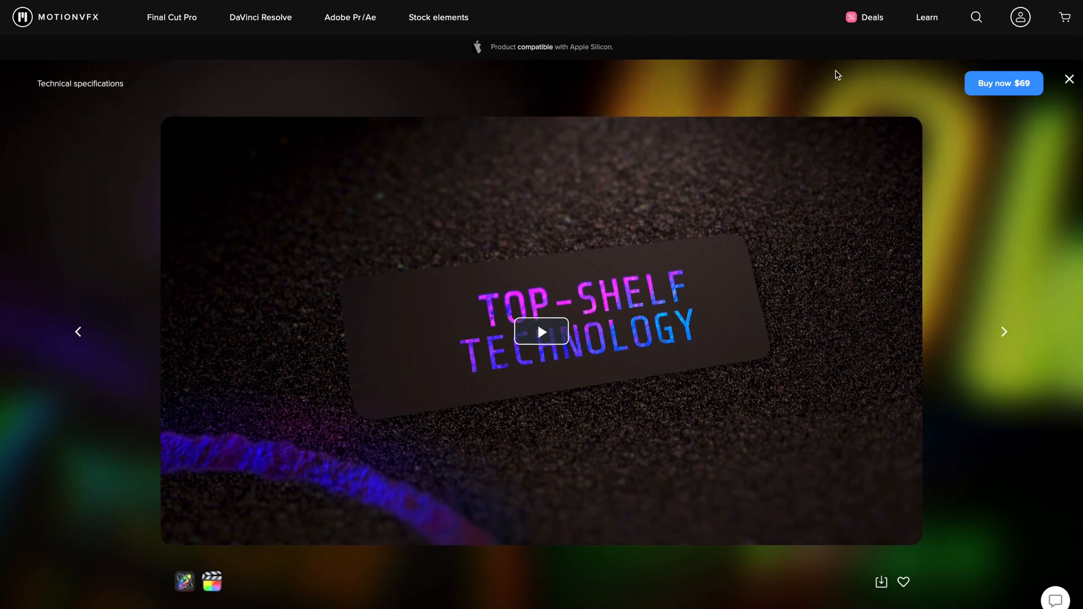
pyautogui.scroll(-10, 962, 268)
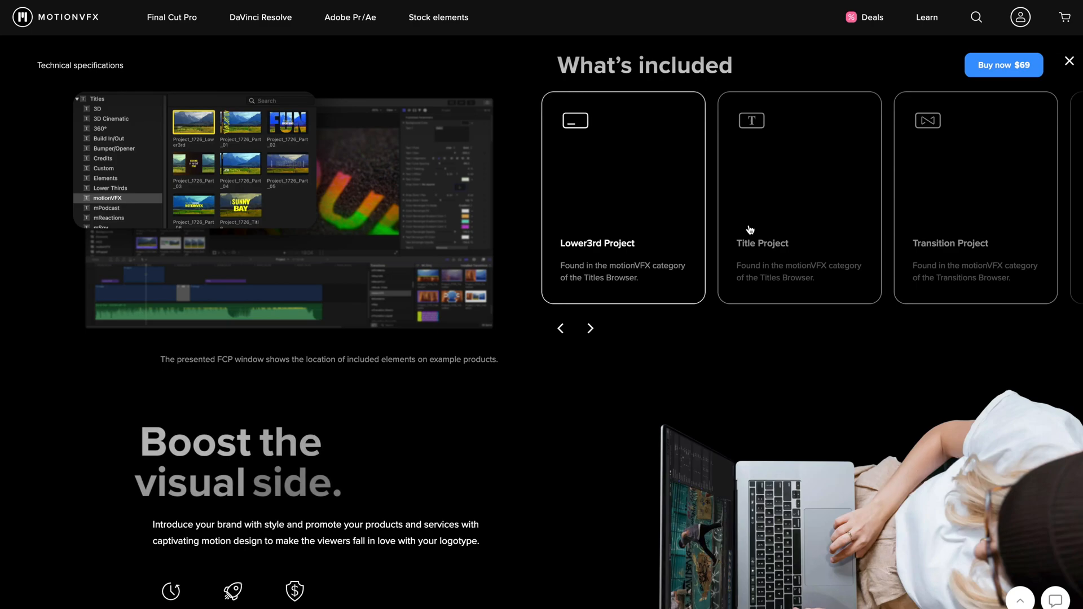
pyautogui.click(591, 328)
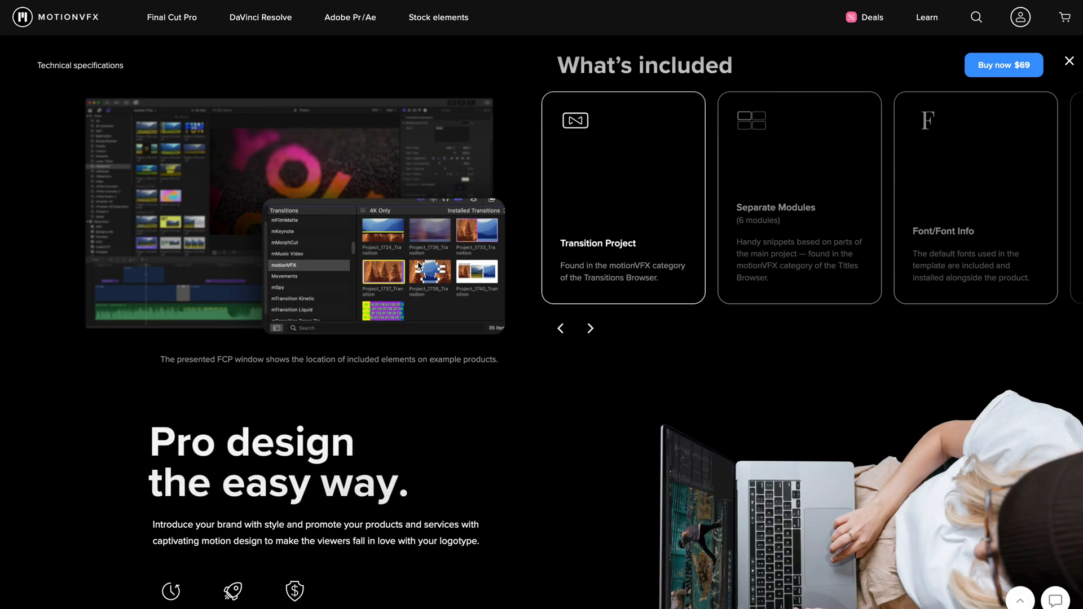
pyautogui.click(952, 182)
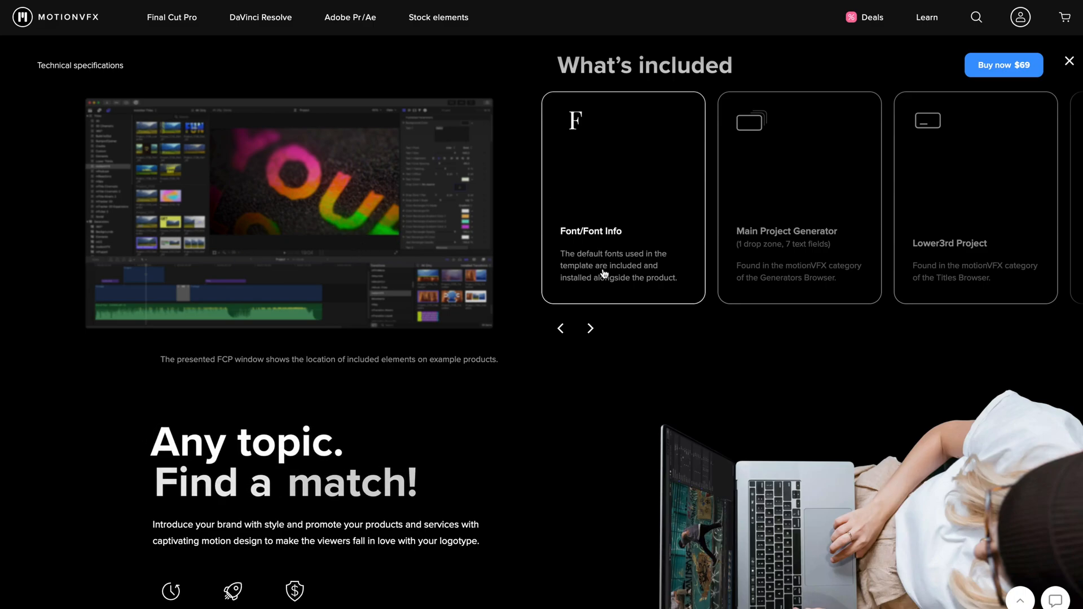
pyautogui.click(590, 327)
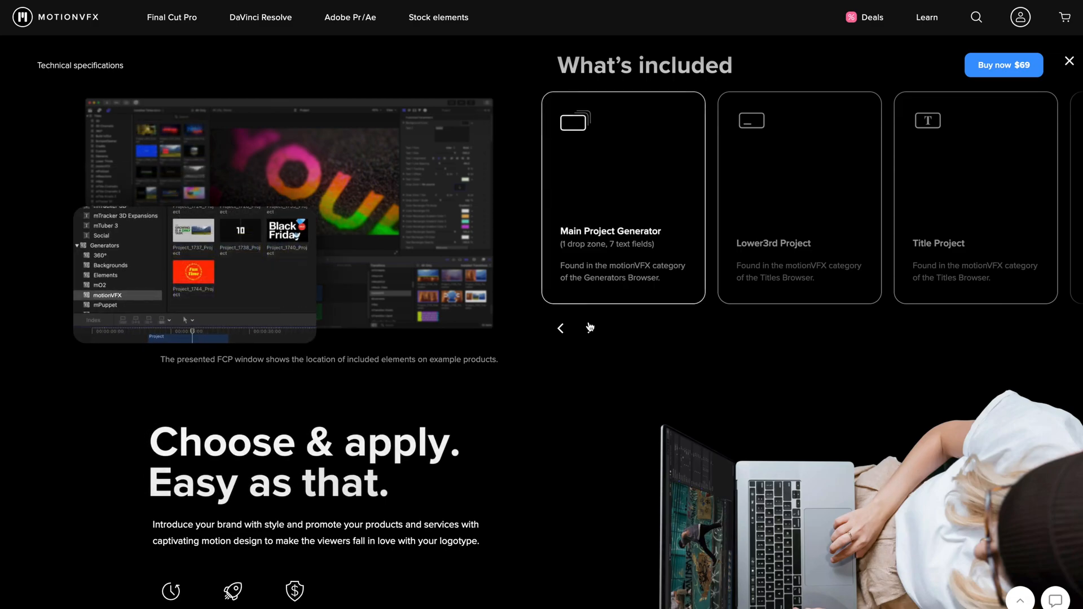
# Read the template's technical specifications, including supported software, requirements, resolution, frame rate, duration and used media
pyautogui.scroll(-2, 397, 259)
pyautogui.scroll(-1, 397, 259)
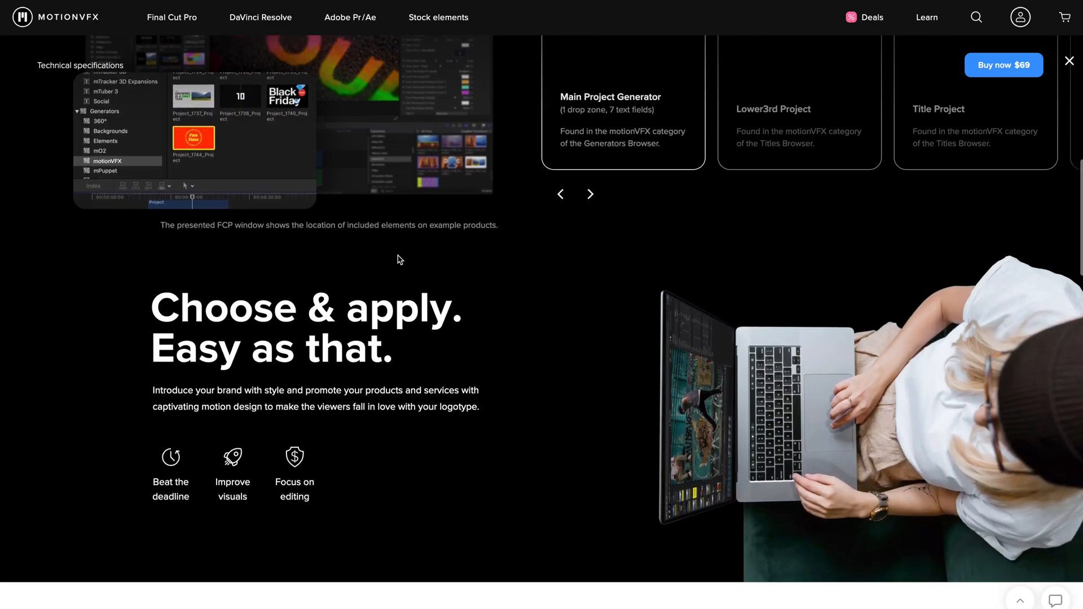
pyautogui.scroll(-1, 398, 260)
pyautogui.scroll(-4, 397, 260)
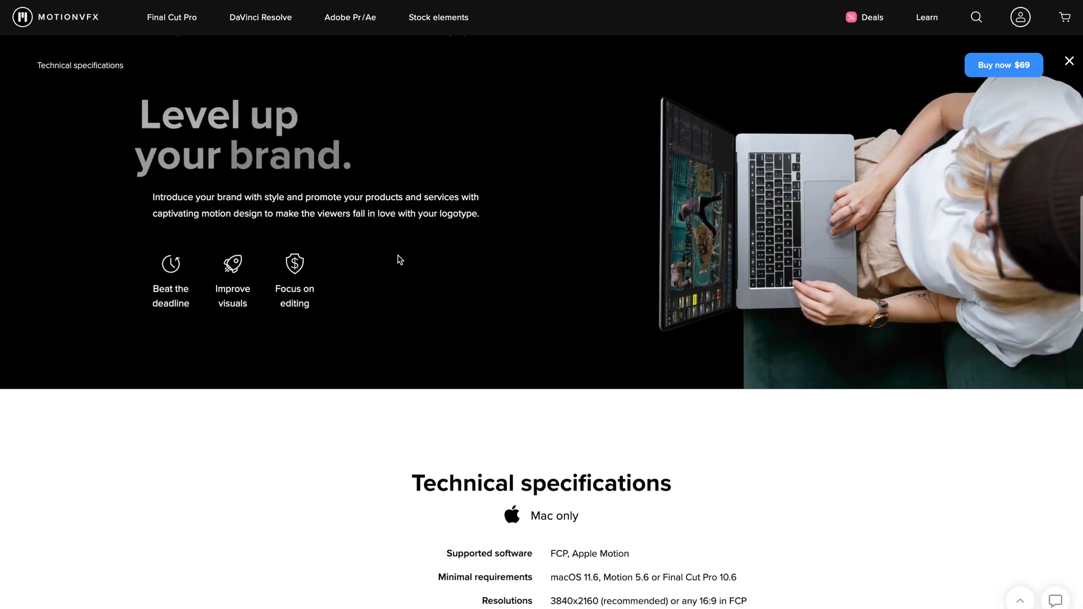
pyautogui.scroll(-6, 397, 259)
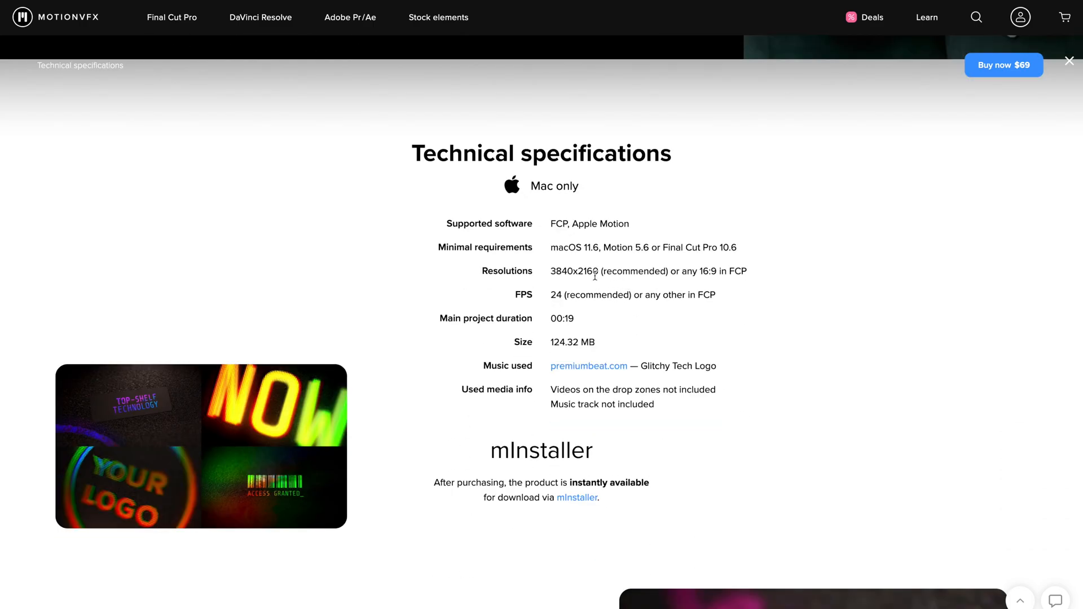
pyautogui.scroll(-1, 573, 280)
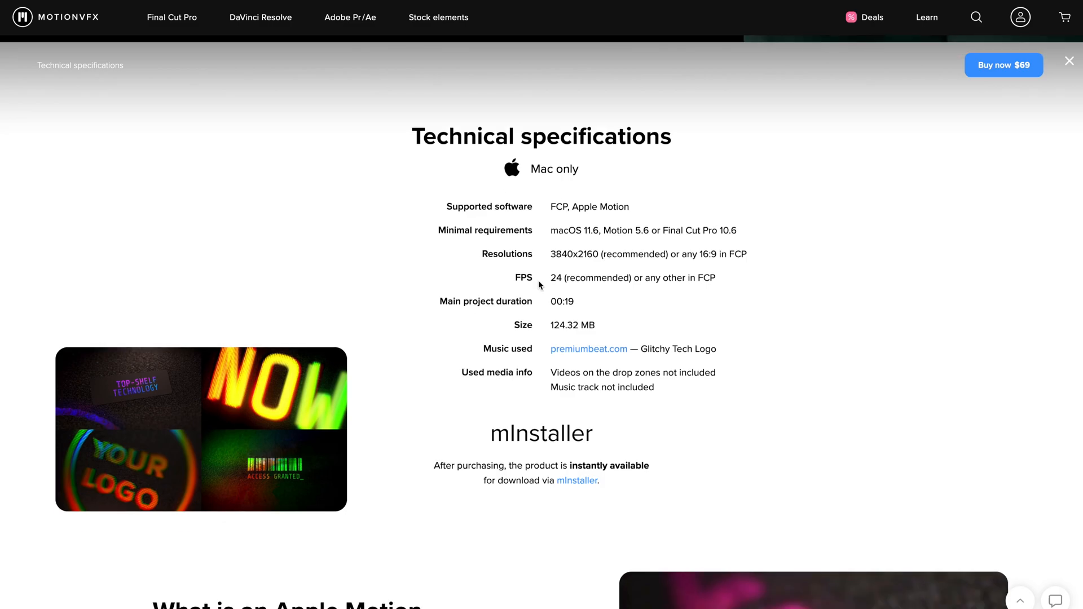
pyautogui.scroll(-2, 608, 274)
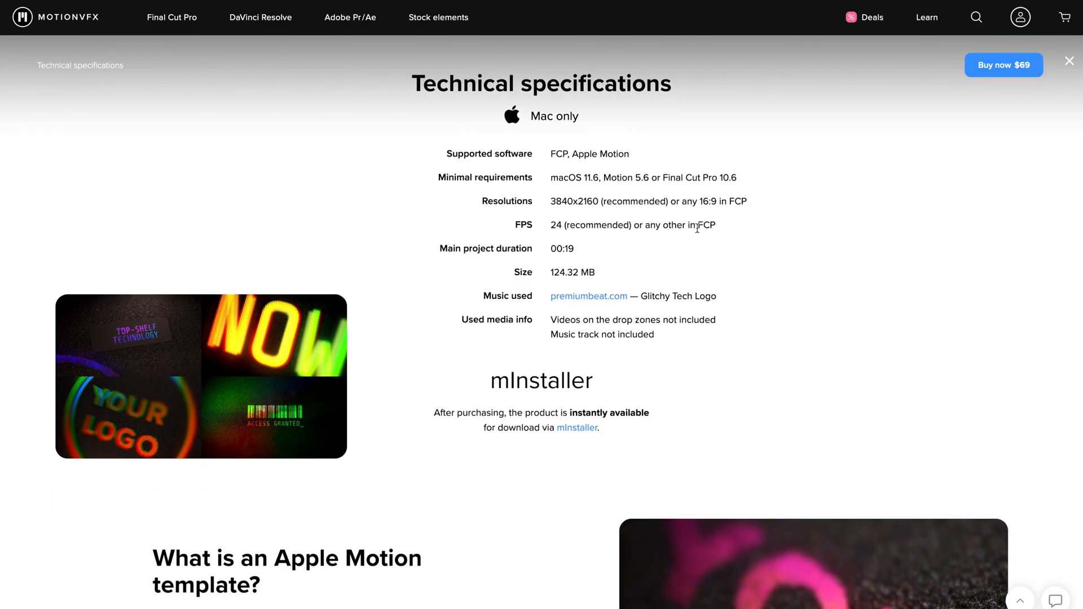
pyautogui.scroll(-1, 581, 252)
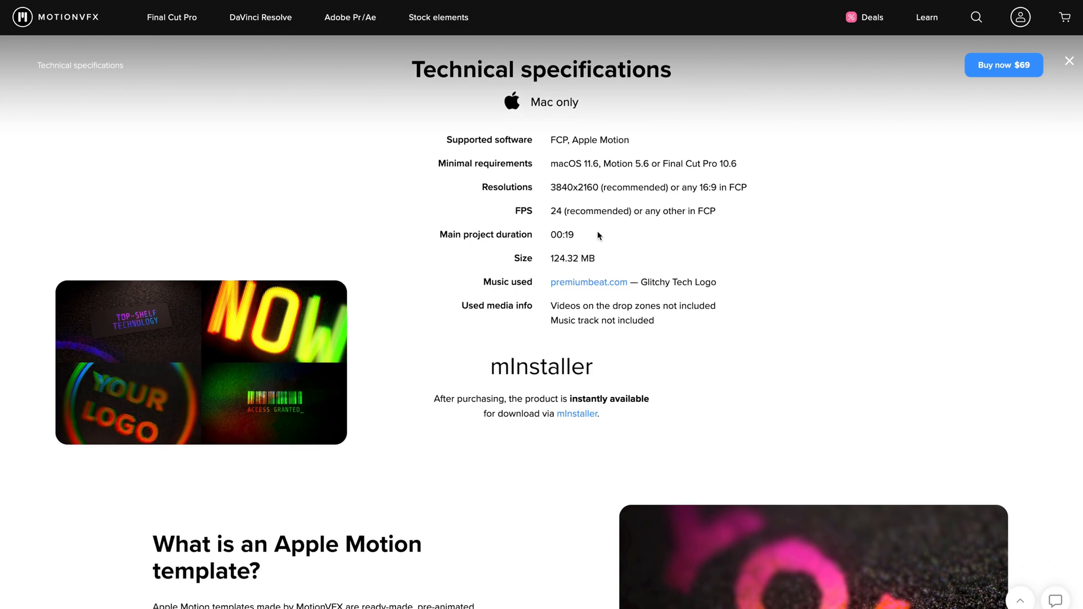
pyautogui.scroll(-1, 541, 231)
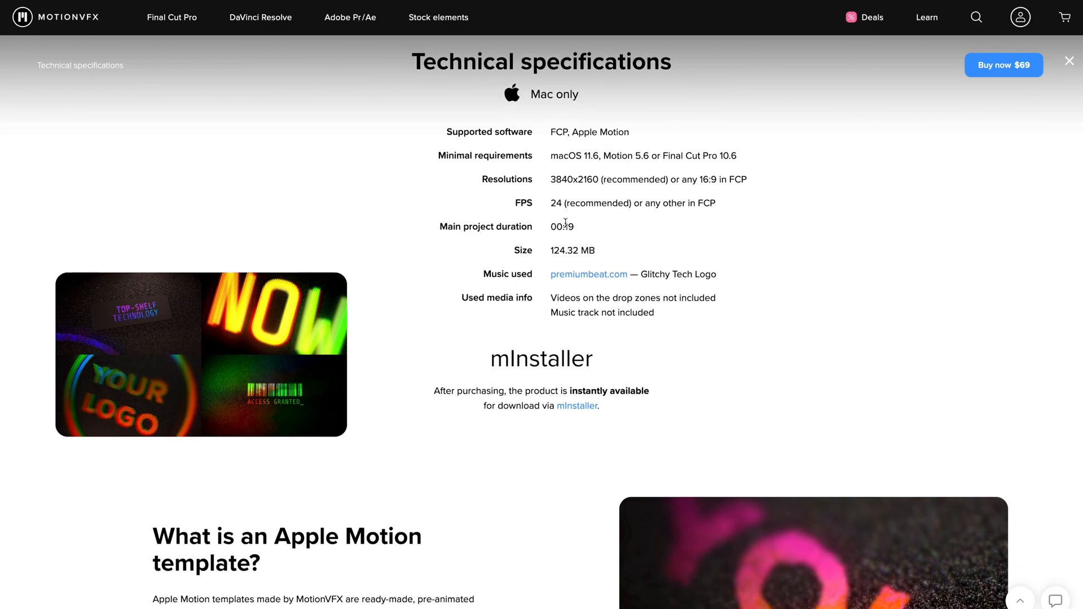
pyautogui.scroll(-1, 632, 235)
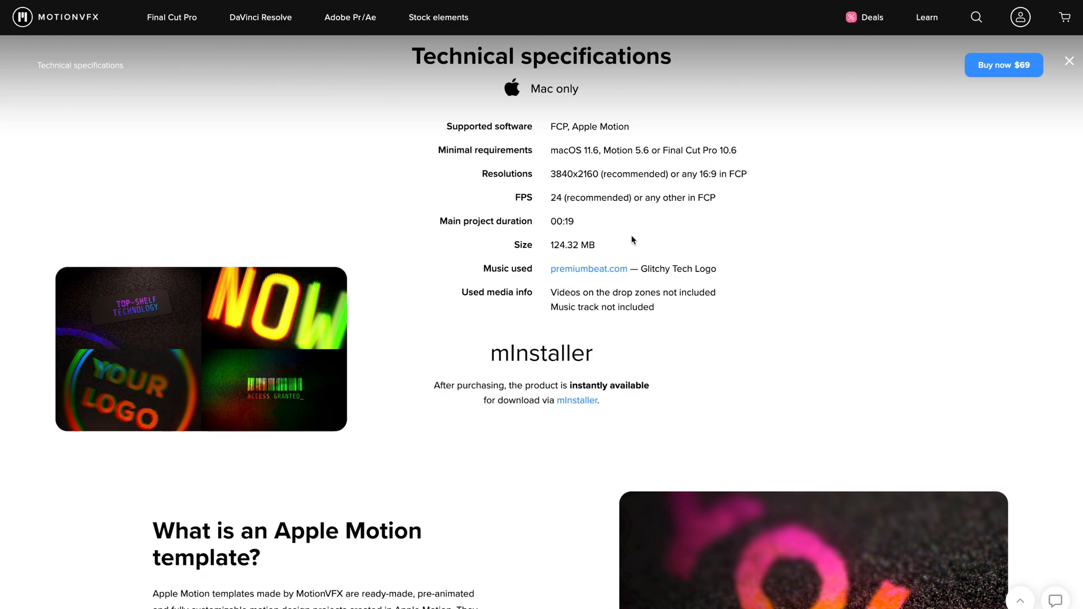
pyautogui.scroll(1, 633, 240)
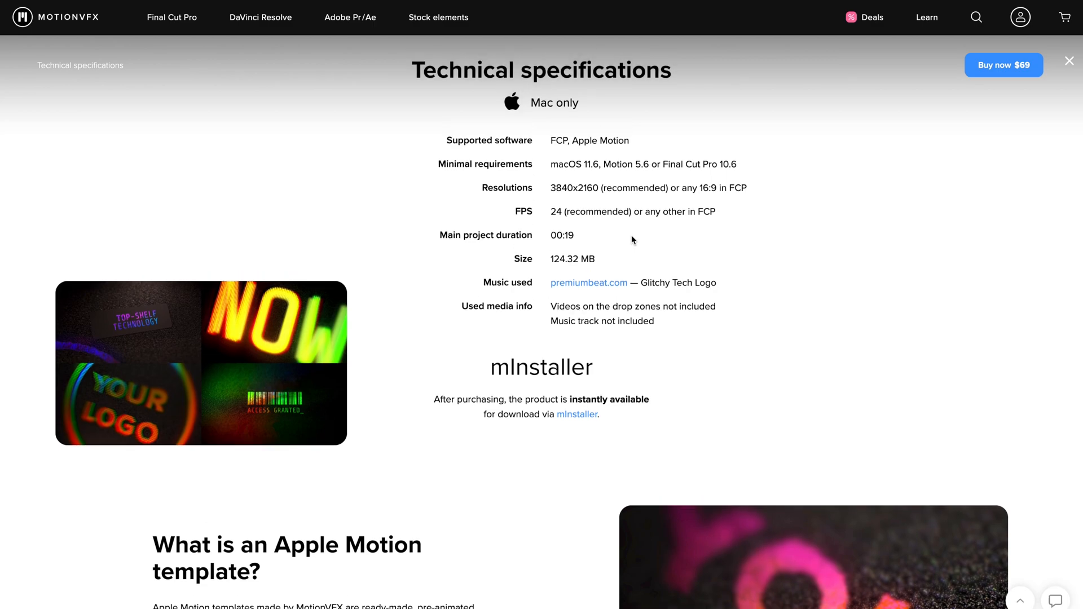
pyautogui.scroll(-1, 589, 251)
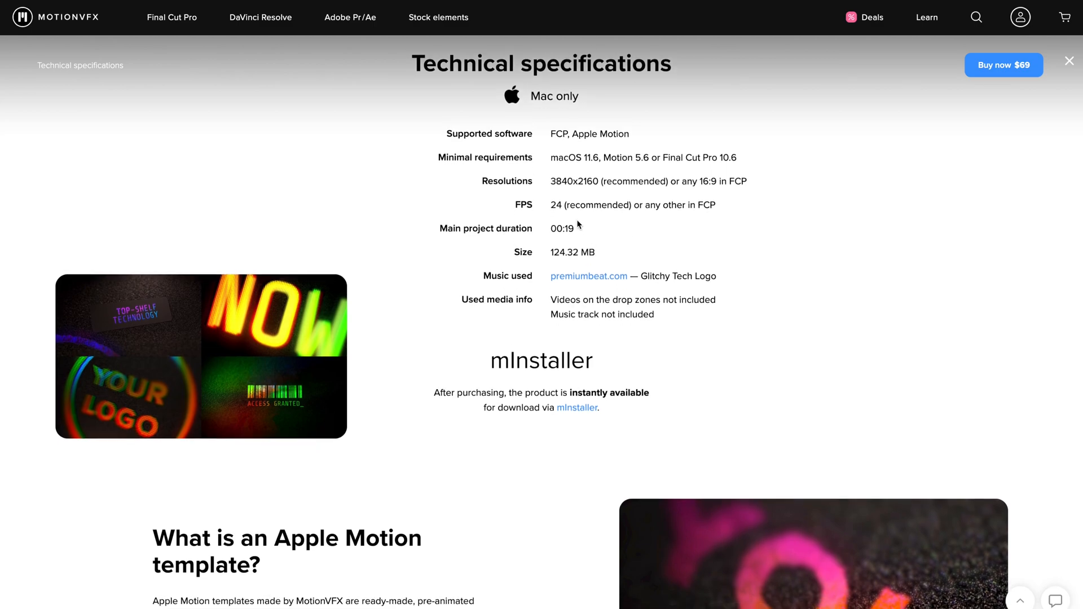
pyautogui.scroll(-3, 529, 225)
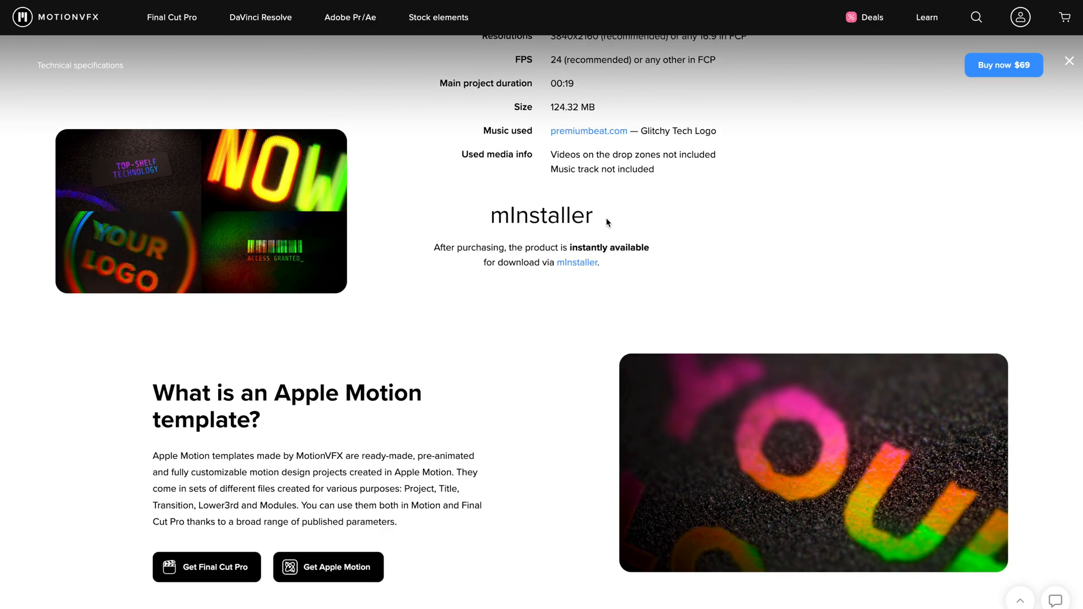
# Return to the template's preview video and look over its description and included elements again
pyautogui.scroll(10, 479, 152)
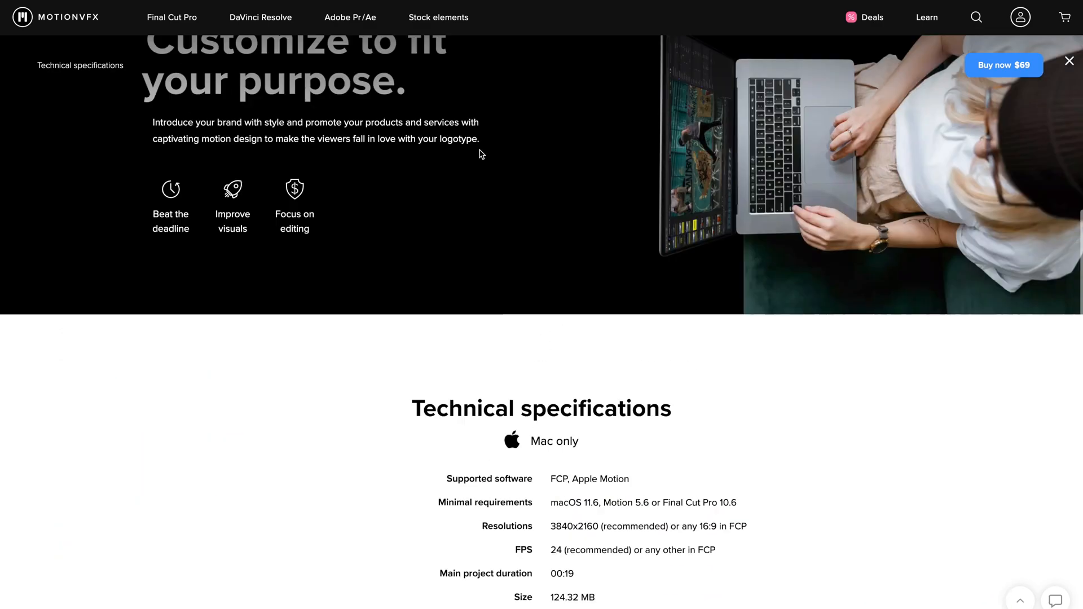
pyautogui.scroll(8, 480, 151)
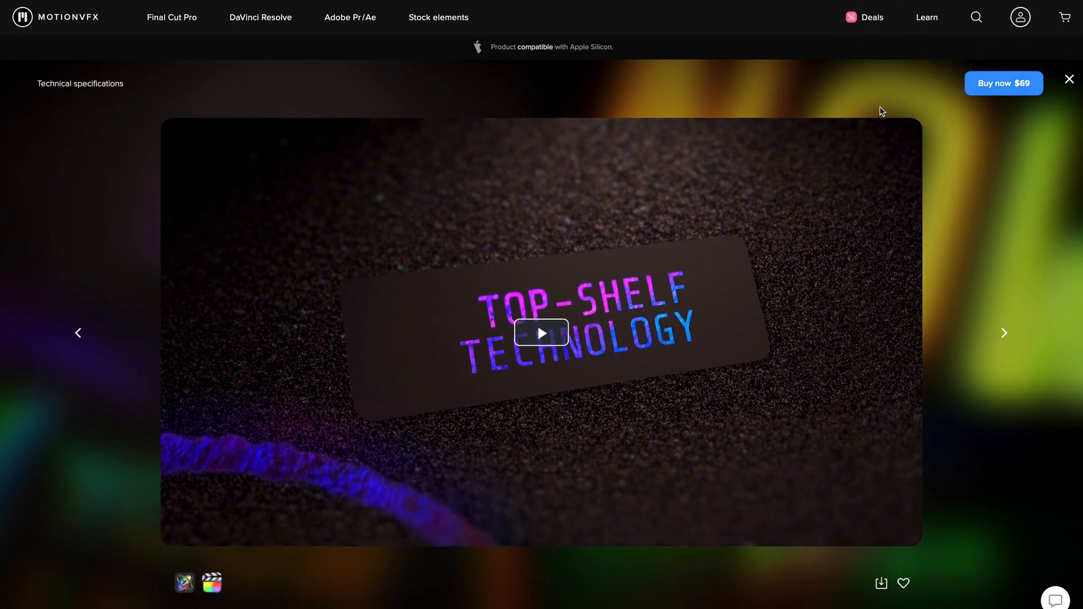
pyautogui.scroll(-5, 866, 92)
pyautogui.scroll(-15, 960, 227)
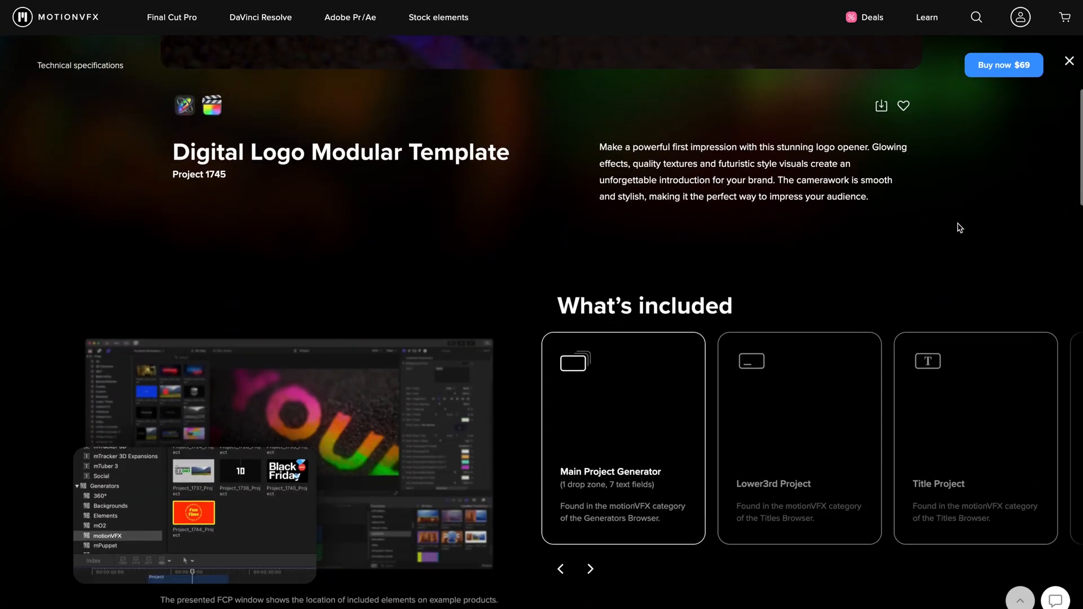
pyautogui.scroll(1, 404, 211)
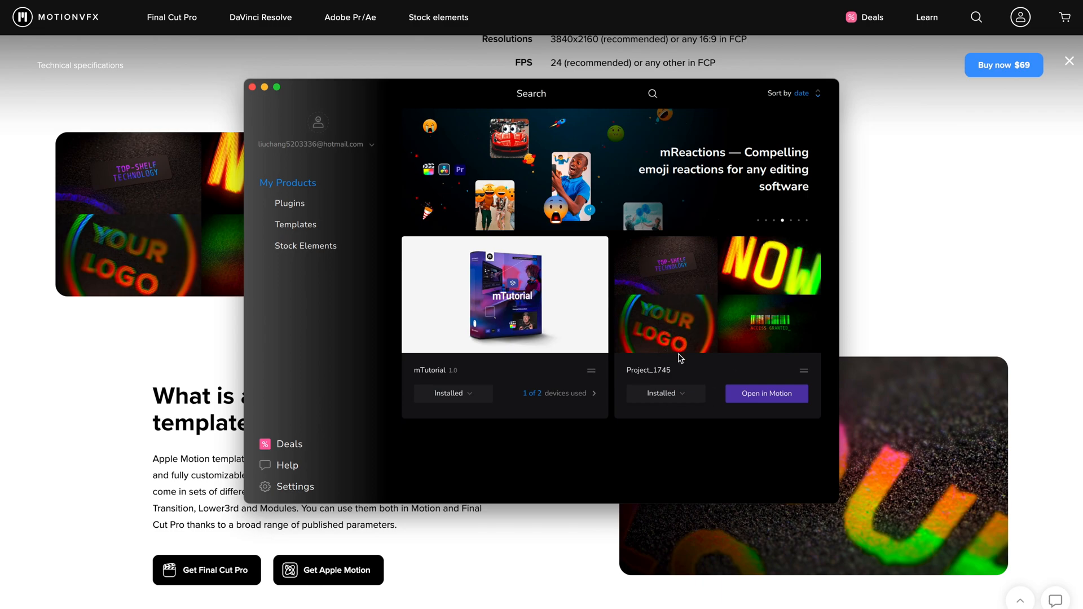
# Minimize the mInstaller window and select the Project_1745_Project generator from the motionVFX category in Final Cut Pro
pyautogui.click(265, 87)
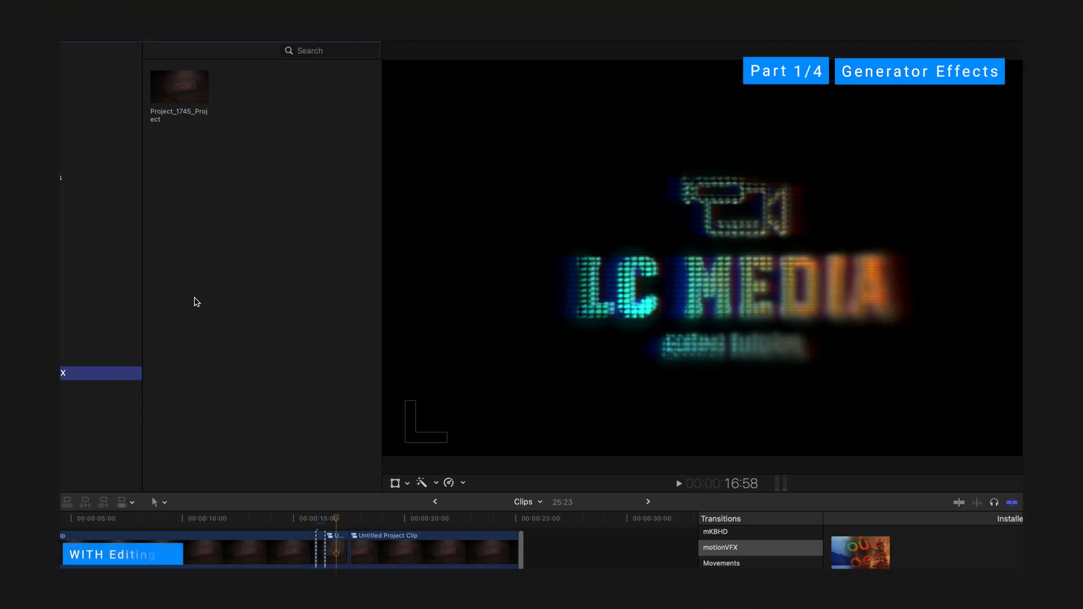
pyautogui.click(172, 97)
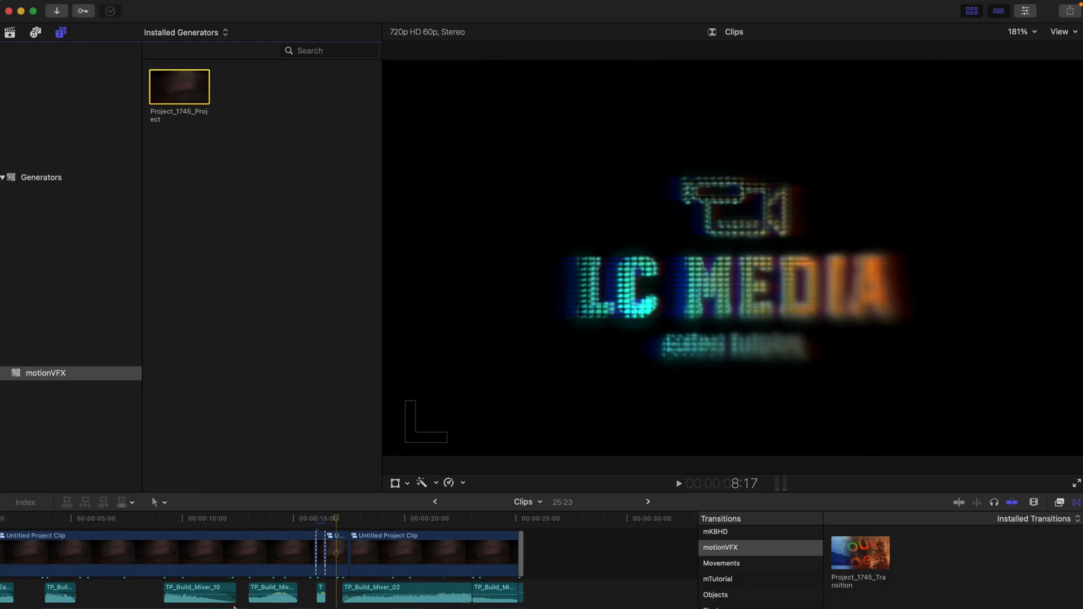
# Examine the Clips timeline, comparing the project clips with the layered sound effects beneath them
pyautogui.scroll(-5, 234, 564)
pyautogui.hscroll(-3, 234, 564)
pyautogui.scroll(-3, 234, 564)
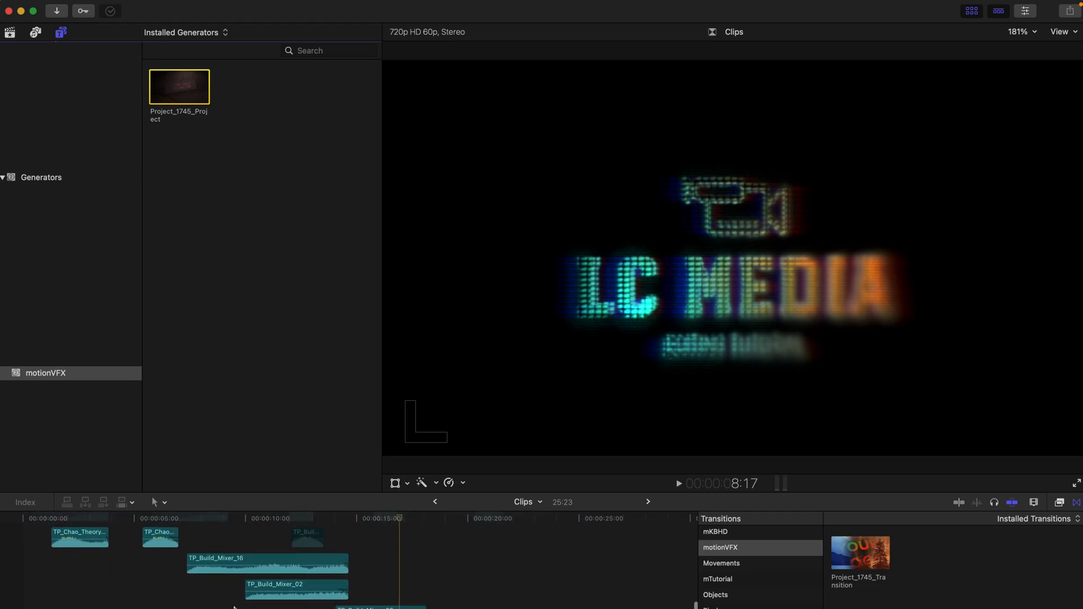
pyautogui.scroll(5, 234, 607)
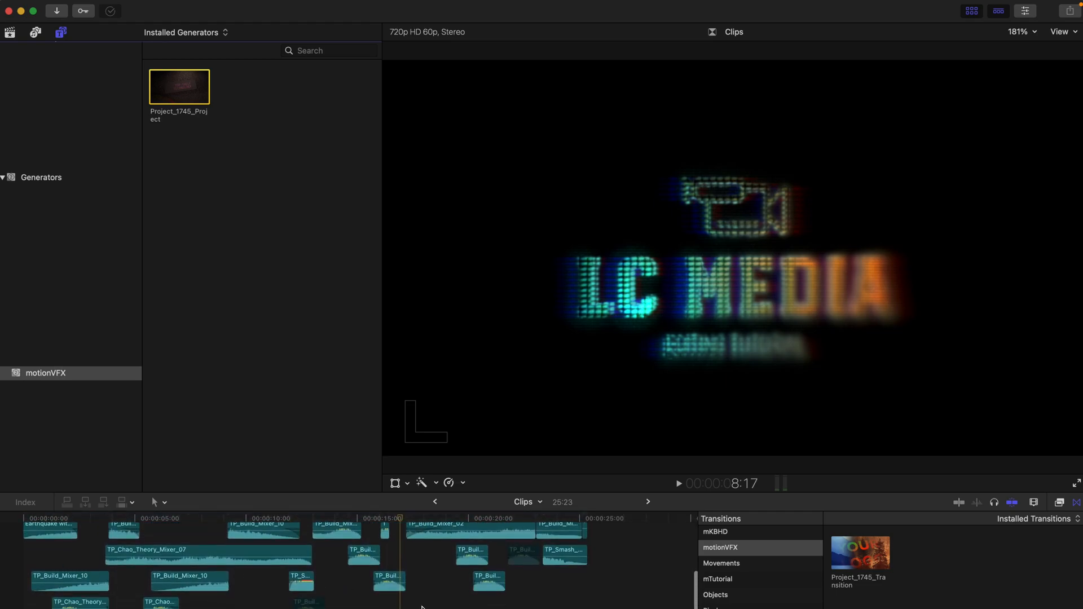
pyautogui.scroll(-4, 422, 607)
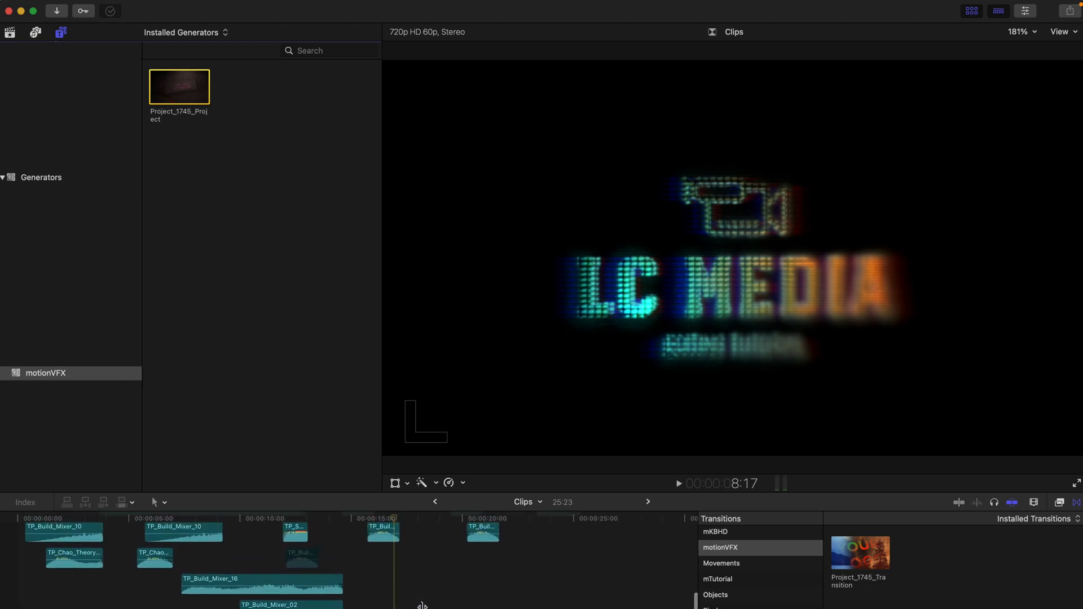
pyautogui.scroll(-2, 422, 607)
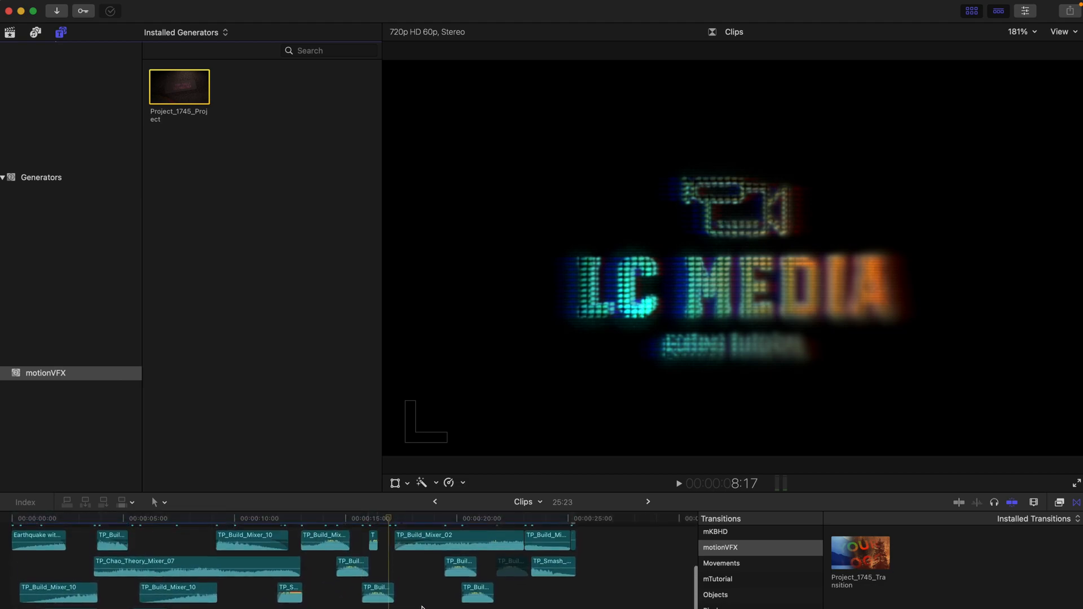
pyautogui.scroll(-2, 422, 607)
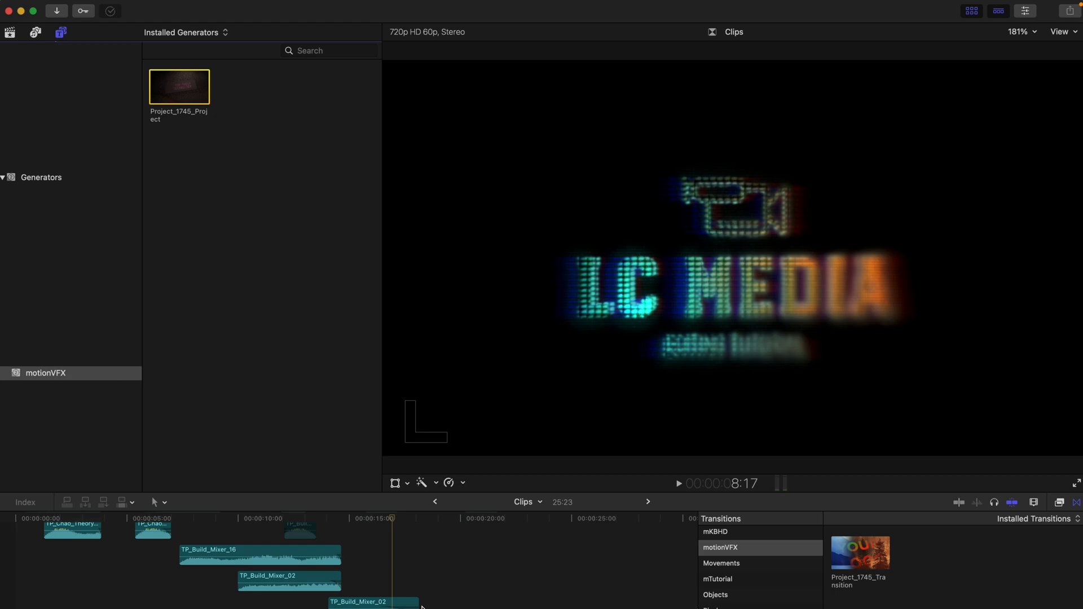
pyautogui.scroll(5, 422, 607)
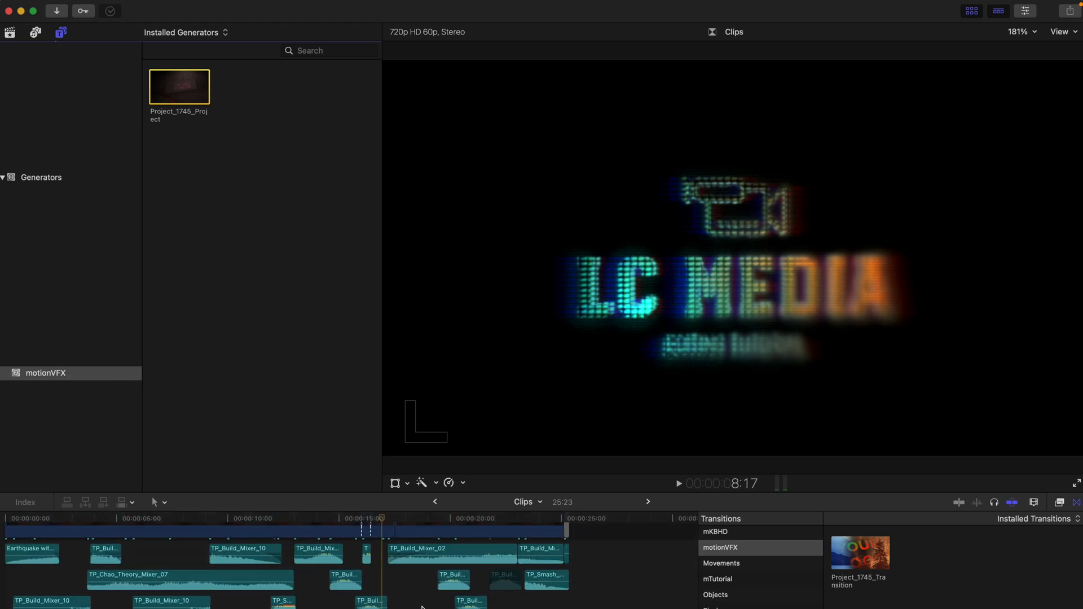
pyautogui.scroll(5, 422, 607)
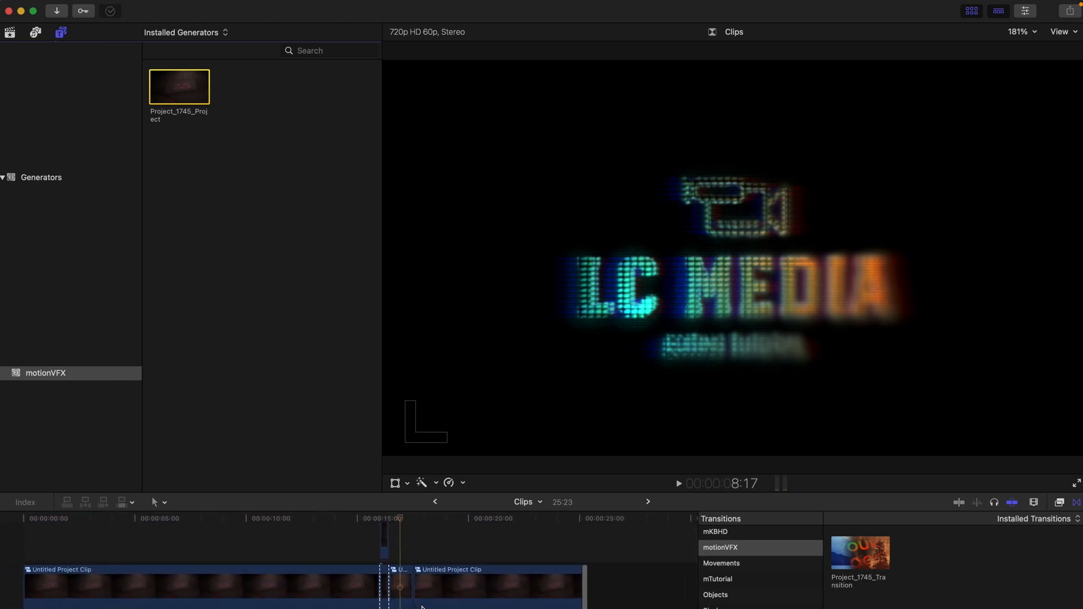
pyautogui.scroll(-3, 422, 607)
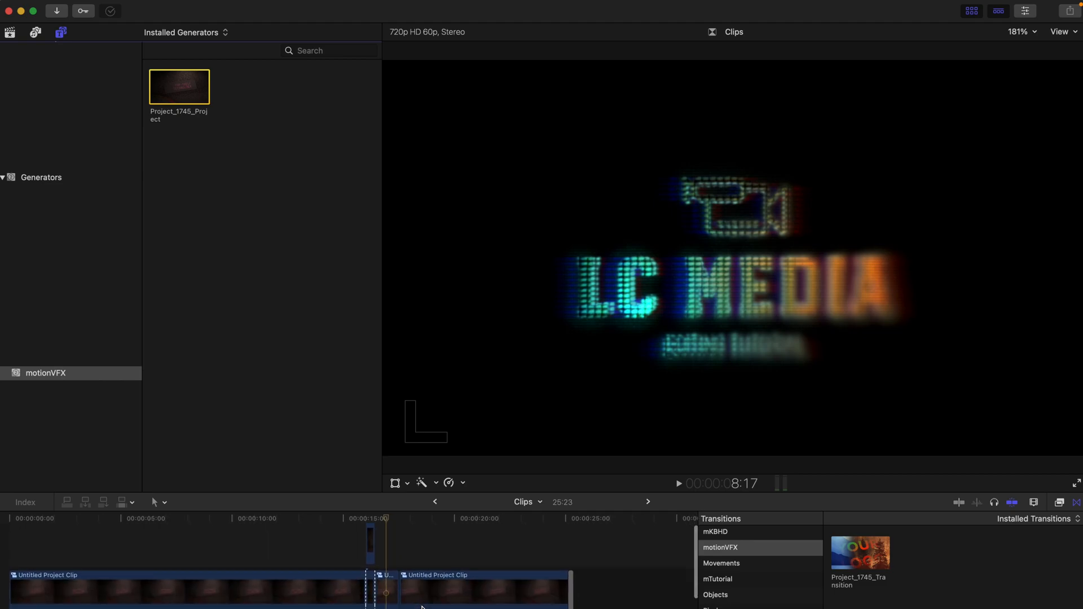
pyautogui.scroll(-1, 422, 607)
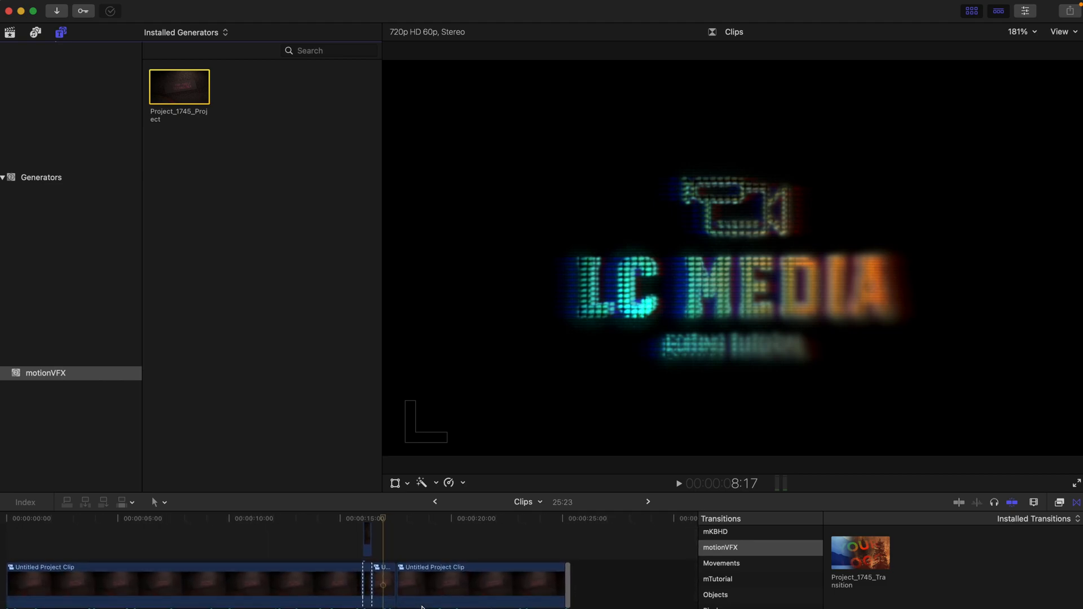
pyautogui.scroll(-2, 422, 606)
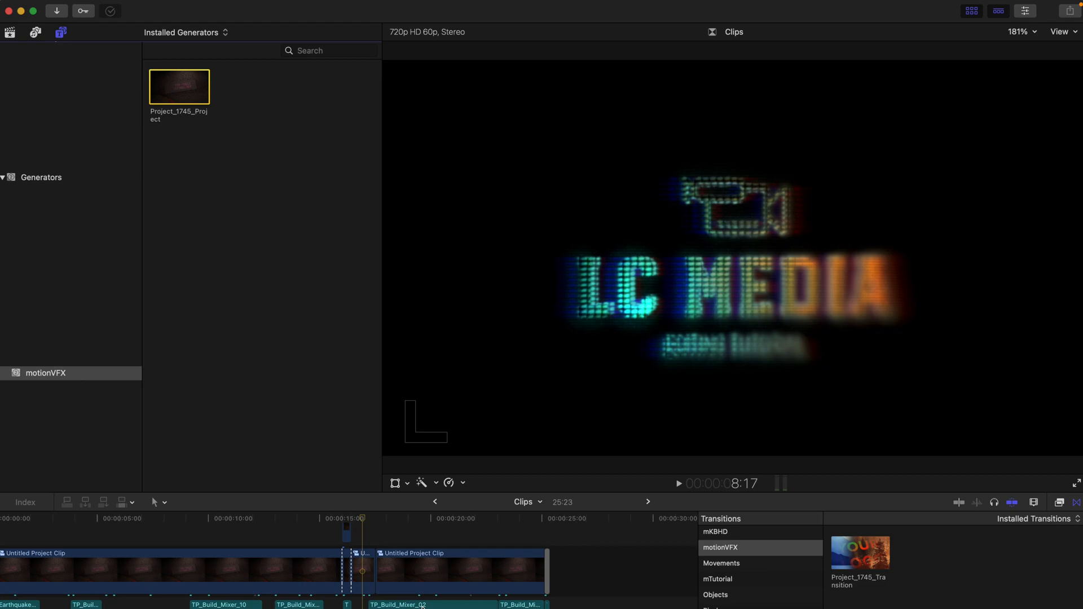
pyautogui.scroll(-4, 422, 607)
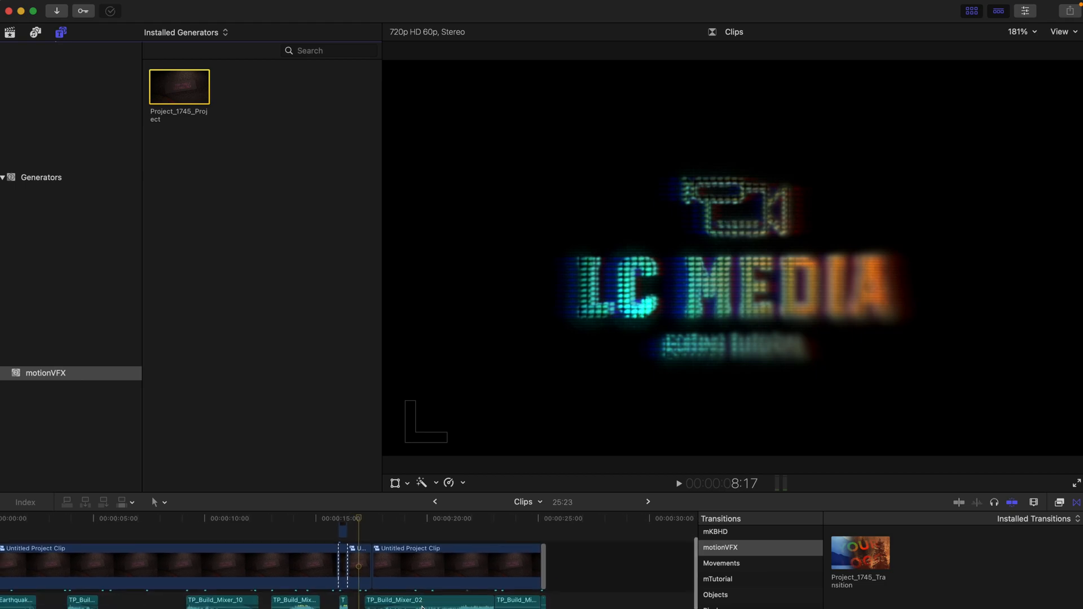
pyautogui.scroll(4, 422, 607)
pyautogui.hscroll(5, 422, 607)
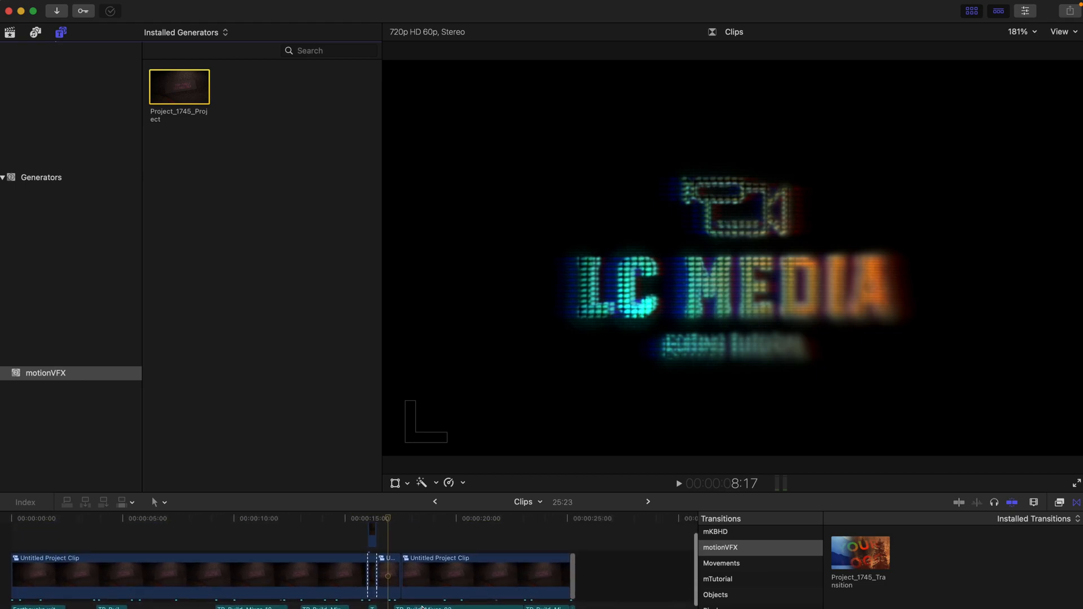
# Play through the customised Clips project from its beginning to the closing logo
pyautogui.hscroll(-1, 422, 607)
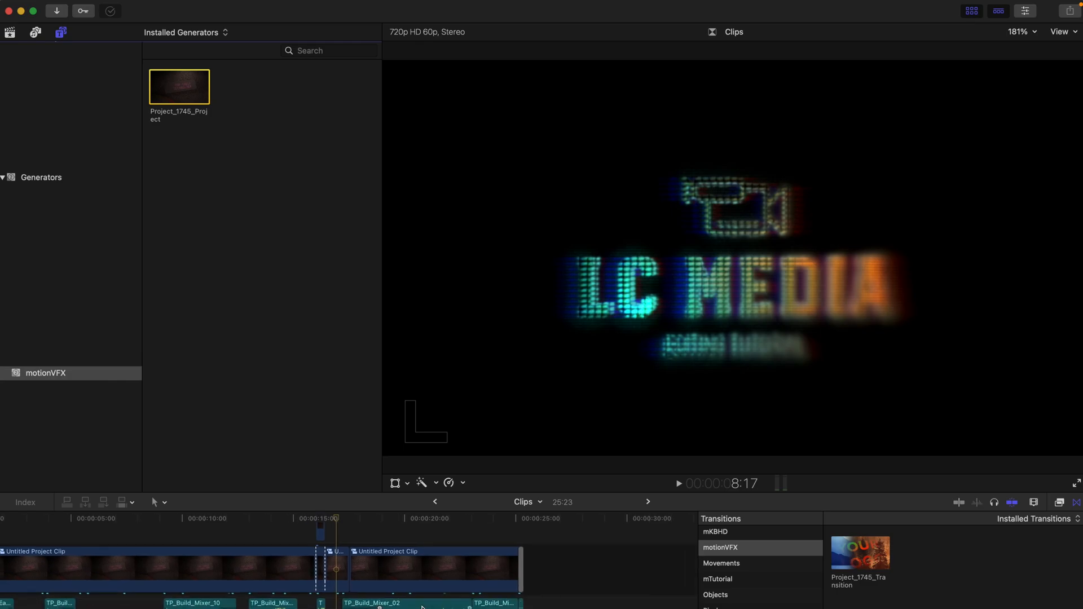
pyautogui.click(498, 521)
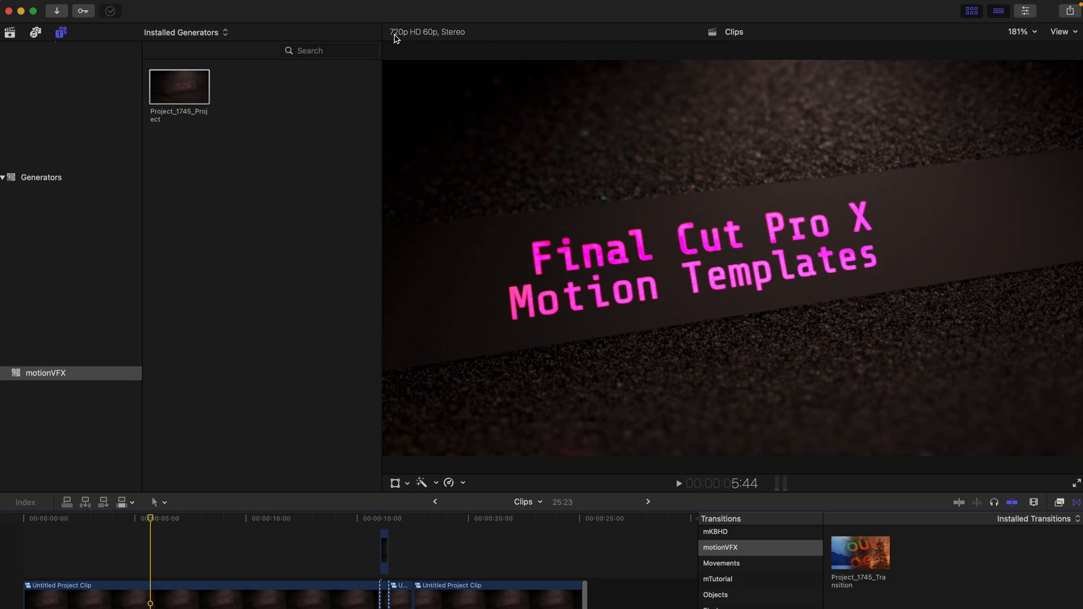
pyautogui.click(32, 521)
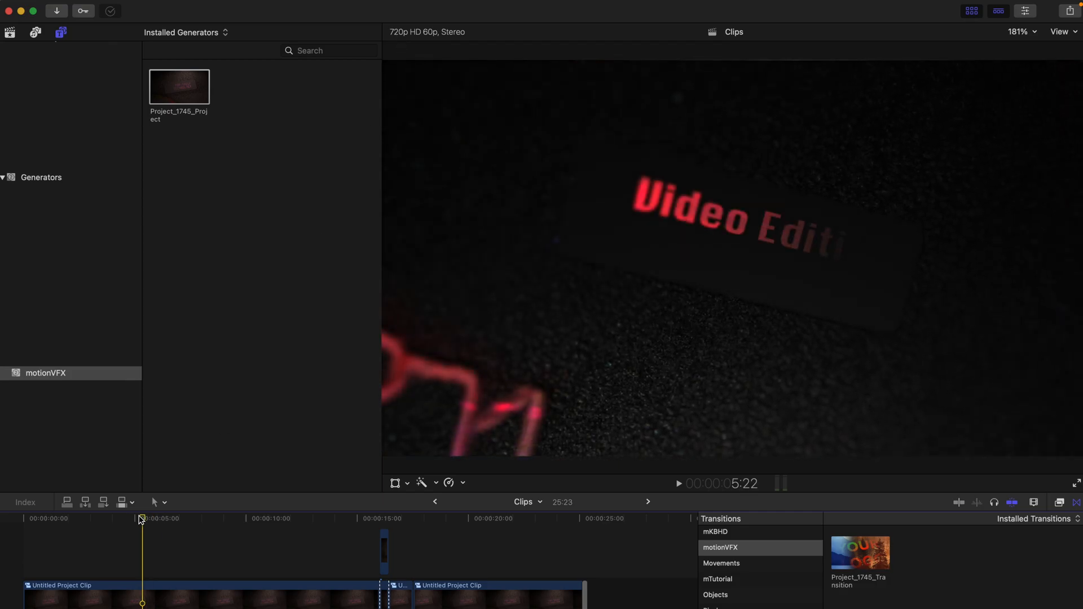
pyautogui.moveTo(35, 521); pyautogui.dragTo(587, 579)
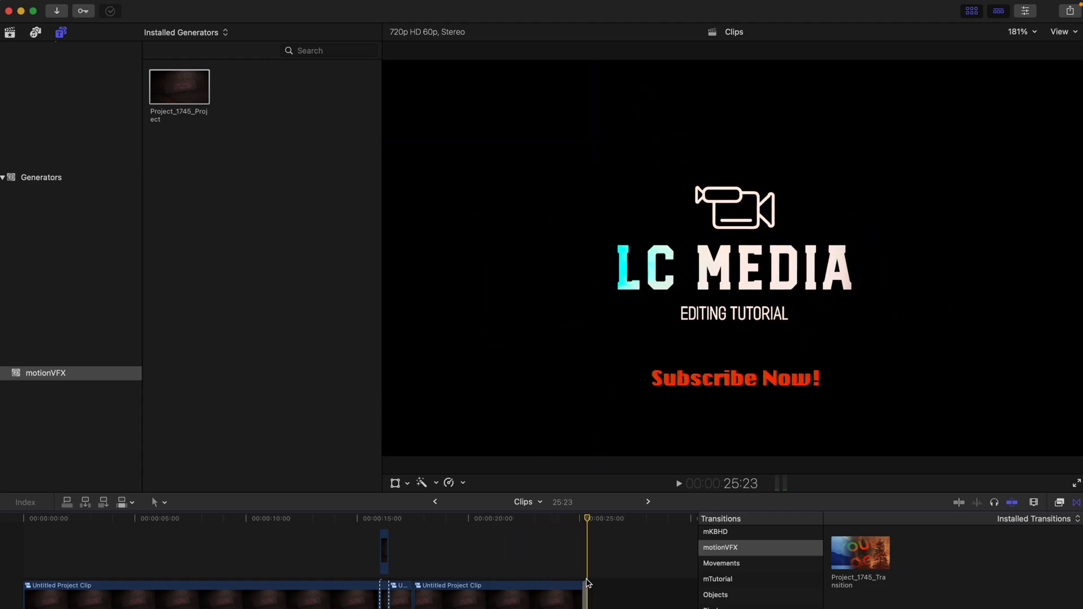
# Add the Project_1745_Project generator at about 26:49, after the last clip, and preview it from its start
pyautogui.click(601, 520)
pyautogui.hscroll(2, 601, 520)
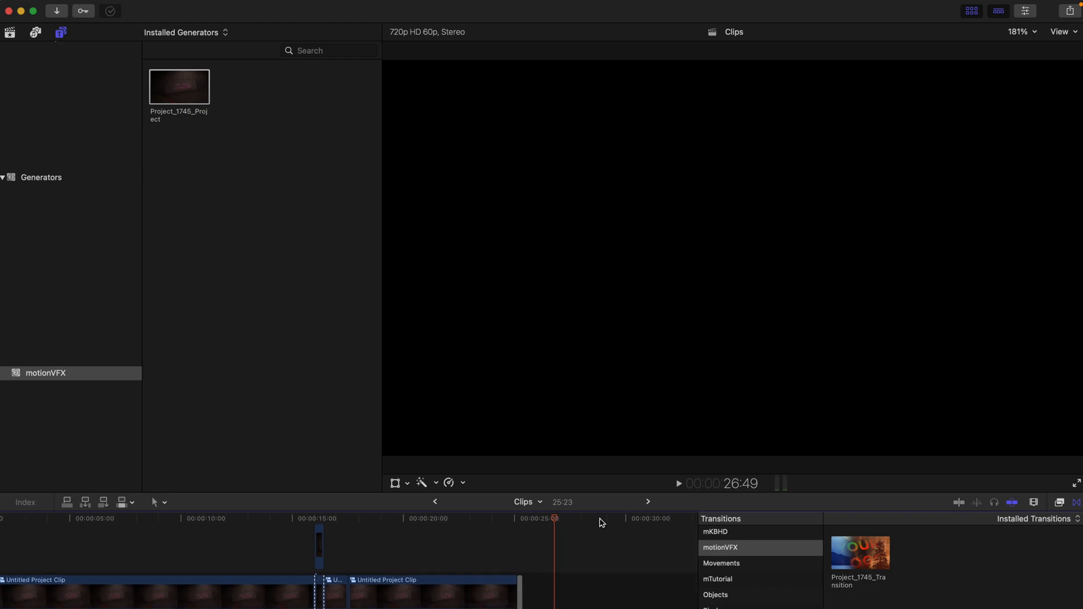
pyautogui.doubleClick(191, 74)
pyautogui.click(311, 492)
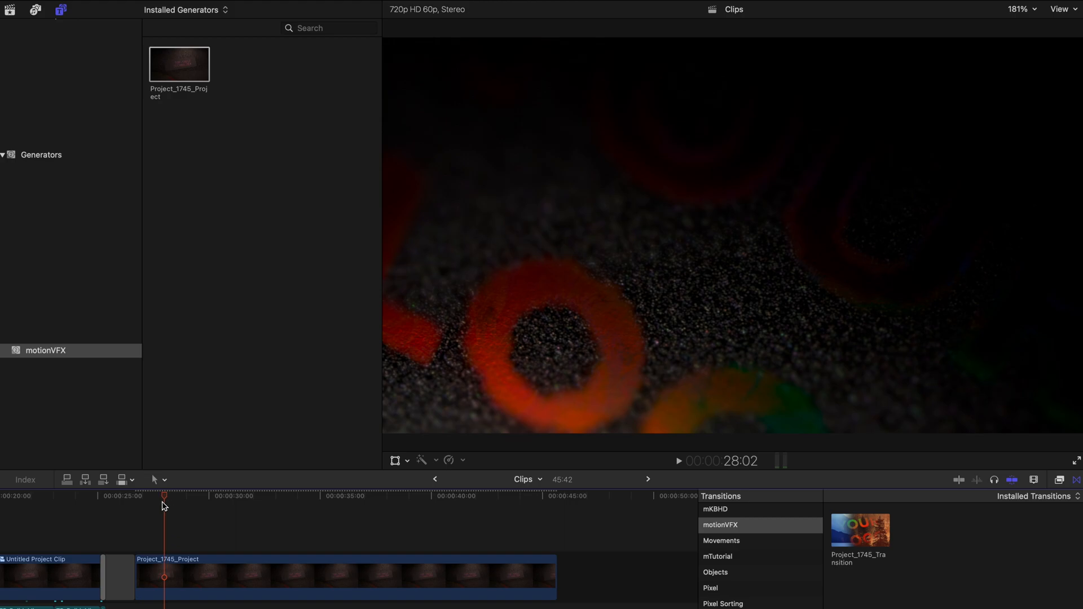
pyautogui.moveTo(165, 503); pyautogui.dragTo(140, 503)
pyautogui.press('space')
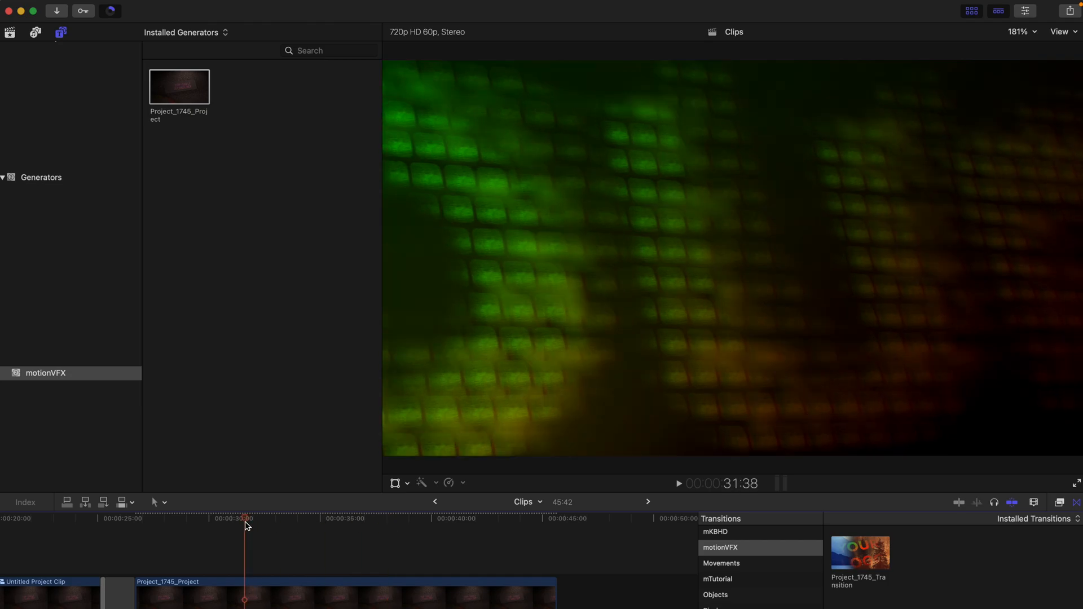
# Select the new generator clip, hide the browser and show the clip's generator parameters in the inspector
pyautogui.click(293, 592)
pyautogui.click(974, 16)
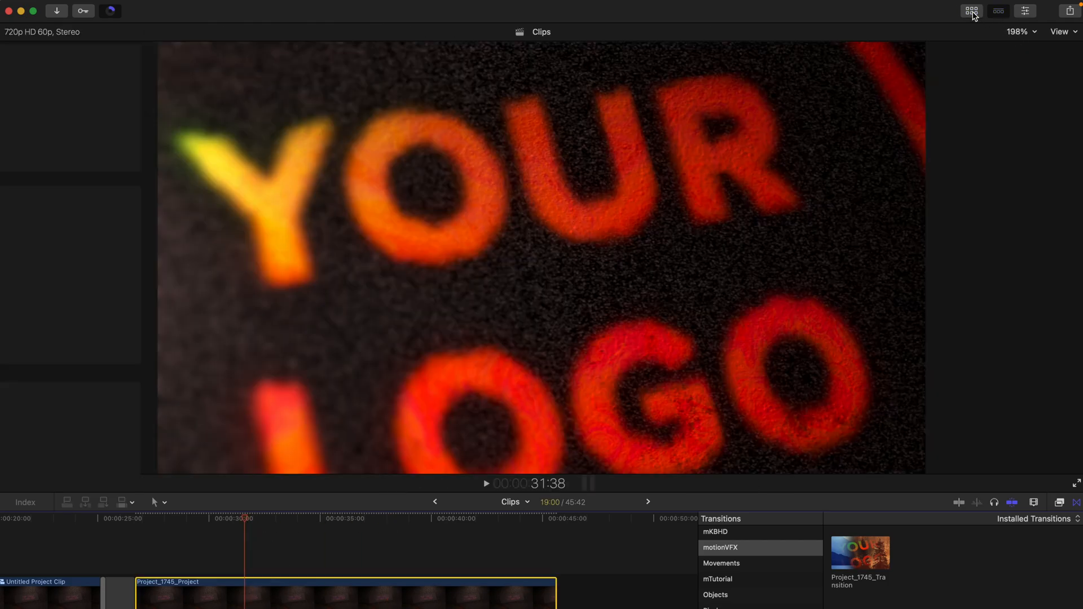
pyautogui.click(1025, 12)
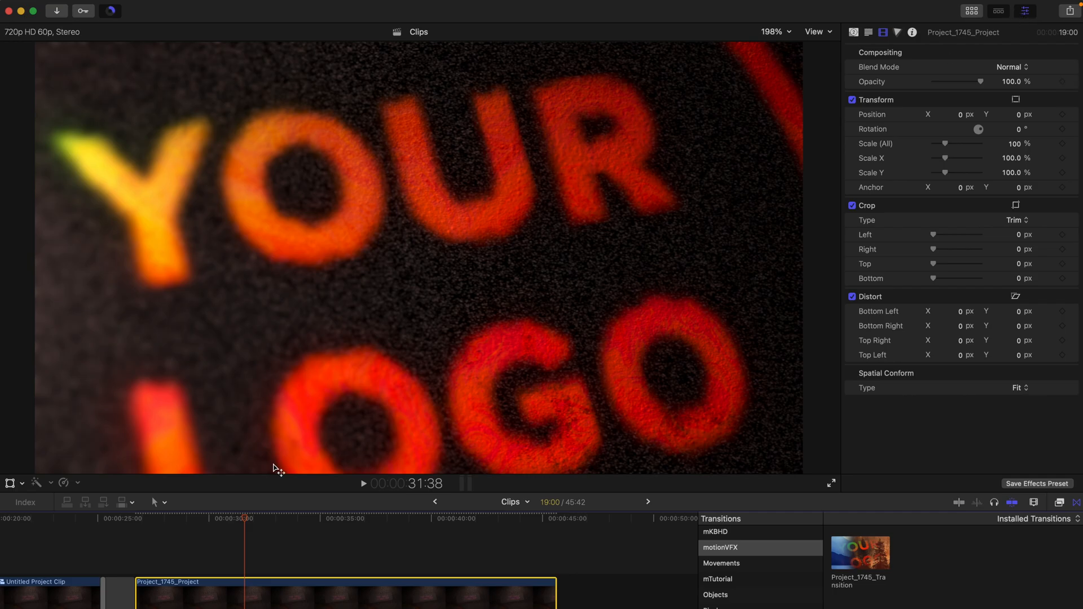
pyautogui.click(853, 33)
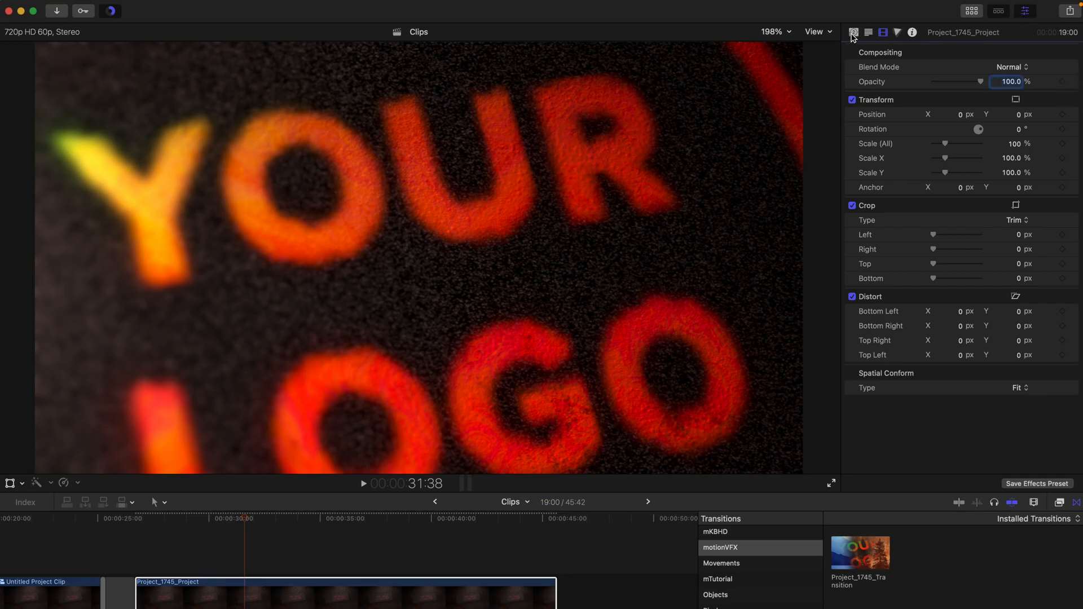
pyautogui.click(853, 34)
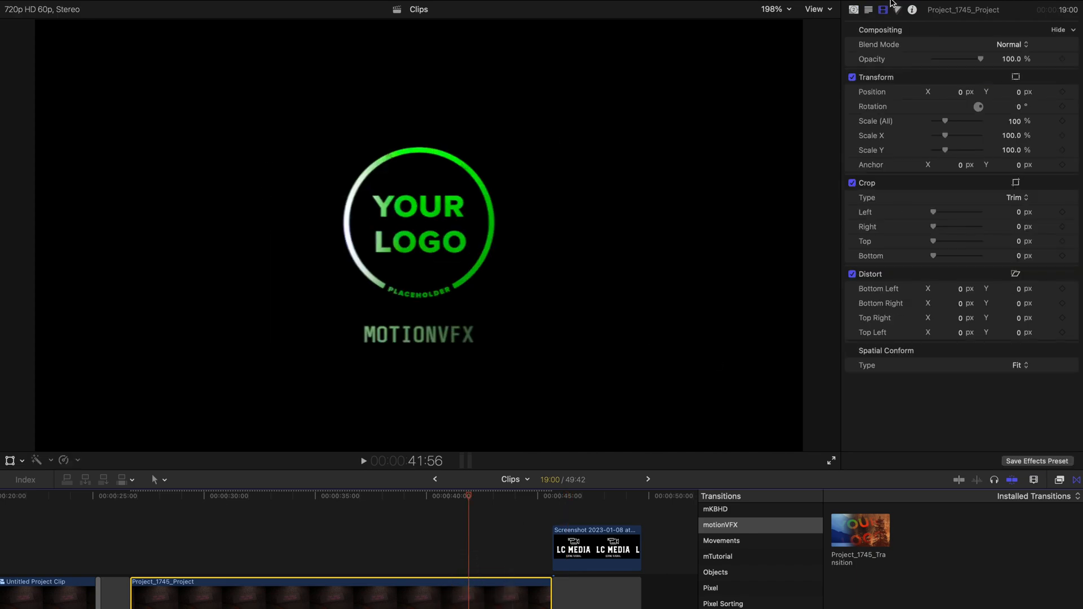
# Fill the generator's Logo drop zone with the white-on-black LC MEDIA screenshot clip and apply it
pyautogui.click(856, 9)
pyautogui.click(994, 51)
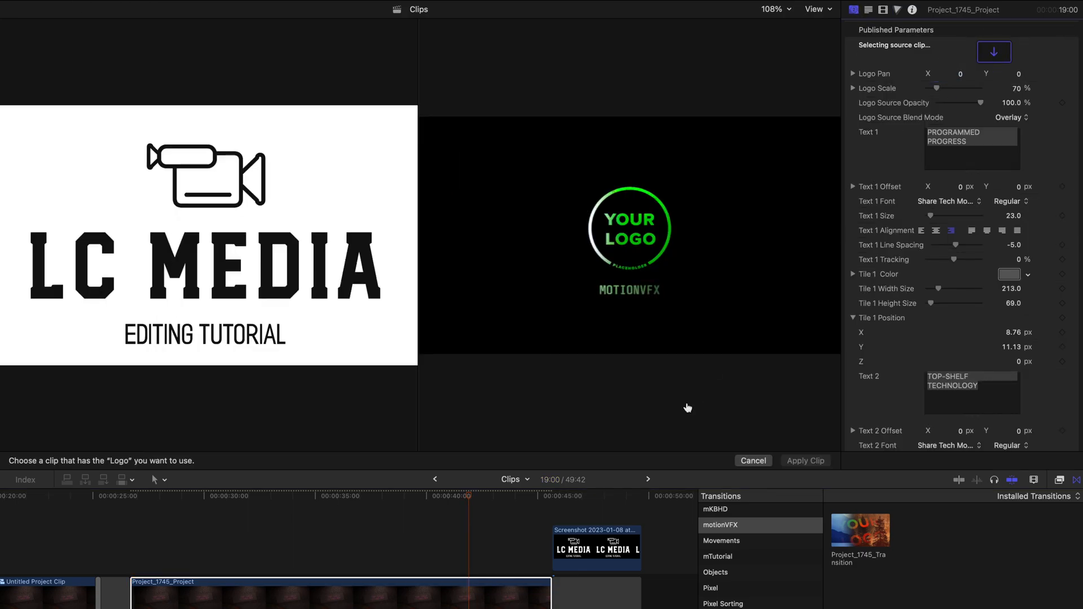
pyautogui.click(600, 544)
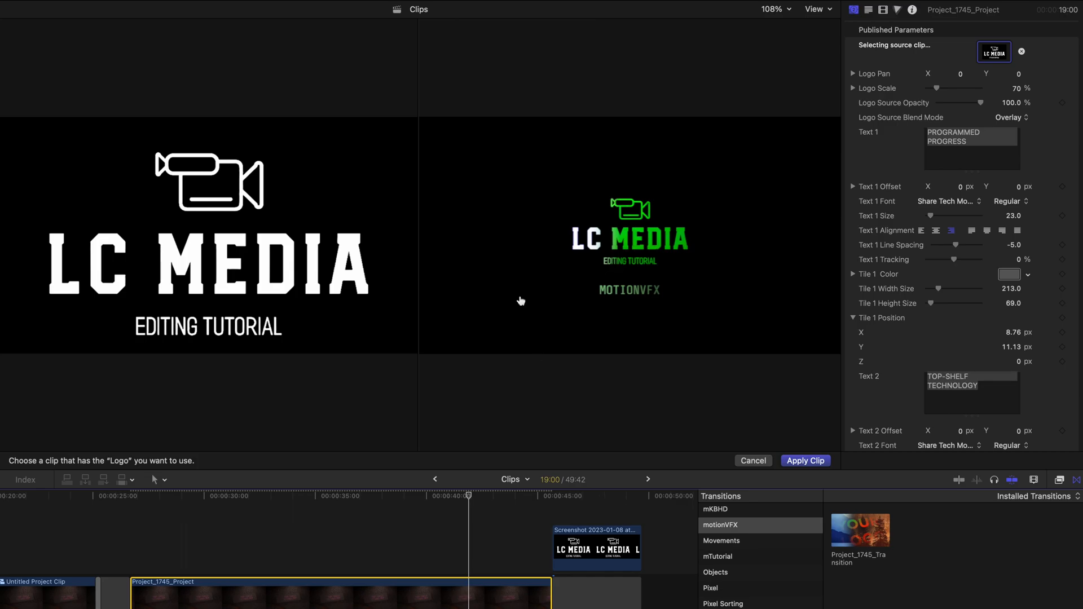
pyautogui.click(797, 461)
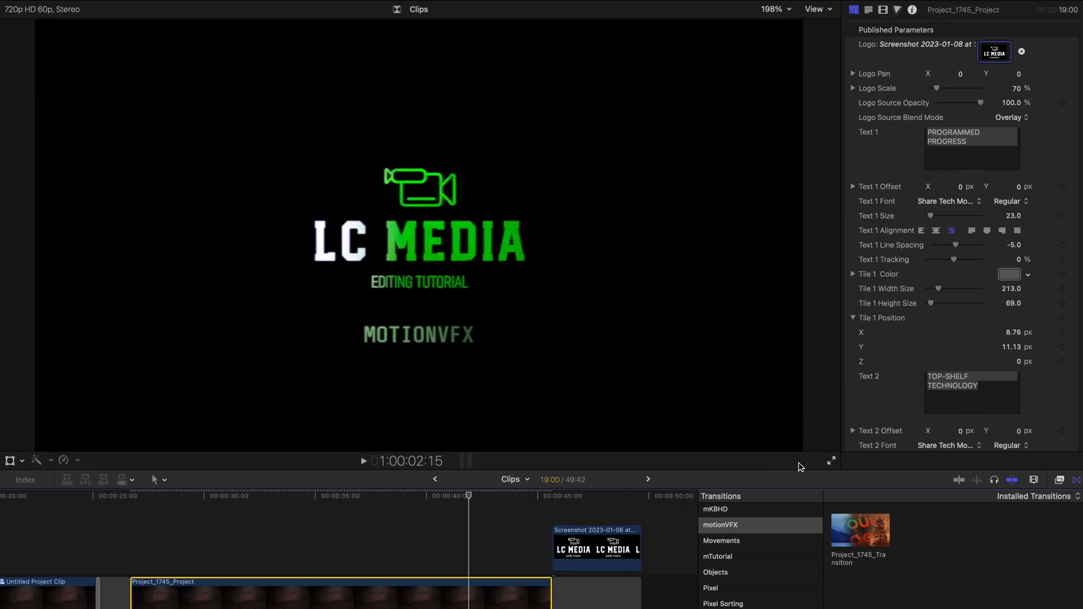
# Play the generator with its new logo and look over its published text, tile and texture parameters
pyautogui.click(132, 497)
pyautogui.press('space')
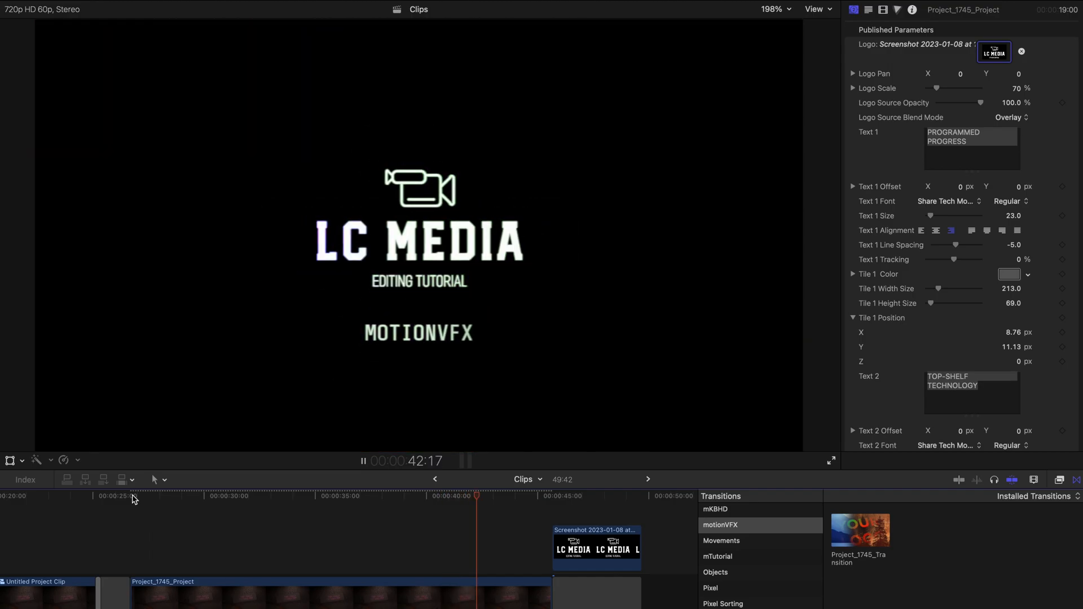
pyautogui.moveTo(228, 499); pyautogui.dragTo(222, 500)
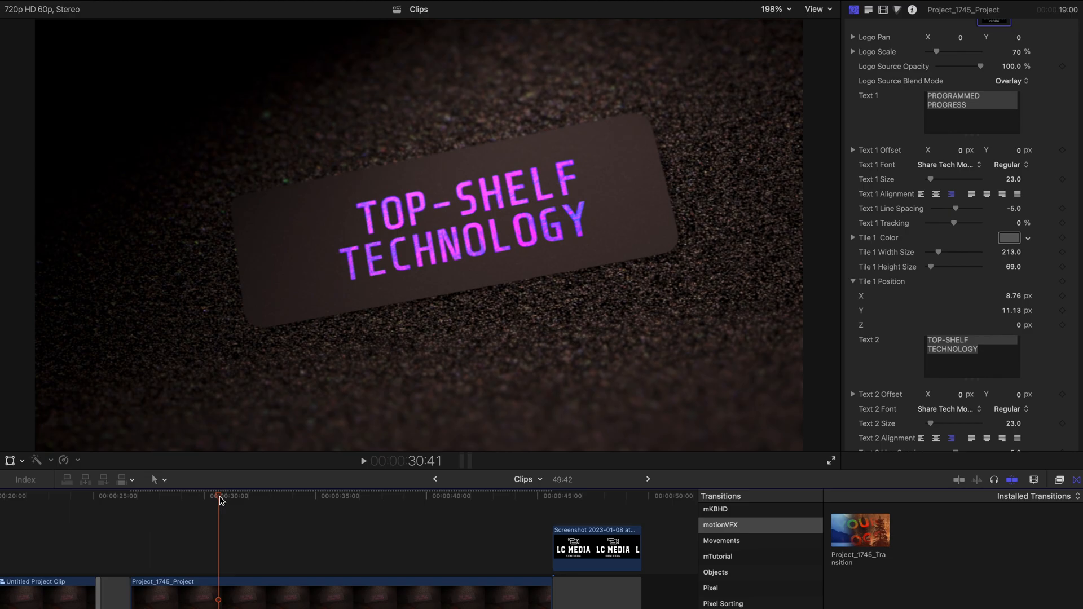
pyautogui.moveTo(221, 500); pyautogui.dragTo(188, 502)
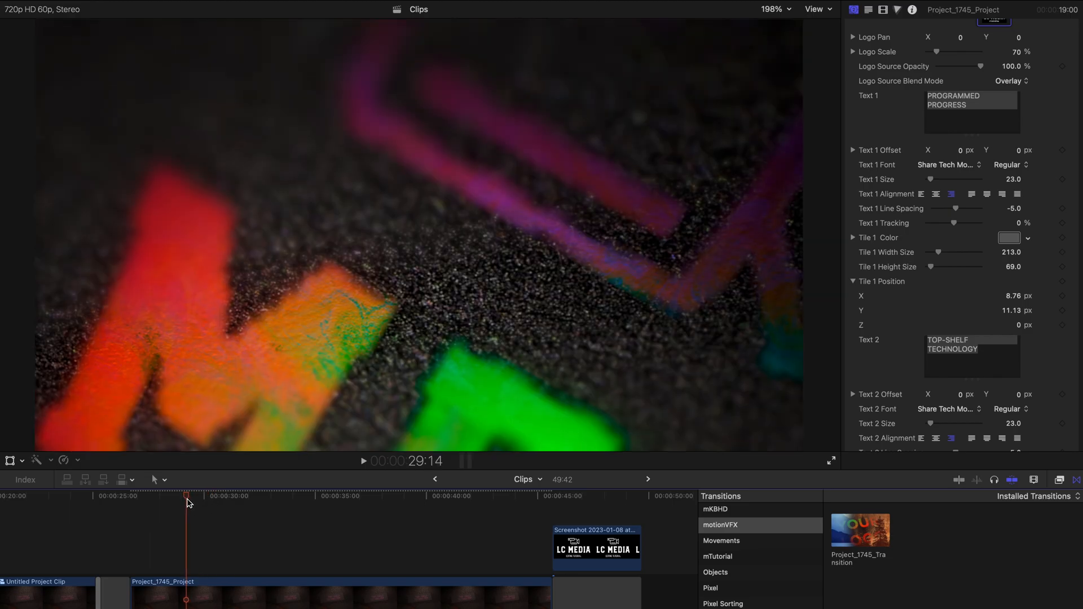
pyautogui.scroll(-5, 854, 261)
pyautogui.scroll(6, 914, 241)
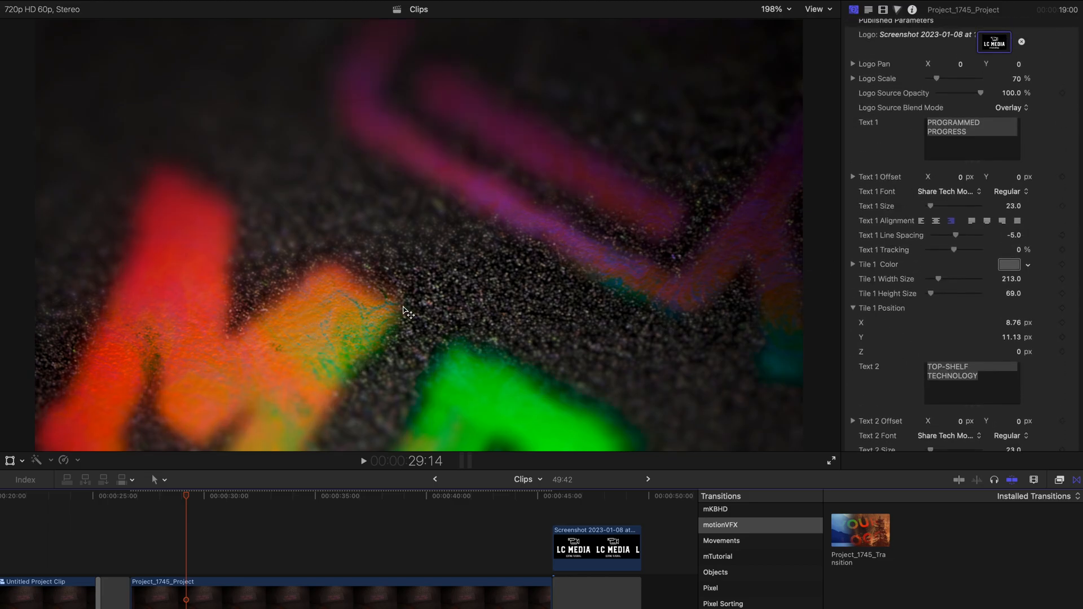
pyautogui.scroll(-9, 948, 211)
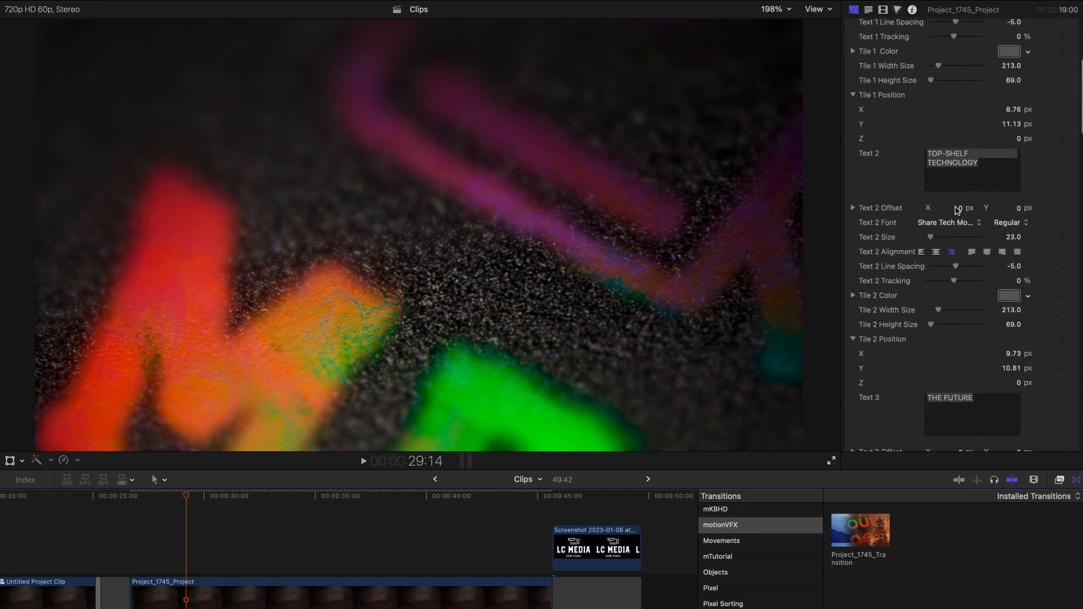
pyautogui.scroll(-12, 956, 209)
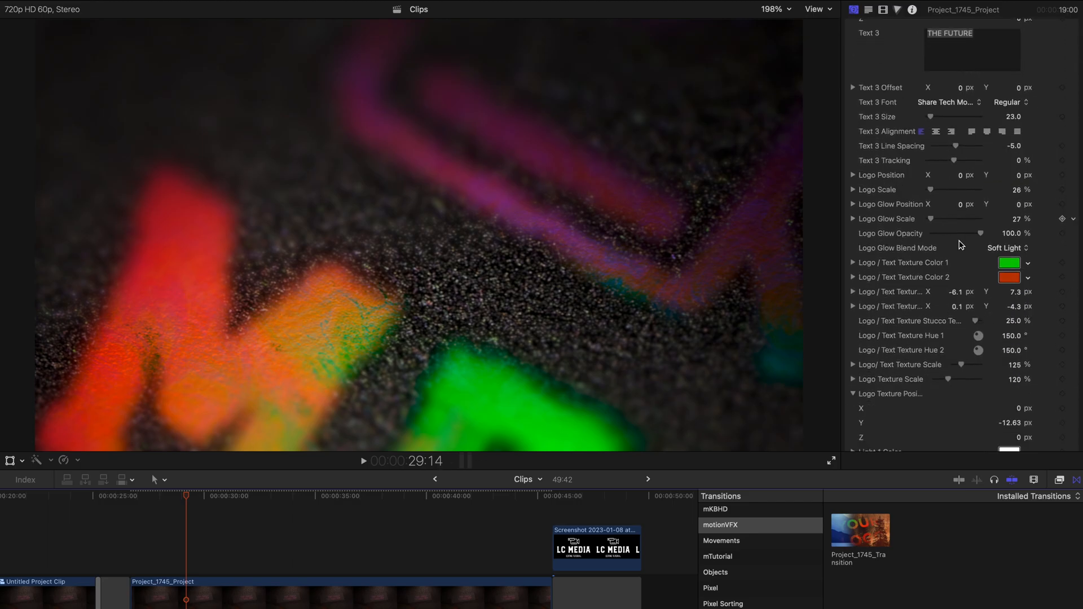
# Set Logo / Text Texture Color 1 to light blue and Color 2 to yellow, and check the logo at 28:34
pyautogui.click(1028, 263)
pyautogui.click(988, 297)
pyautogui.moveTo(988, 297)
pyautogui.mouseDown()
pyautogui.moveTo(942, 282)
pyautogui.moveTo(963, 363)
pyautogui.moveTo(981, 280)
pyautogui.mouseUp()
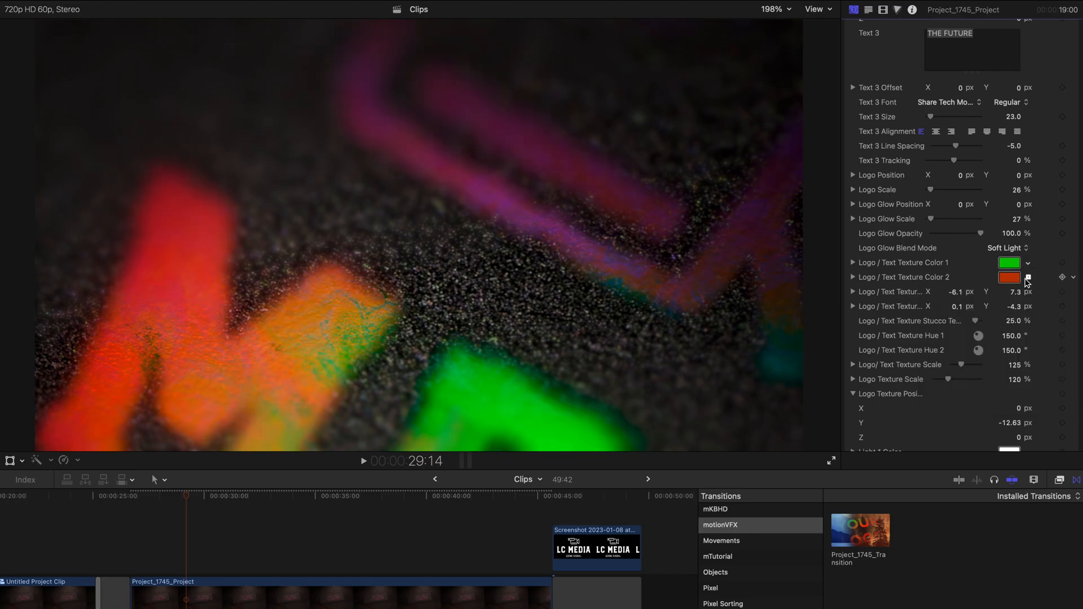
pyautogui.click(1028, 277)
pyautogui.moveTo(1017, 338); pyautogui.dragTo(973, 307)
pyautogui.click(973, 307)
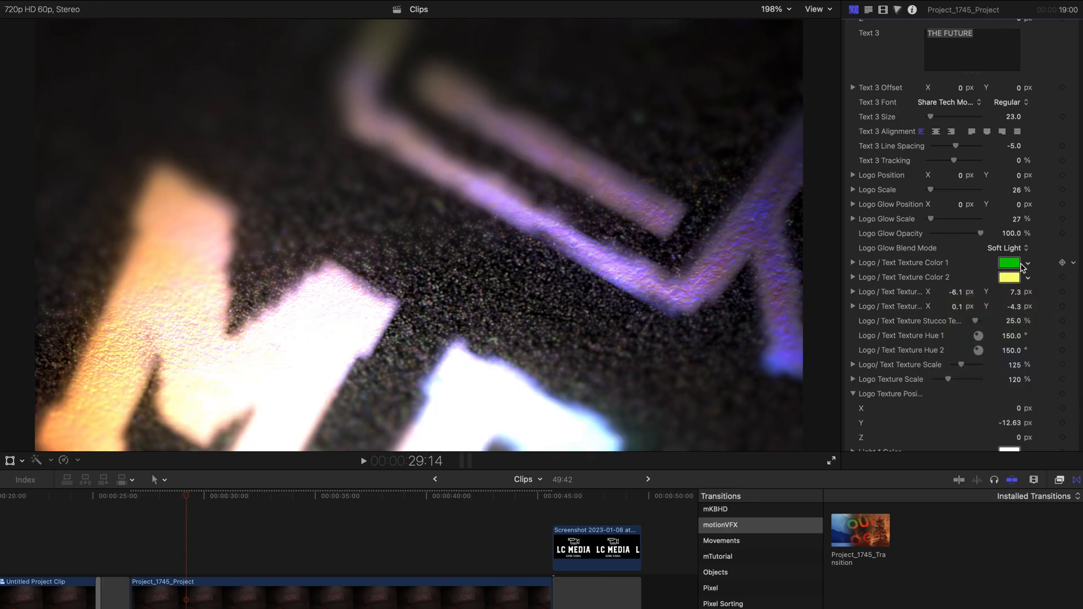
pyautogui.click(1027, 264)
pyautogui.click(975, 335)
pyautogui.click(973, 334)
pyautogui.moveTo(186, 497); pyautogui.dragTo(171, 497)
# Change the generator's Light 8 Color to brown with the playhead on the second text scene at 30:11
pyautogui.scroll(-8, 959, 91)
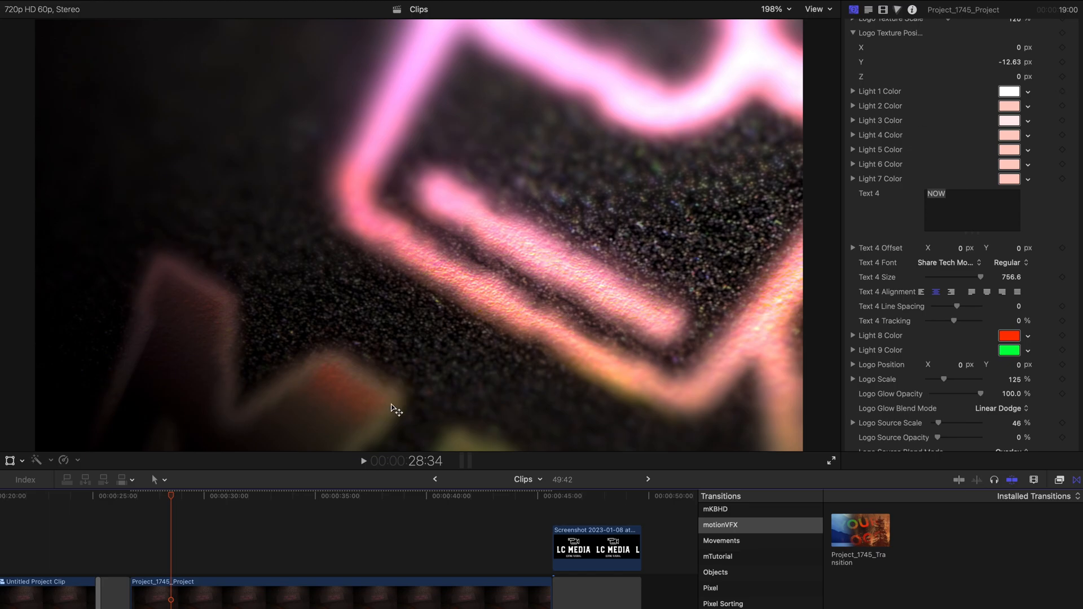
pyautogui.moveTo(170, 497); pyautogui.dragTo(207, 501)
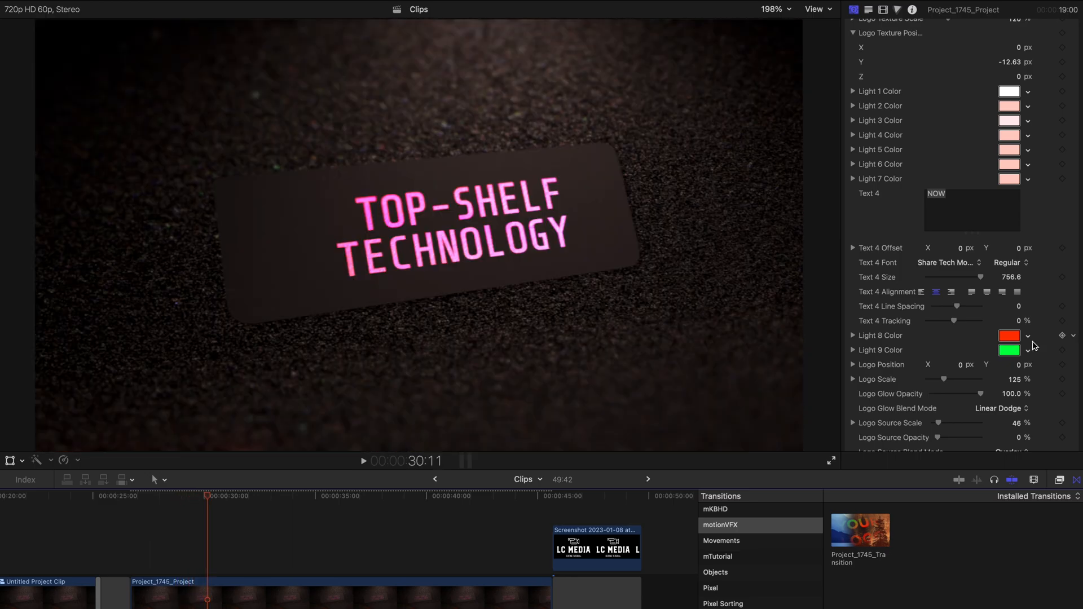
pyautogui.click(1028, 337)
pyautogui.moveTo(976, 361); pyautogui.dragTo(950, 399)
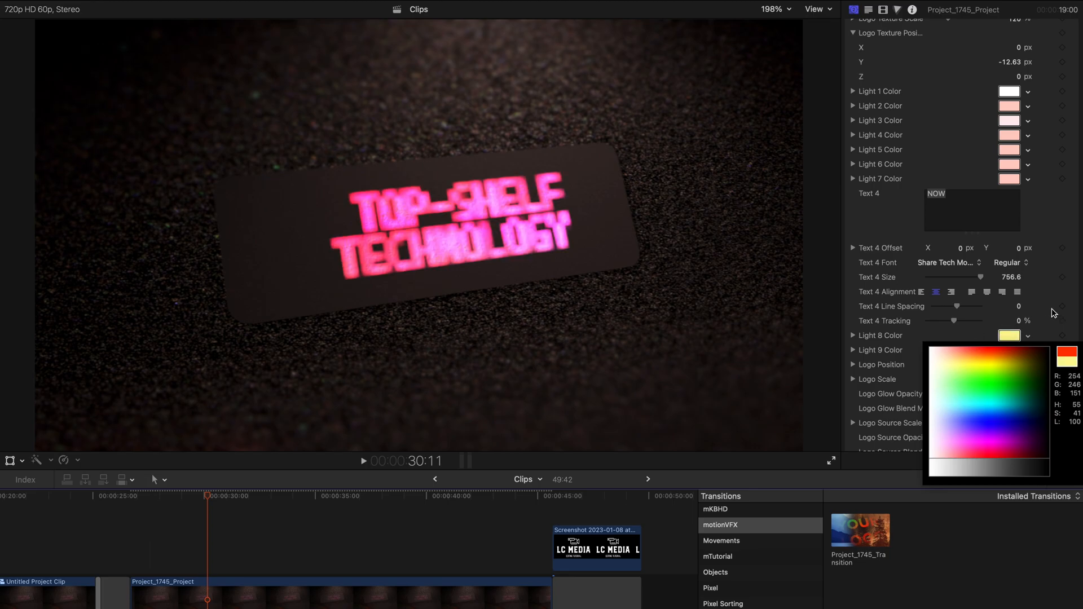
pyautogui.click(1010, 364)
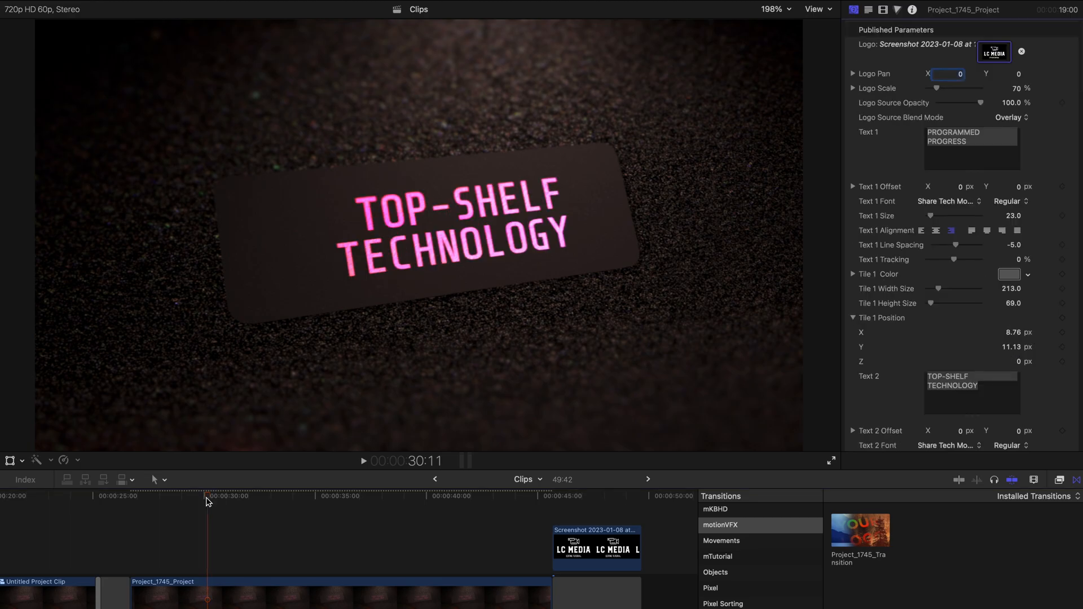
# Set the Logo Scale directly below Logo Pan to 79 % while viewing the logo at 34:01
pyautogui.moveTo(207, 498); pyautogui.dragTo(293, 483)
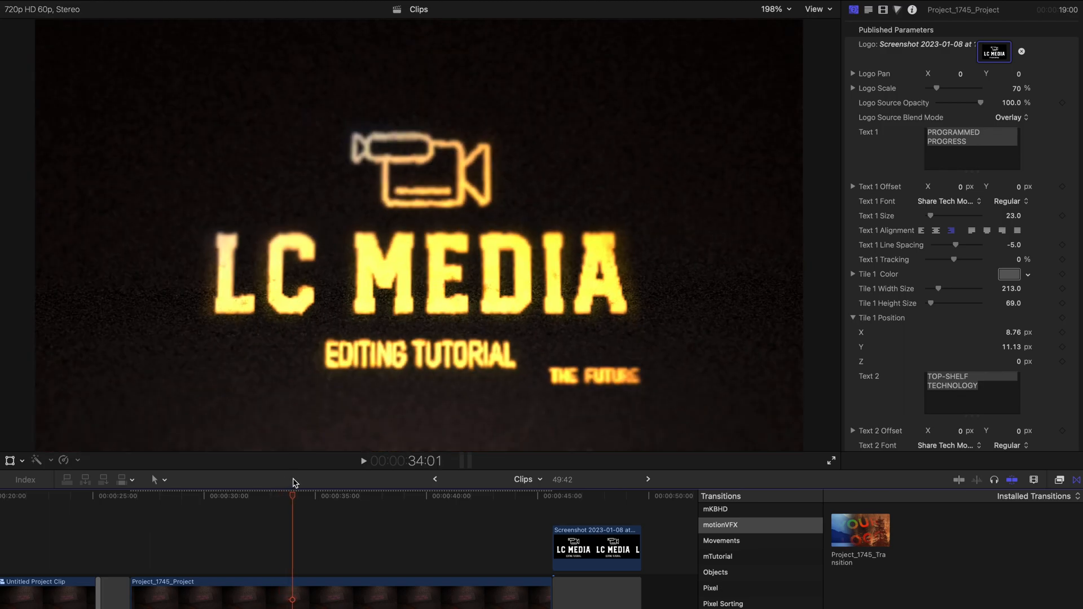
pyautogui.click(430, 305)
pyautogui.click(936, 78)
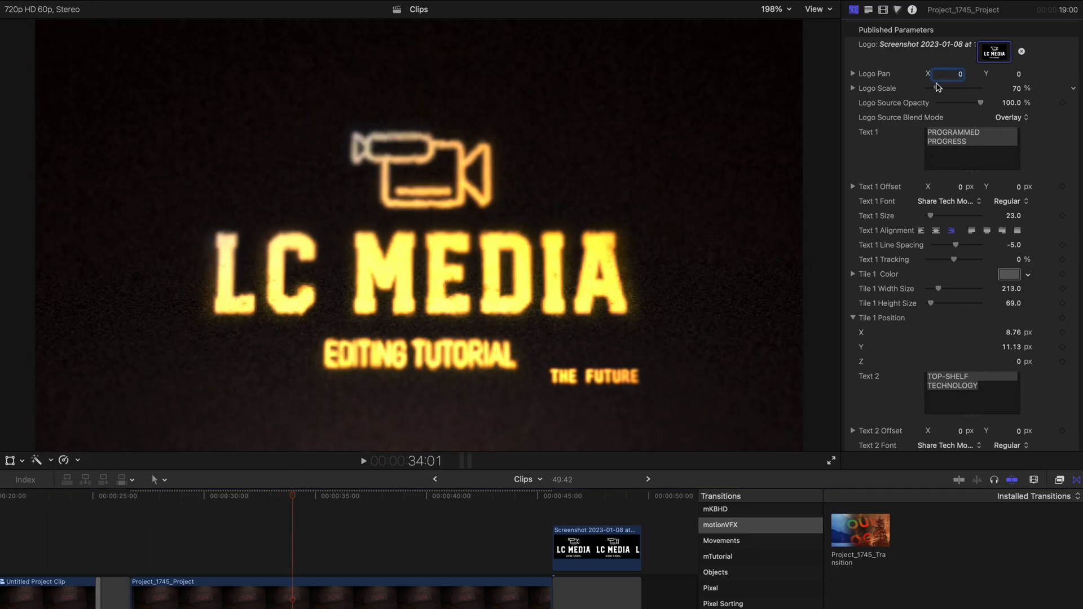
pyautogui.moveTo(941, 92); pyautogui.dragTo(902, 85)
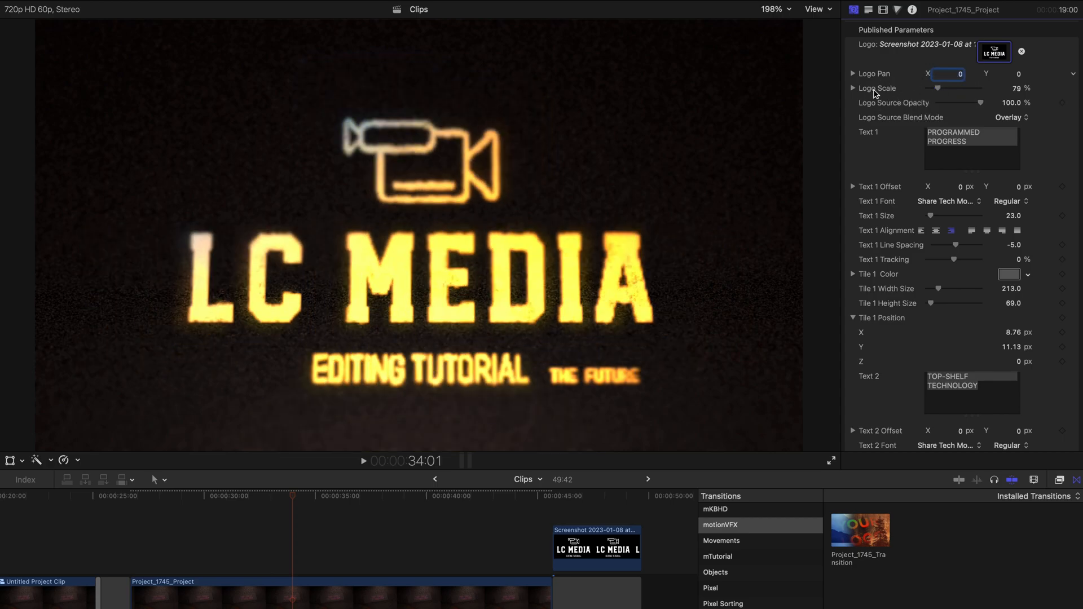
# Set the Logo Scale below the Light 9 Color to 97 % at 36:45, and check the pixelated logo at 37:47
pyautogui.moveTo(348, 498); pyautogui.dragTo(355, 499)
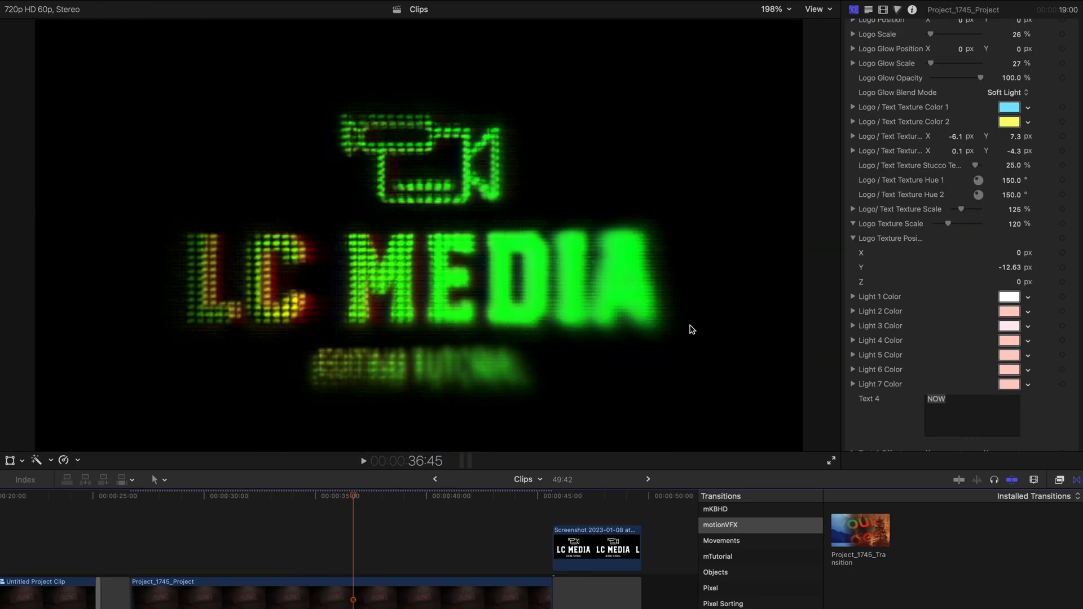
pyautogui.scroll(-3, 918, 310)
pyautogui.scroll(-2, 917, 310)
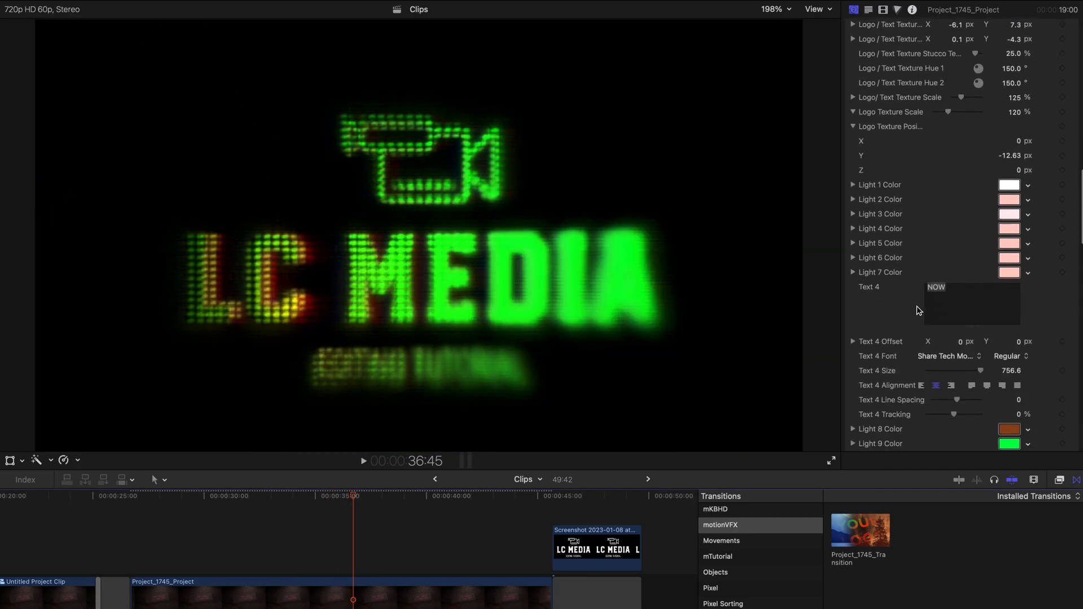
pyautogui.scroll(-4, 890, 291)
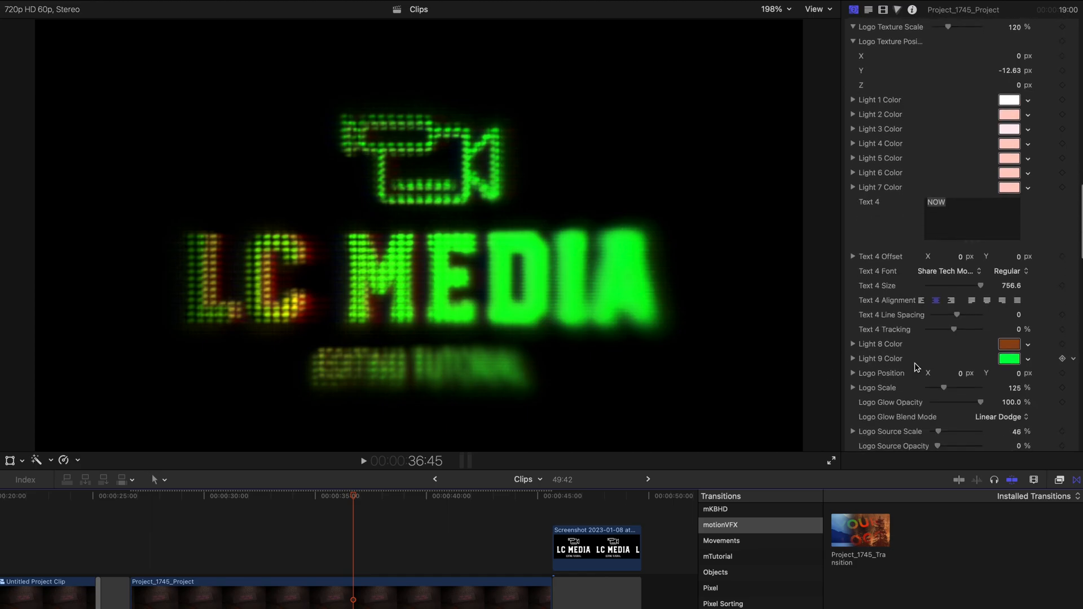
pyautogui.scroll(-2, 904, 261)
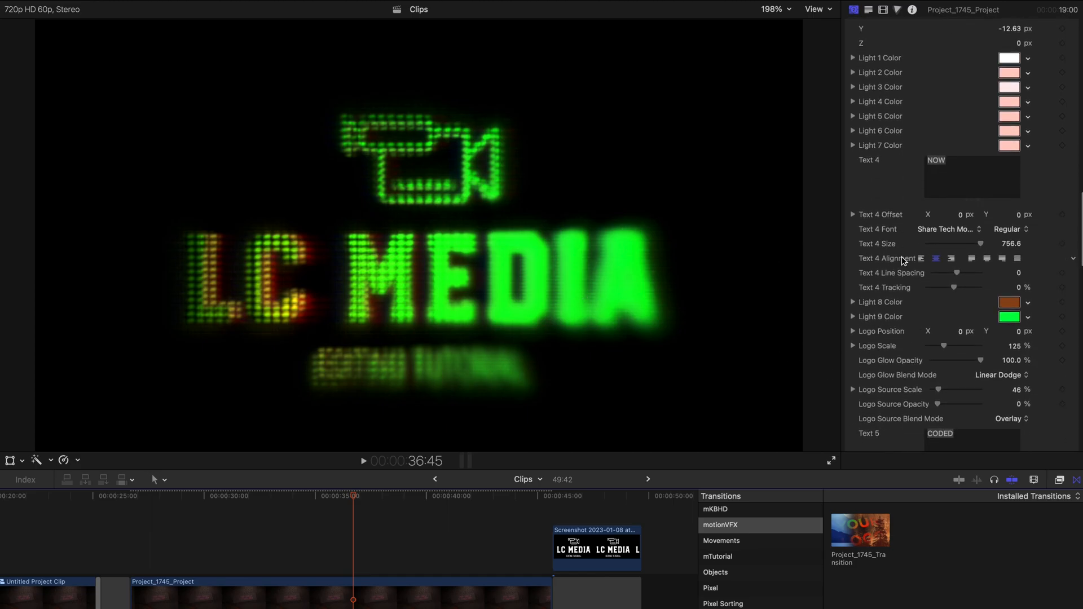
pyautogui.moveTo(945, 344)
pyautogui.mouseDown()
pyautogui.moveTo(954, 344)
pyautogui.moveTo(940, 347)
pyautogui.mouseUp()
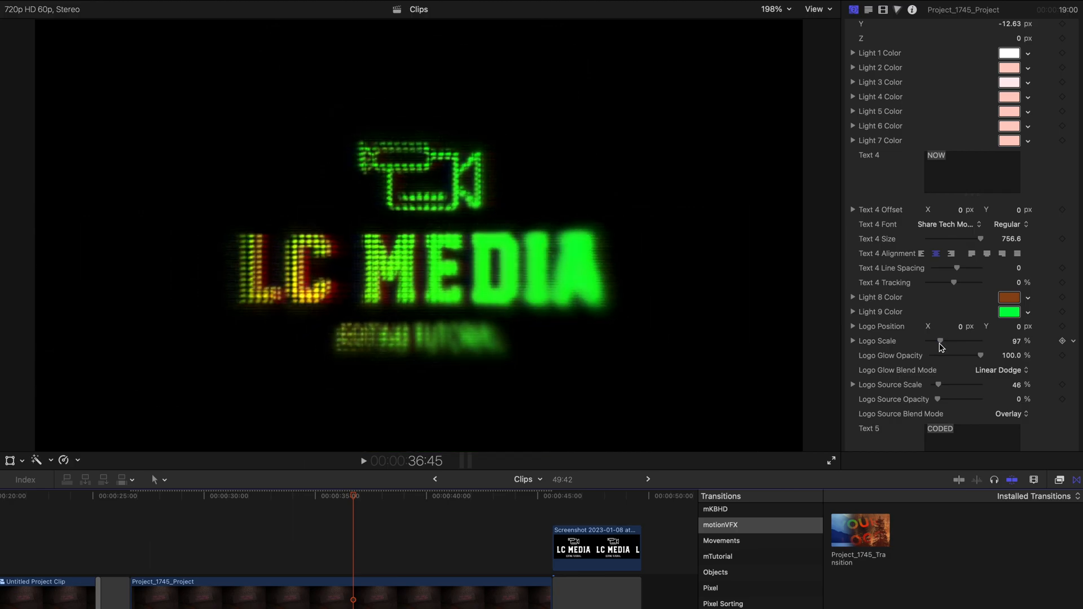
pyautogui.moveTo(353, 500); pyautogui.dragTo(378, 500)
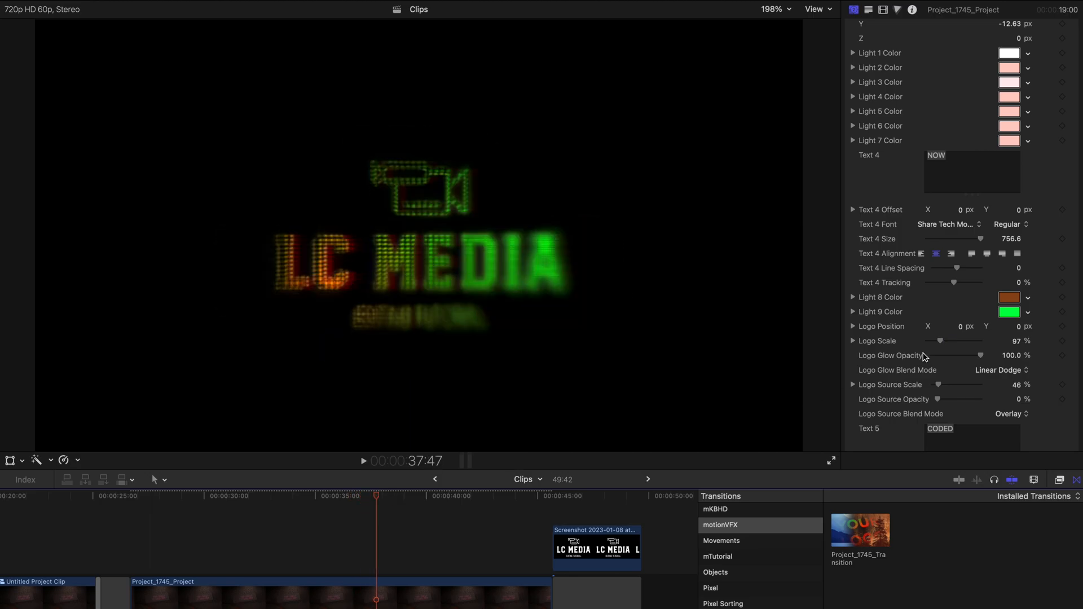
# Set the generator's Logo Glow Opacity to 42.03 % with the playhead on the pixelated logo at 37:09
pyautogui.moveTo(373, 500); pyautogui.dragTo(362, 501)
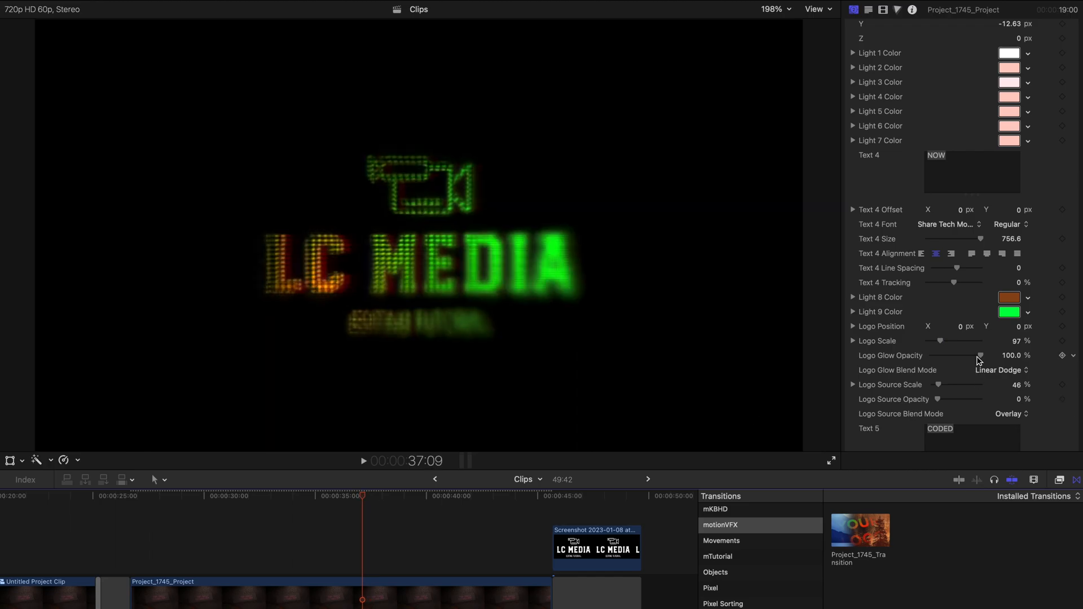
pyautogui.click(927, 355)
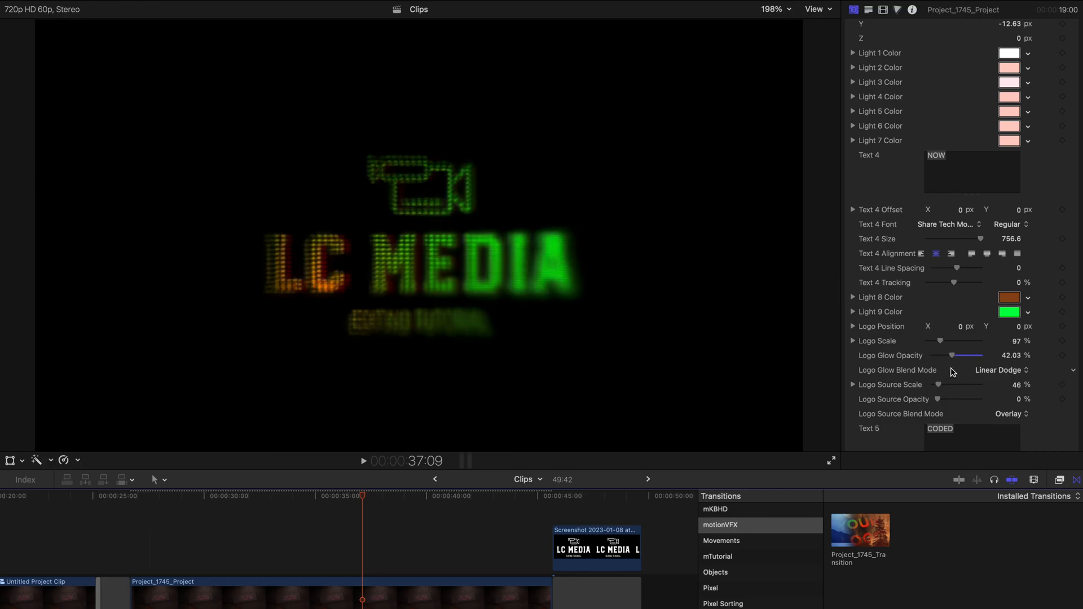
# Examine the generator's remaining published parameters, from the logo source, texture and glint settings through Light 14 Color, and the Text 1 settings
pyautogui.scroll(-2, 949, 377)
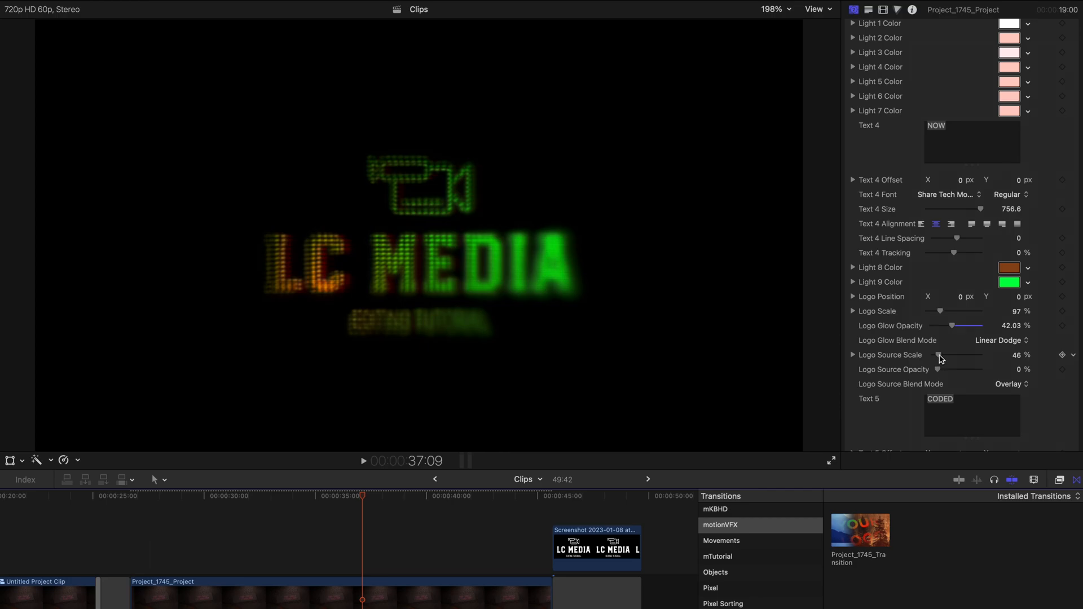
pyautogui.scroll(-5, 953, 356)
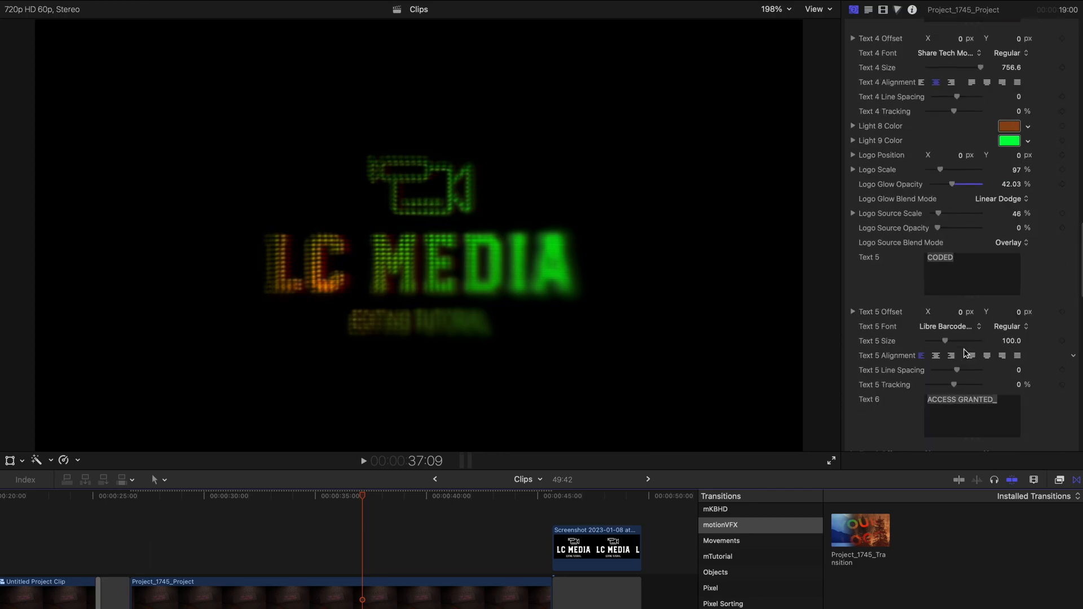
pyautogui.scroll(-10, 965, 354)
pyautogui.scroll(-3, 959, 354)
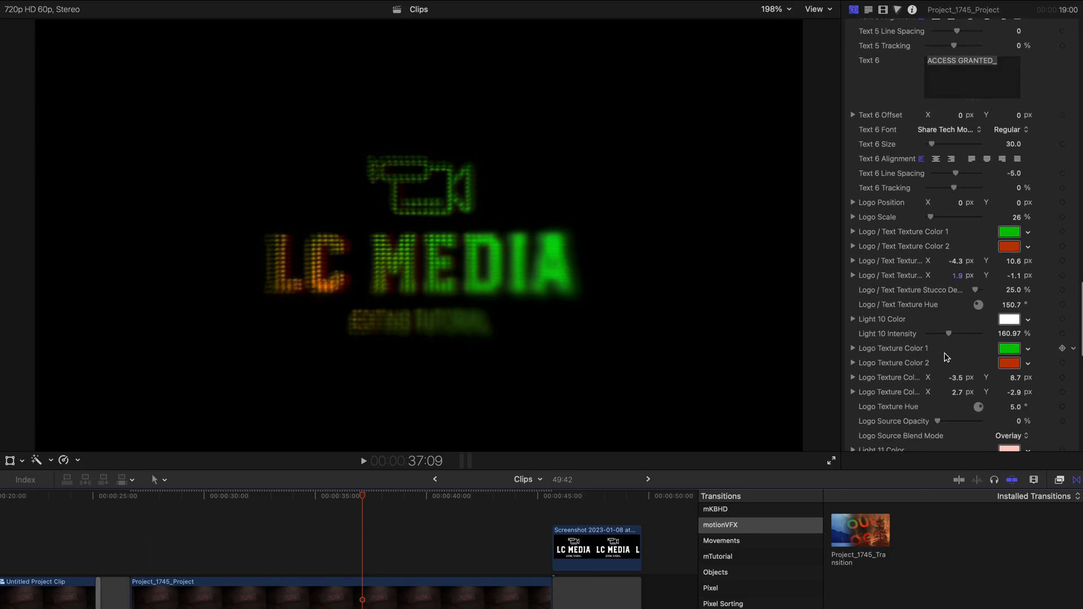
pyautogui.scroll(-6, 944, 357)
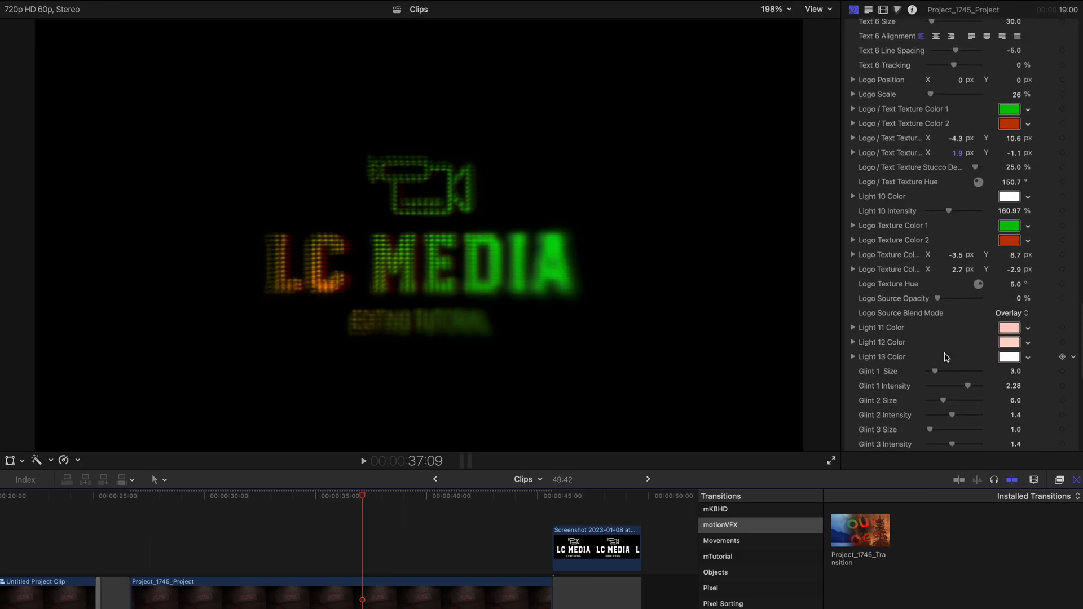
pyautogui.scroll(-6, 944, 353)
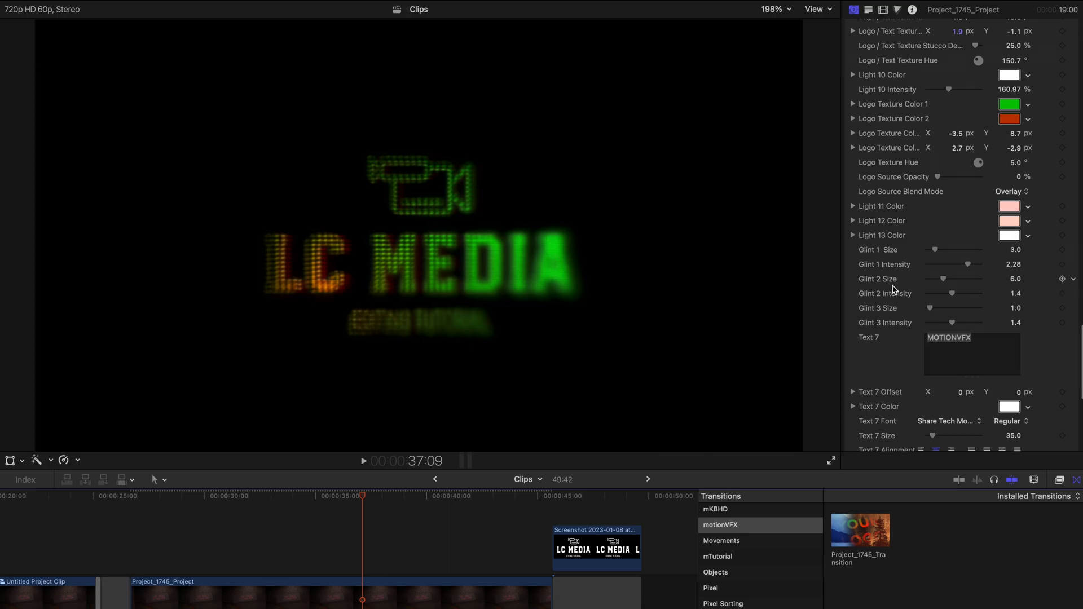
pyautogui.scroll(-4, 891, 367)
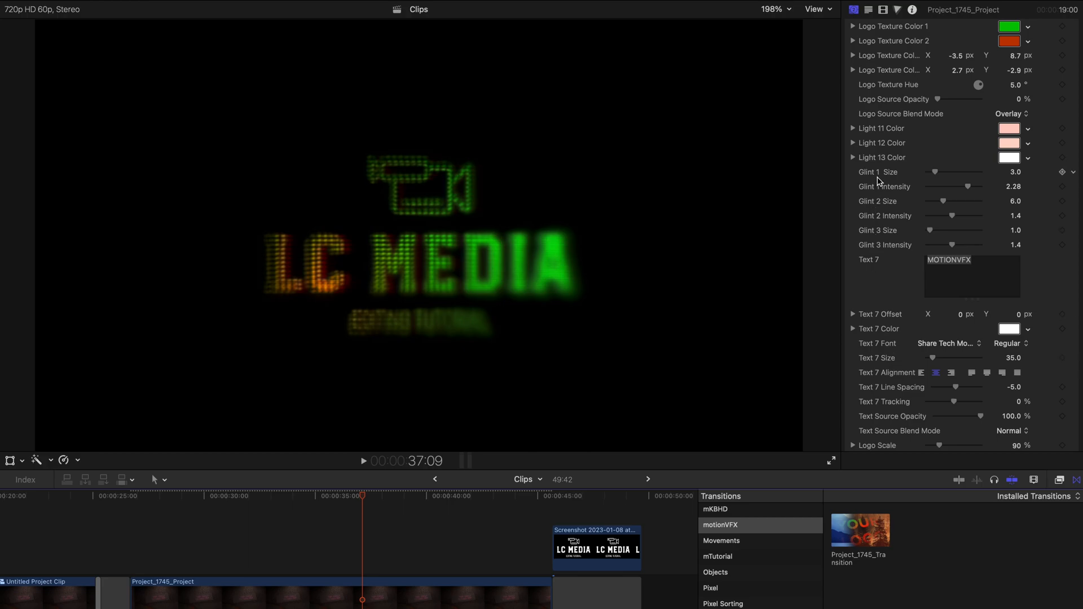
pyautogui.scroll(-10, 883, 282)
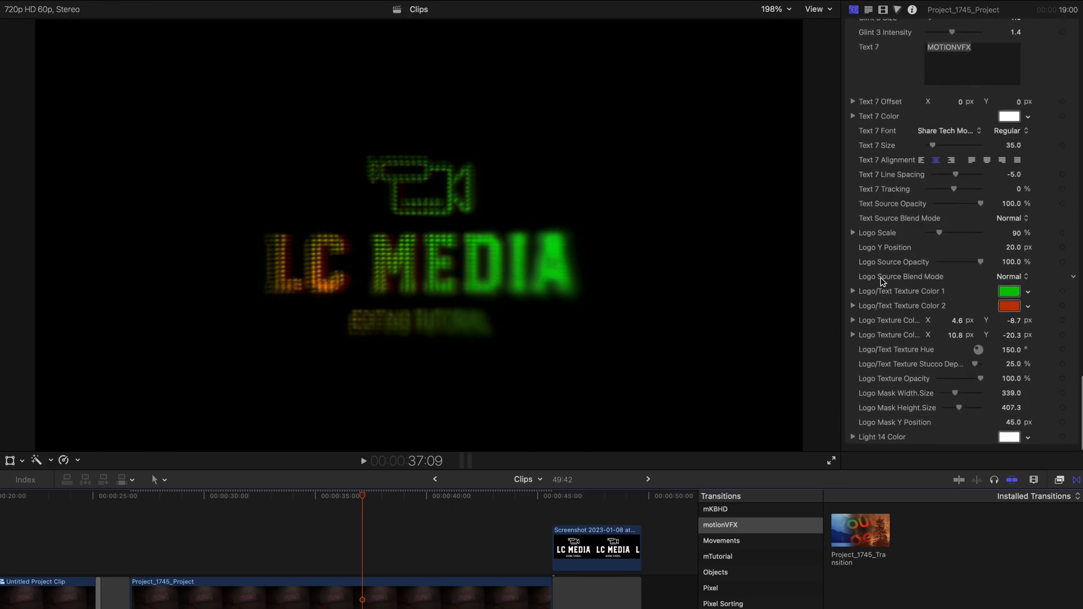
pyautogui.scroll(1, 882, 282)
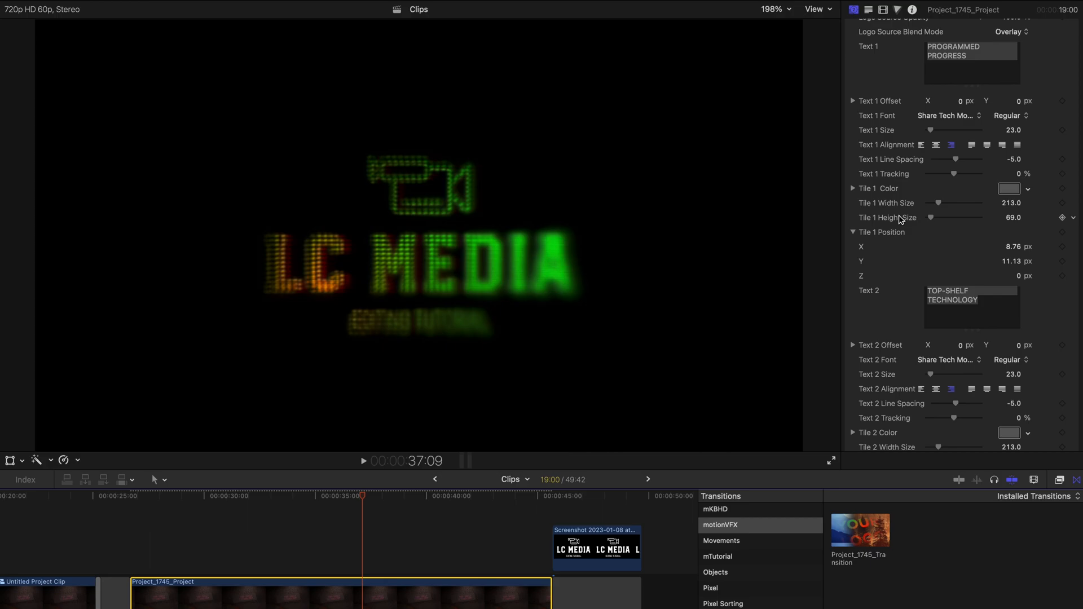
pyautogui.scroll(-2, 936, 286)
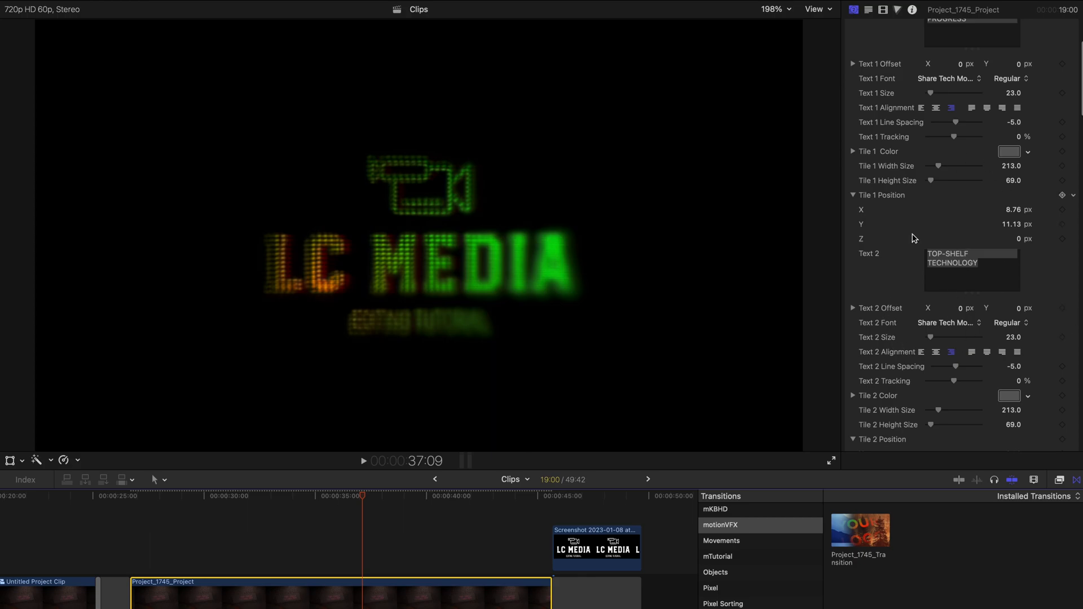
pyautogui.scroll(6, 928, 296)
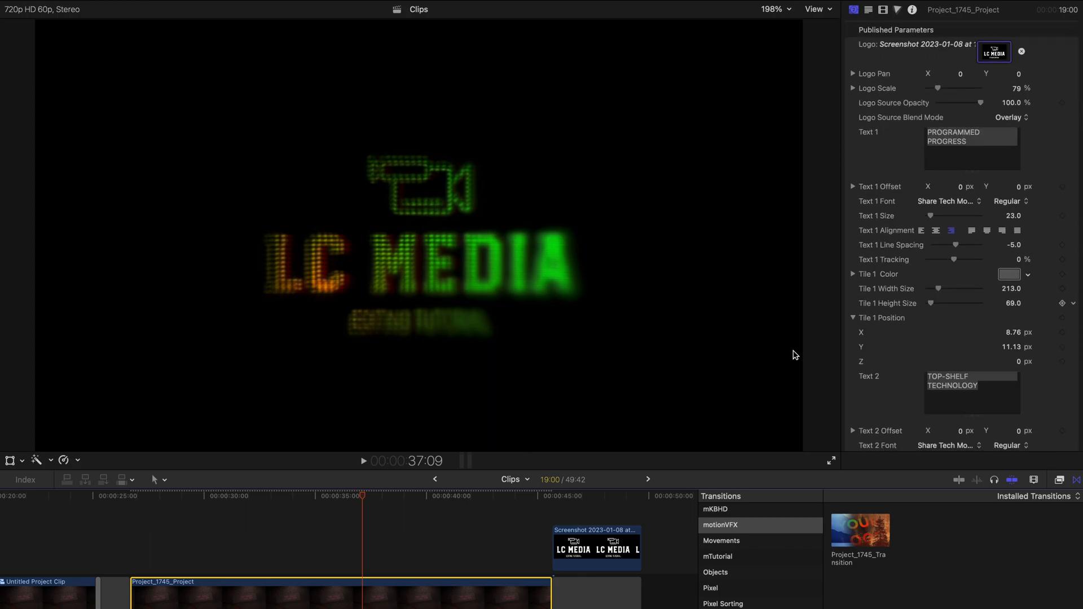
# Change Logo Texture Color 1 to white with the playhead on the logo close-up at 39:42
pyautogui.click(406, 499)
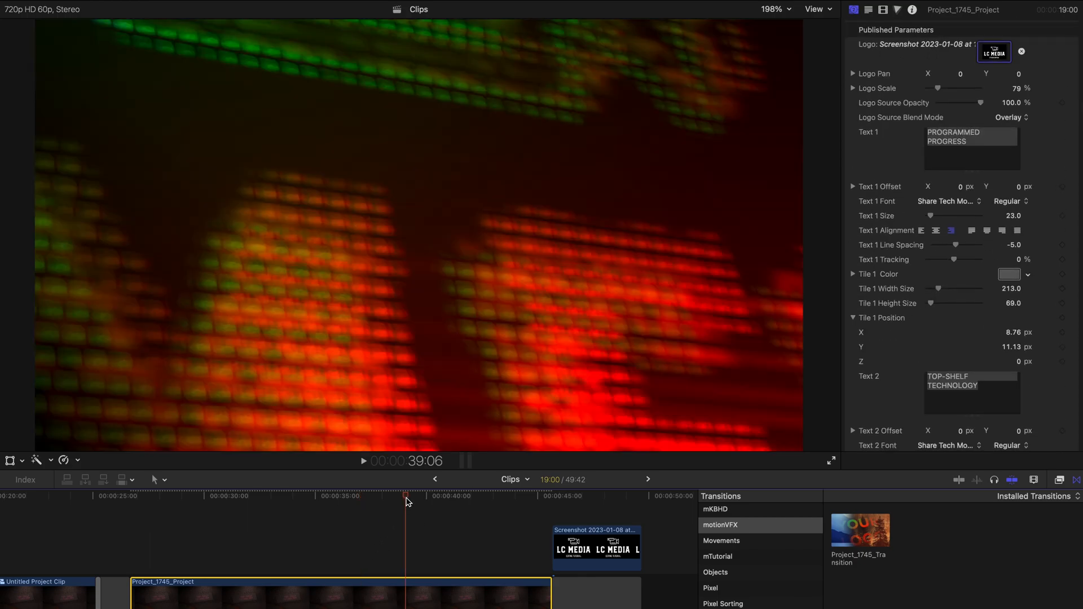
pyautogui.moveTo(407, 500); pyautogui.dragTo(419, 500)
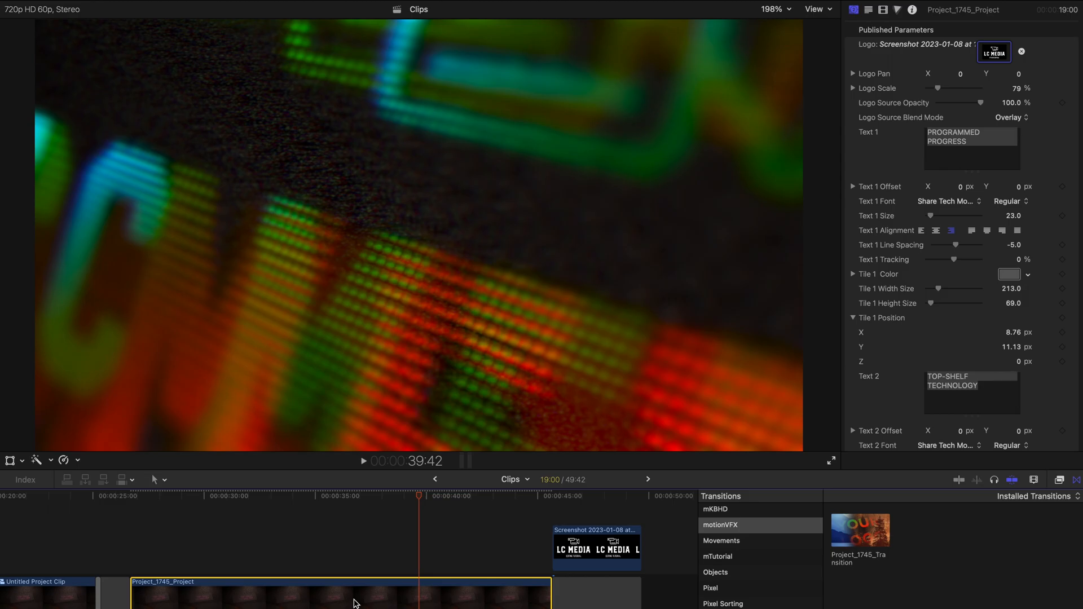
pyautogui.scroll(-15, 880, 310)
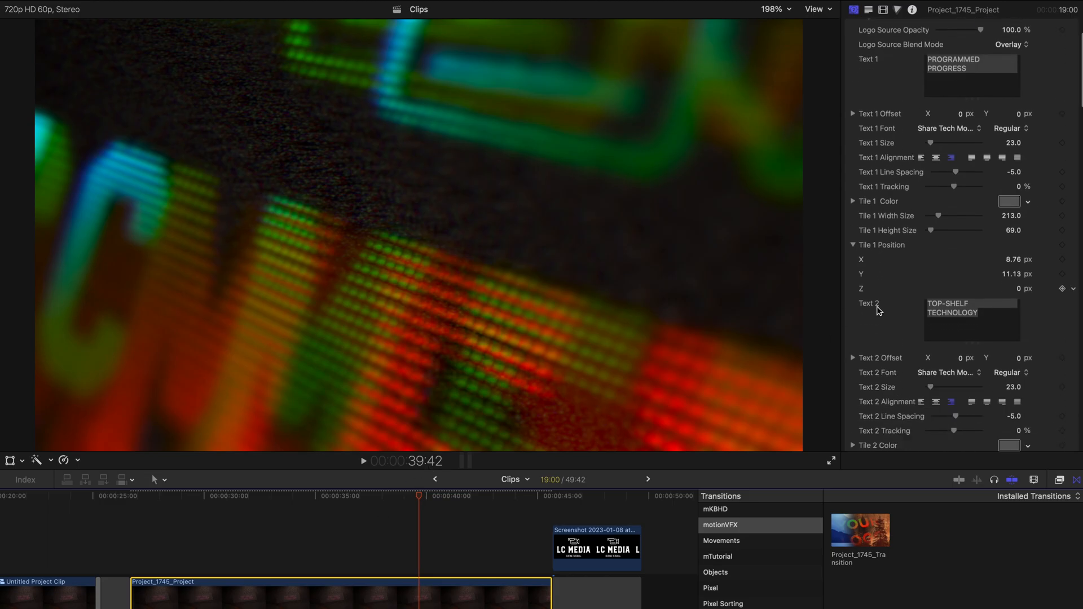
pyautogui.scroll(-15, 891, 275)
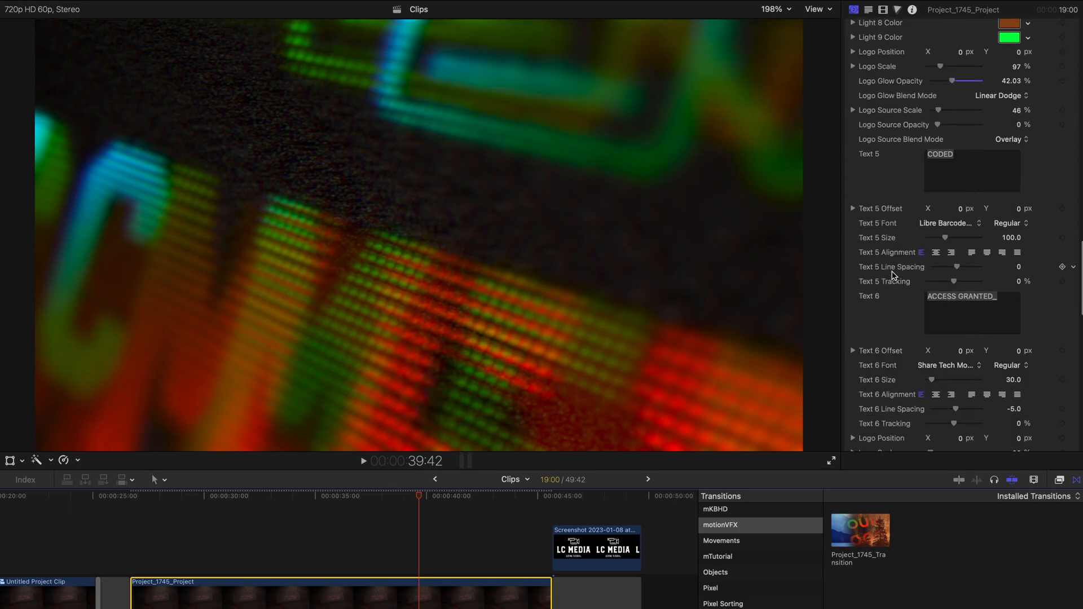
pyautogui.scroll(-10, 892, 275)
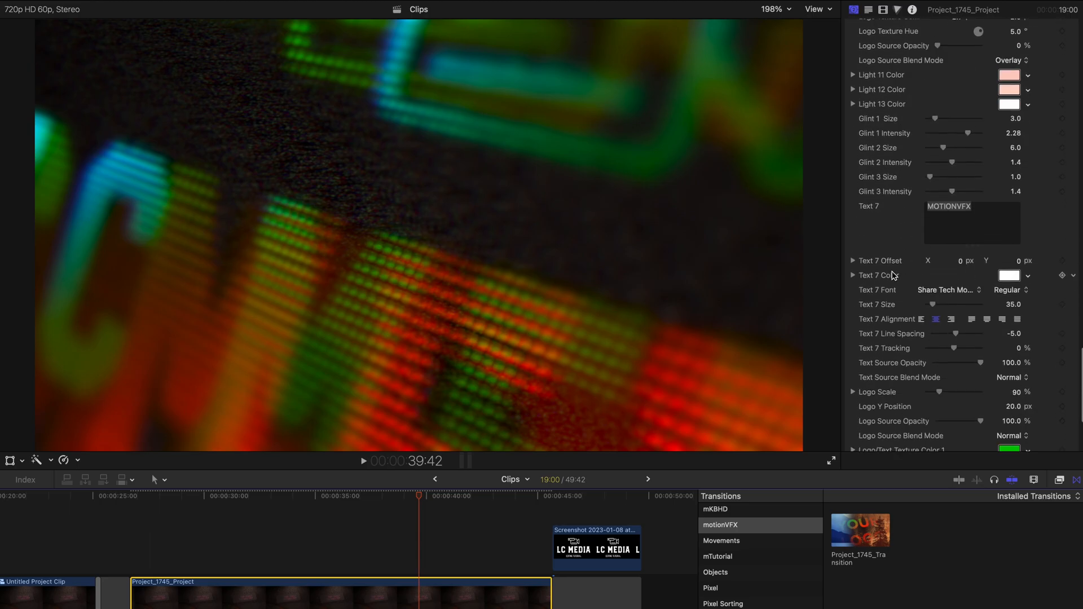
pyautogui.scroll(11, 893, 275)
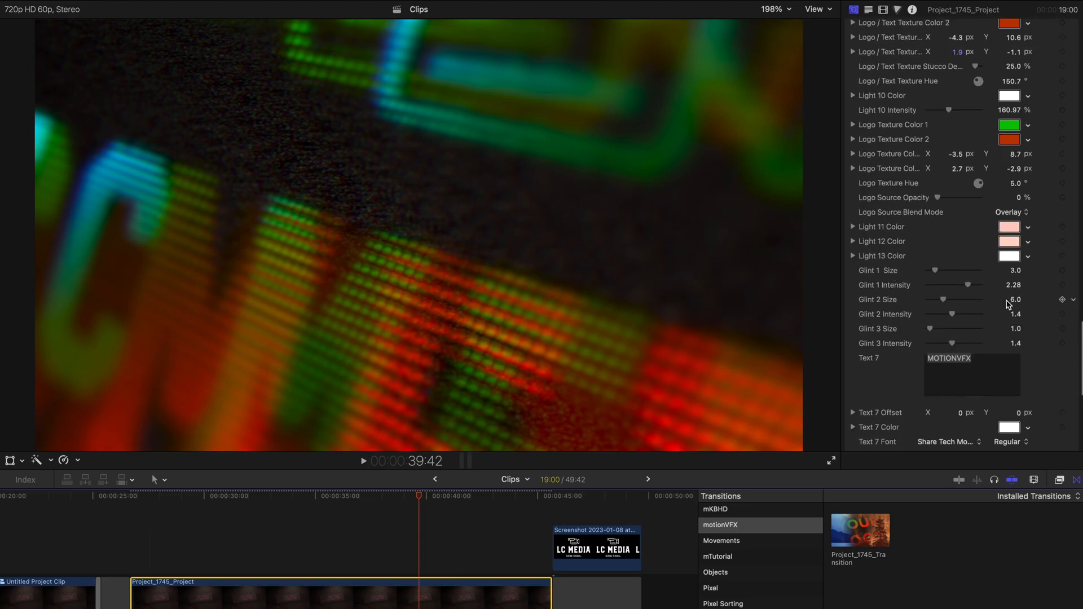
pyautogui.scroll(-5, 1033, 241)
pyautogui.scroll(6, 1032, 237)
pyautogui.click(1027, 265)
pyautogui.click(1029, 164)
pyautogui.click(1028, 163)
pyautogui.click(945, 186)
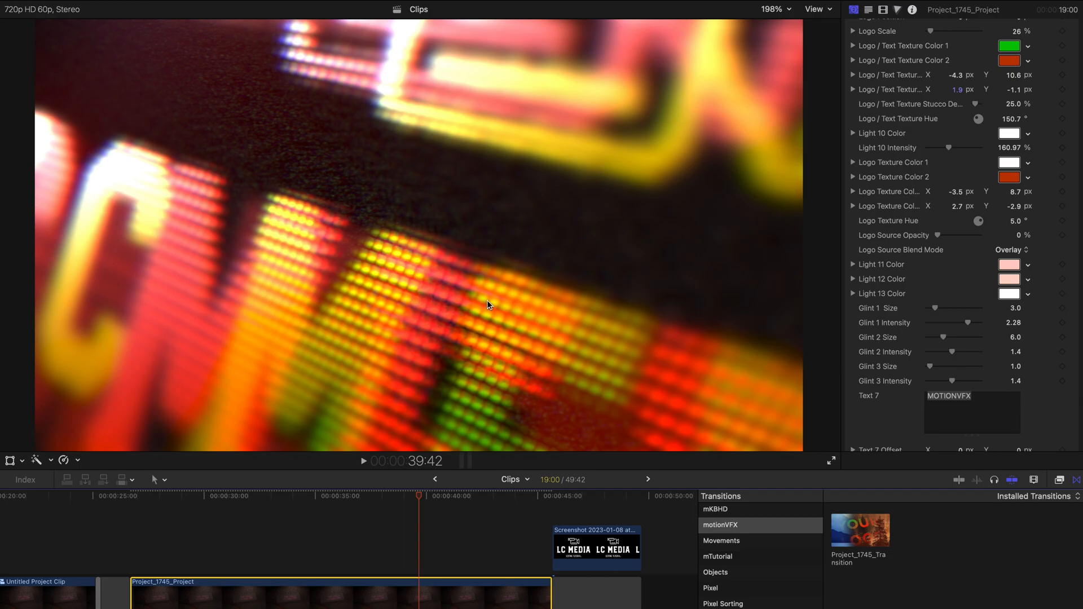
# Check the Video Editing text scene of the first Untitled Project Clip at 1:17
pyautogui.hscroll(-5, 341, 537)
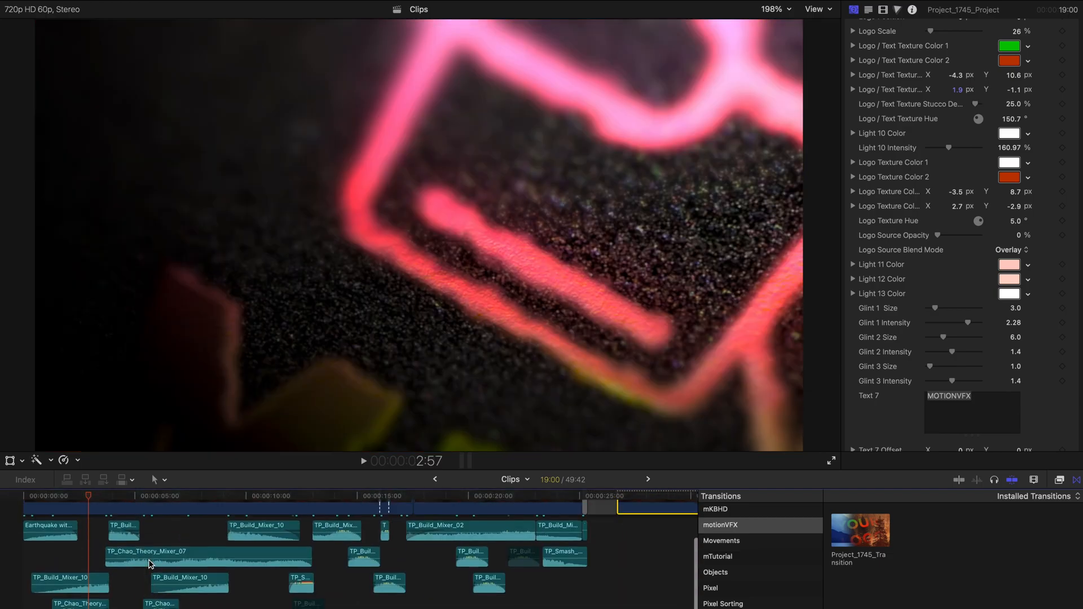
pyautogui.click(48, 503)
pyautogui.moveTo(47, 504); pyautogui.dragTo(54, 566)
pyautogui.scroll(5, 355, 539)
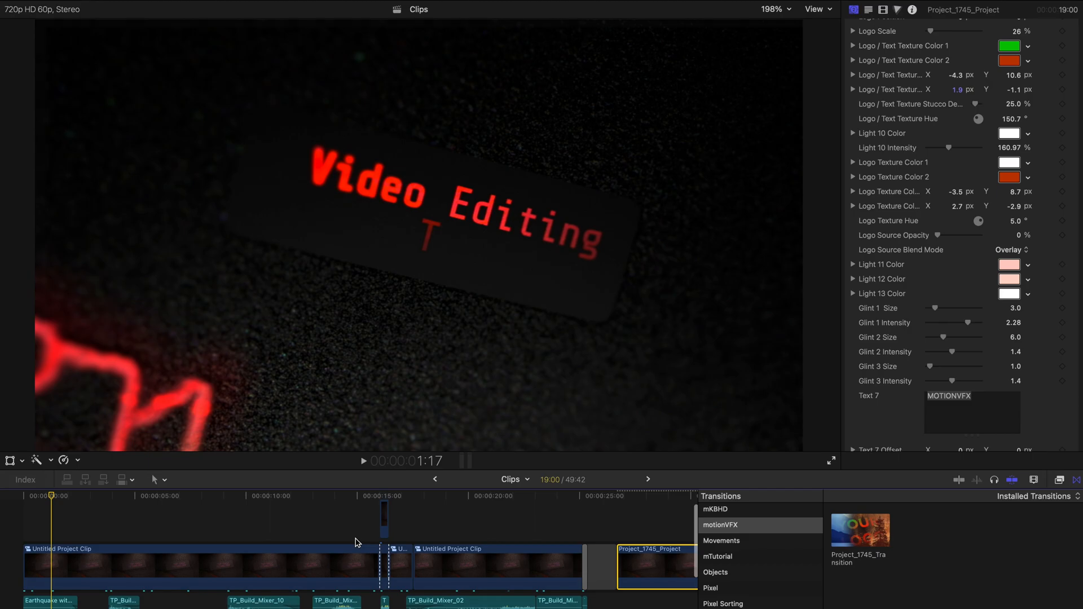
pyautogui.hscroll(3, 358, 542)
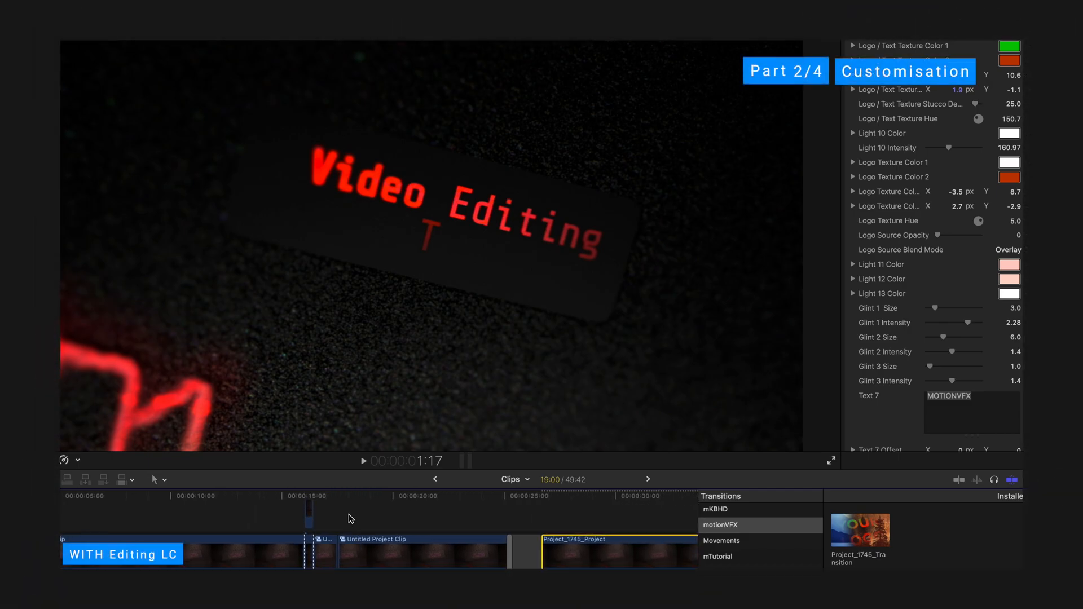
# Open and cancel the compound clip dialog for the Project_1745_Project clip, and delete that clip from the timeline
pyautogui.hscroll(2, 348, 514)
pyautogui.scroll(1, 349, 514)
pyautogui.click(544, 514)
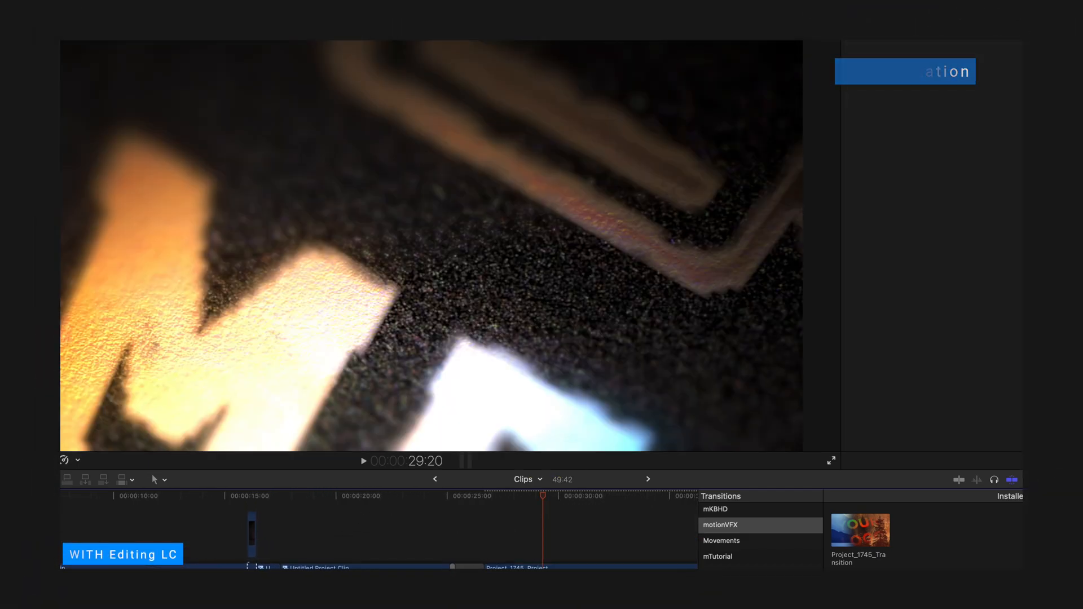
pyautogui.click(566, 589)
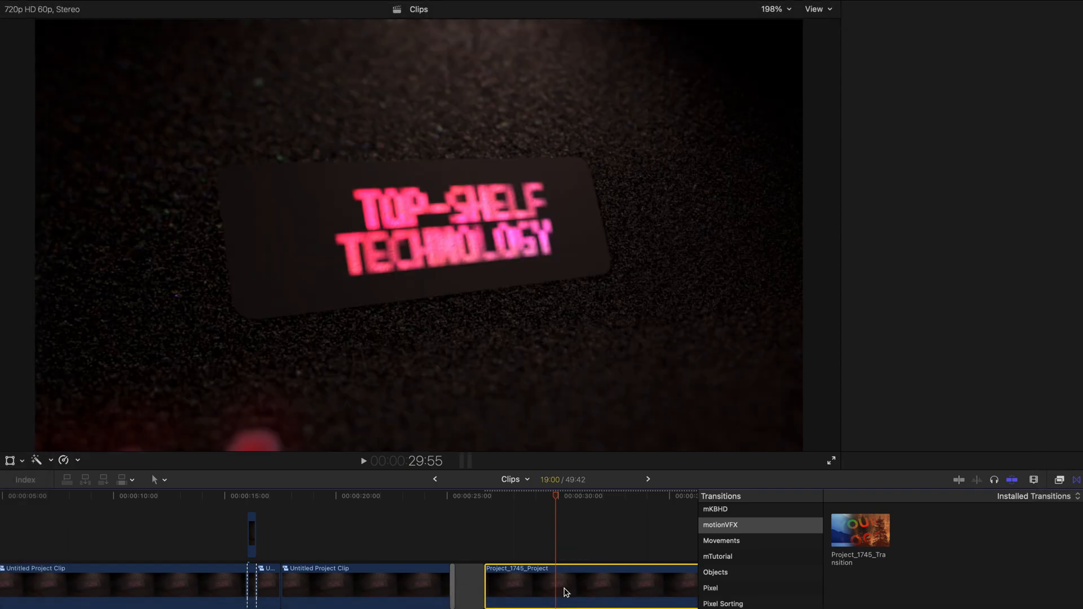
pyautogui.hotkey('alt', 'g')
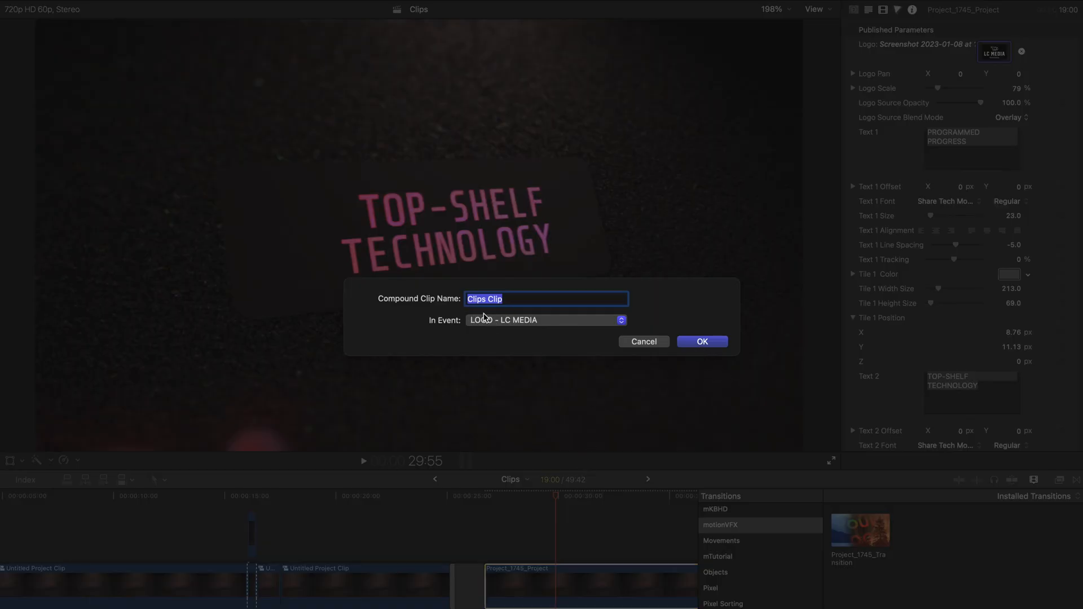
pyautogui.click(643, 341)
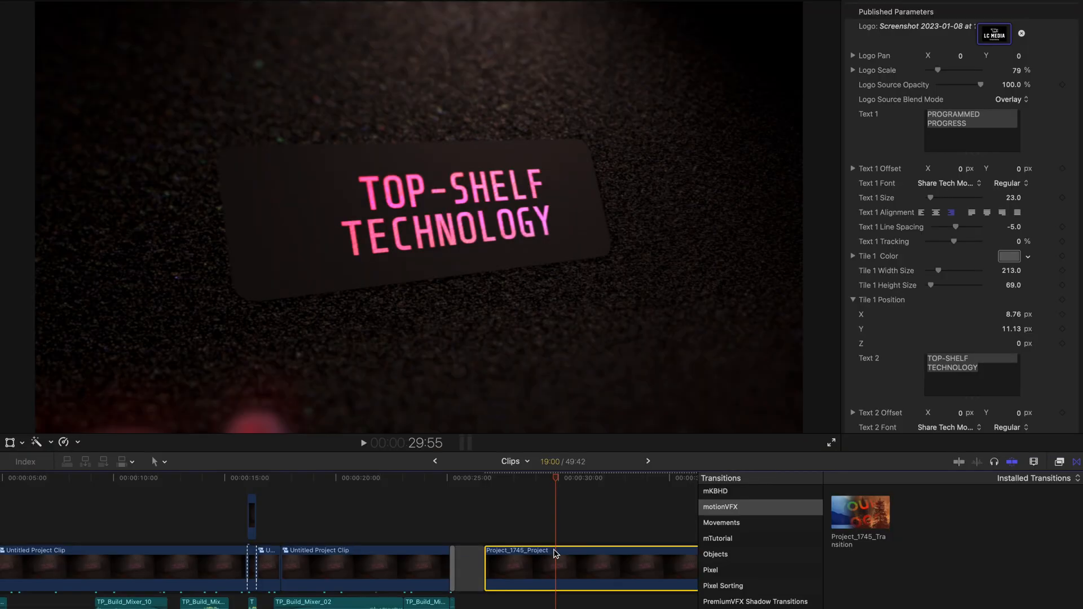
pyautogui.press('Delete')
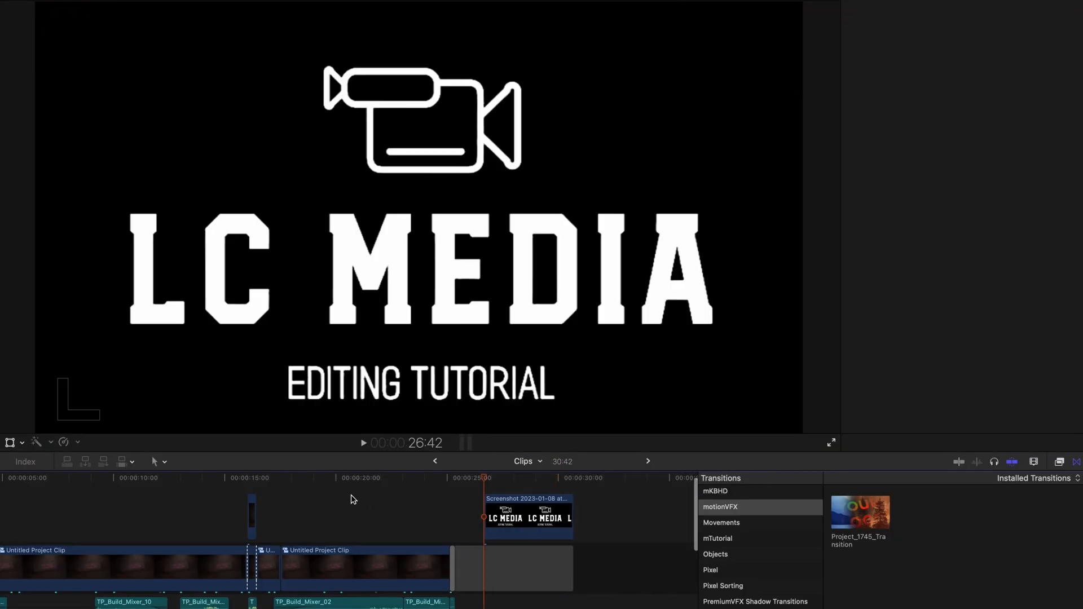
# Show the video animation lanes of the first Untitled Project Clip
pyautogui.hscroll(-5, 176, 513)
pyautogui.click(177, 517)
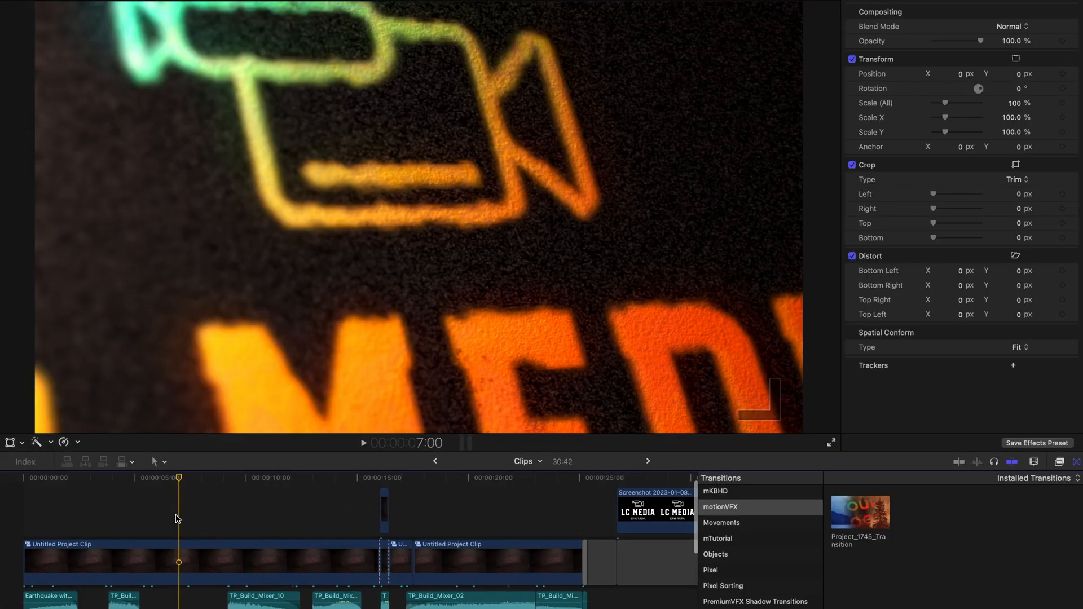
pyautogui.scroll(-2, 178, 517)
pyautogui.scroll(4, 177, 518)
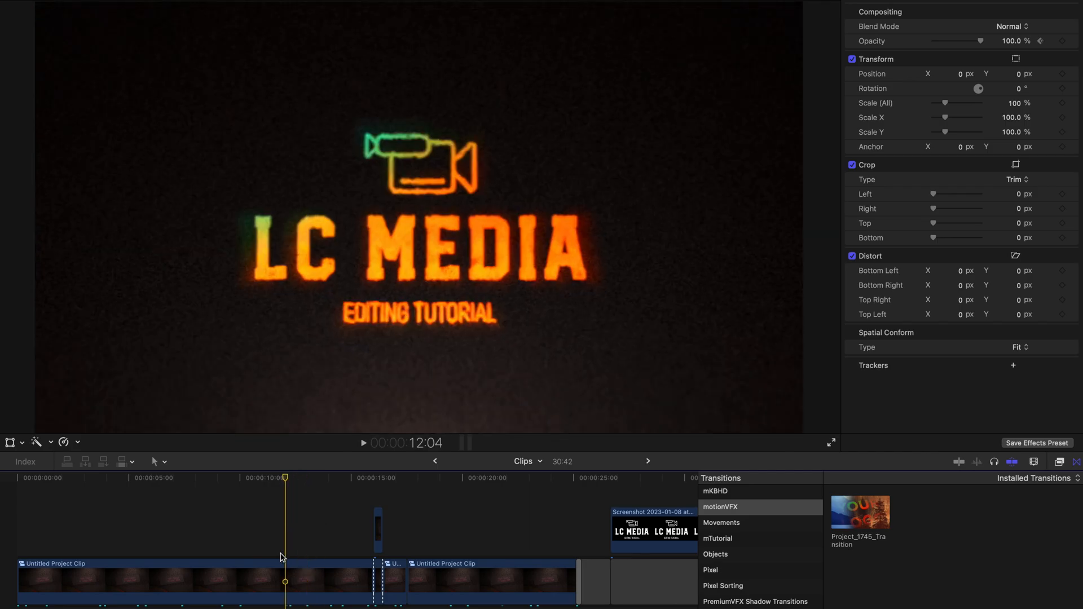
pyautogui.rightClick(277, 574)
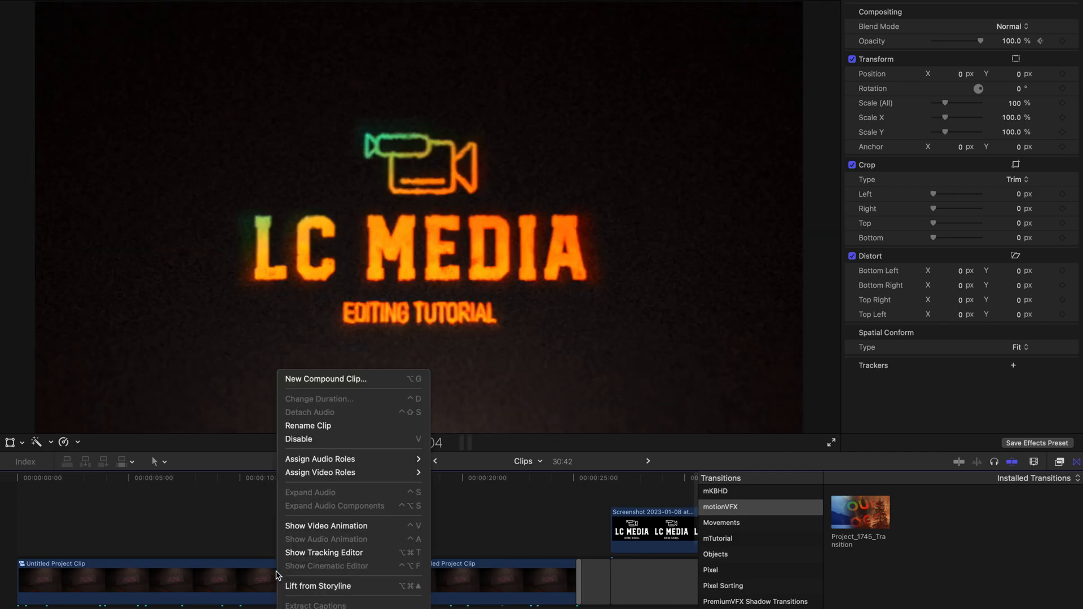
pyautogui.click(309, 526)
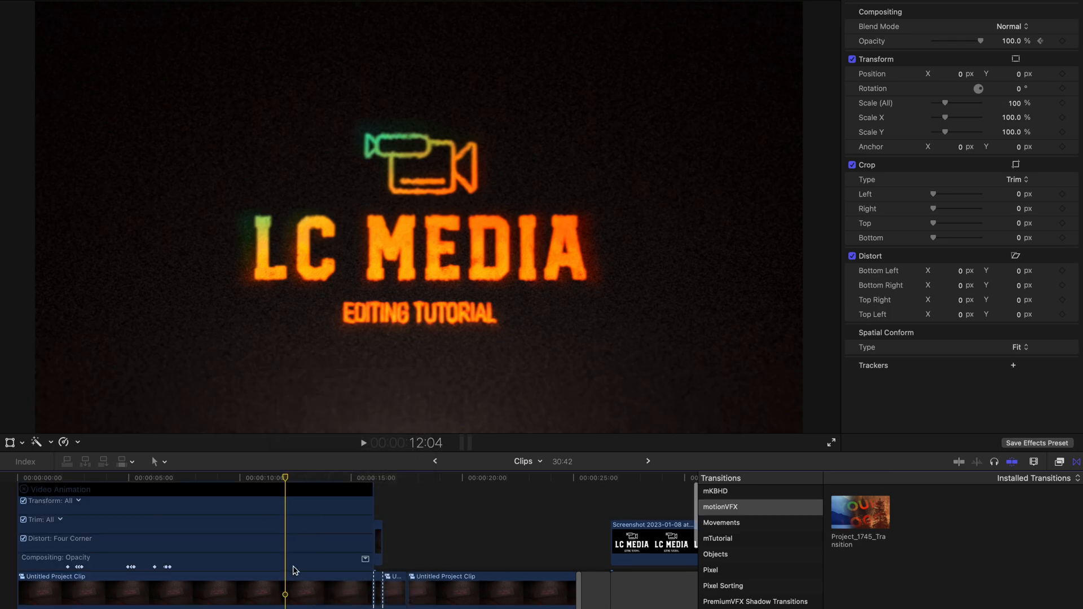
pyautogui.scroll(-1, 296, 571)
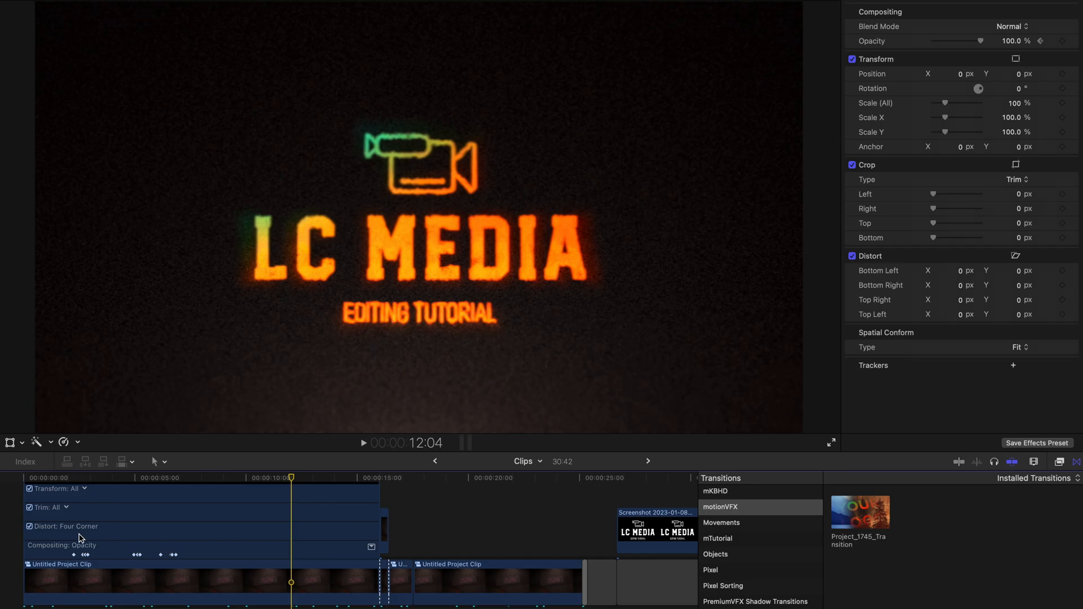
# Examine the first clip's opacity keyframes at 1:54 and 2:27
pyautogui.moveTo(75, 479); pyautogui.dragTo(65, 483)
pyautogui.scroll(3, 79, 551)
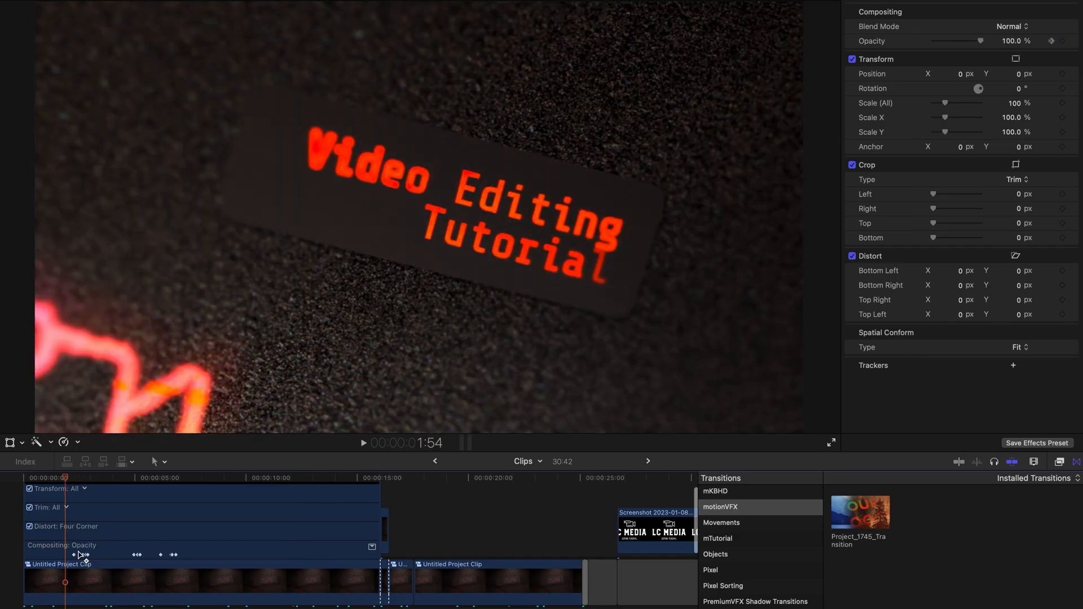
pyautogui.scroll(3, 79, 556)
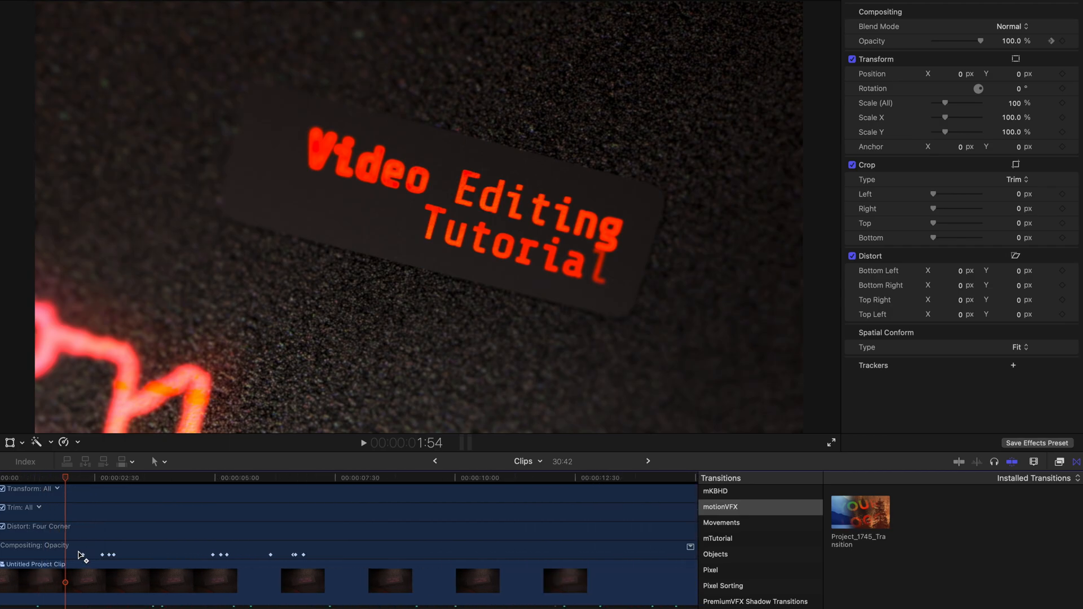
pyautogui.click(95, 481)
pyautogui.scroll(-4, 111, 582)
pyautogui.hscroll(-3, 111, 582)
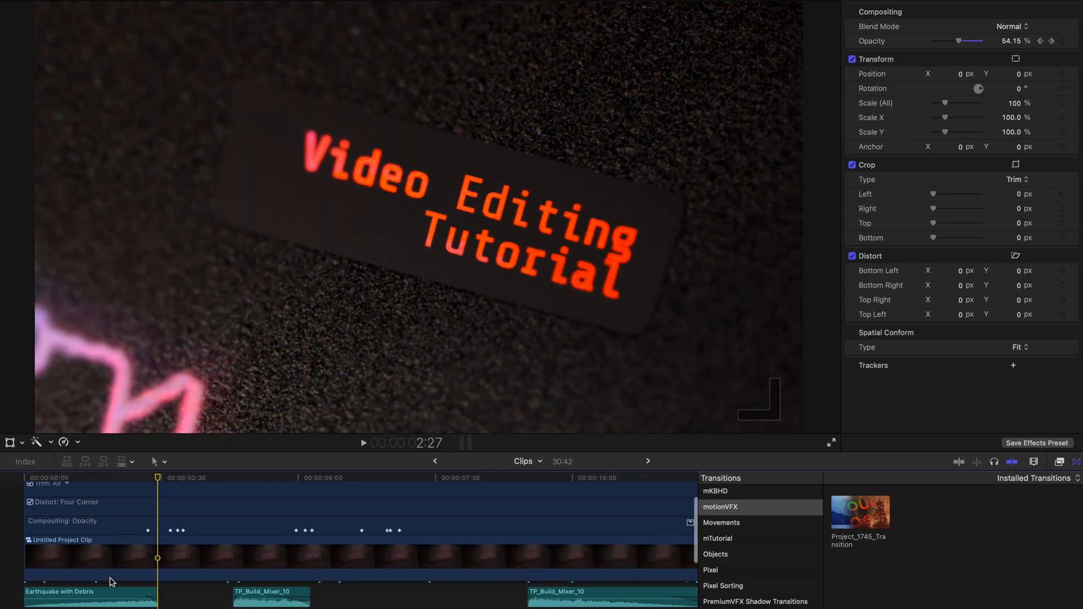
# Try resetting the first Untitled Project Clip's opacity animation at 2:16, and check the frame at 2:27
pyautogui.scroll(3, 111, 582)
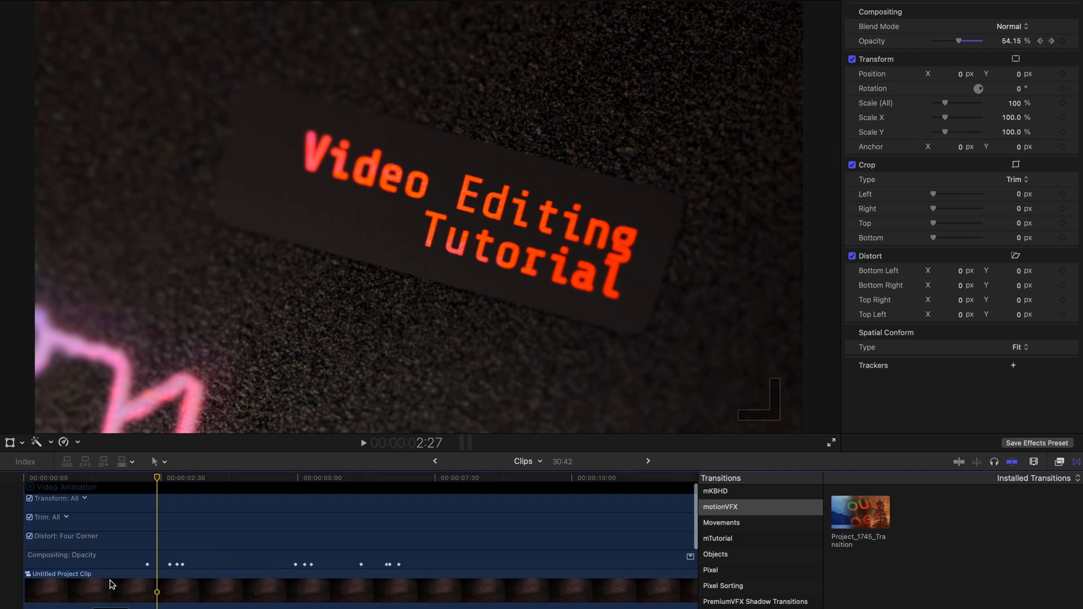
pyautogui.scroll(1, 111, 584)
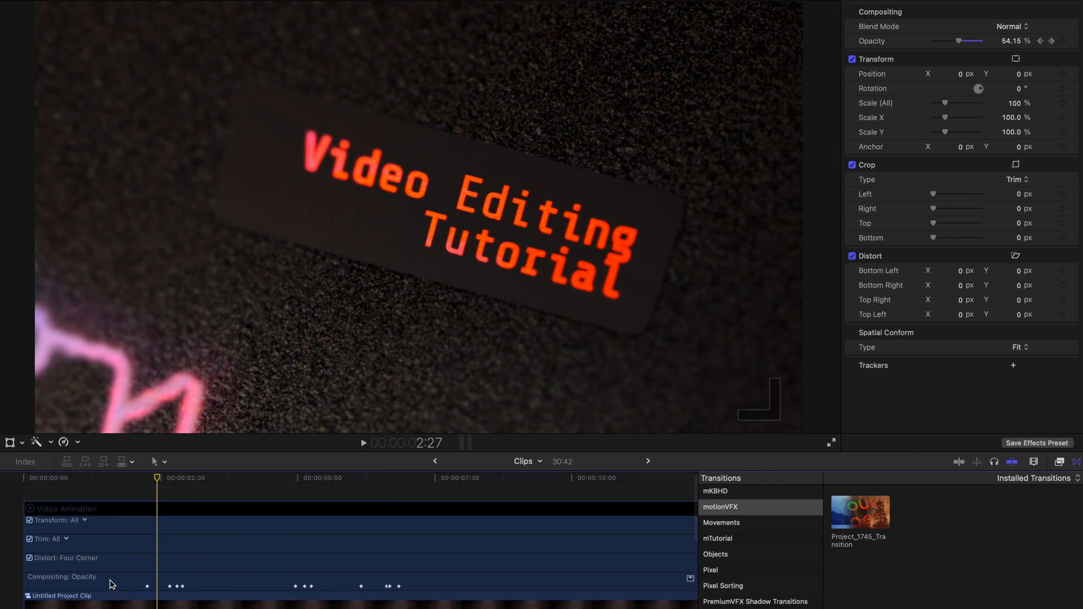
pyautogui.scroll(1, 111, 584)
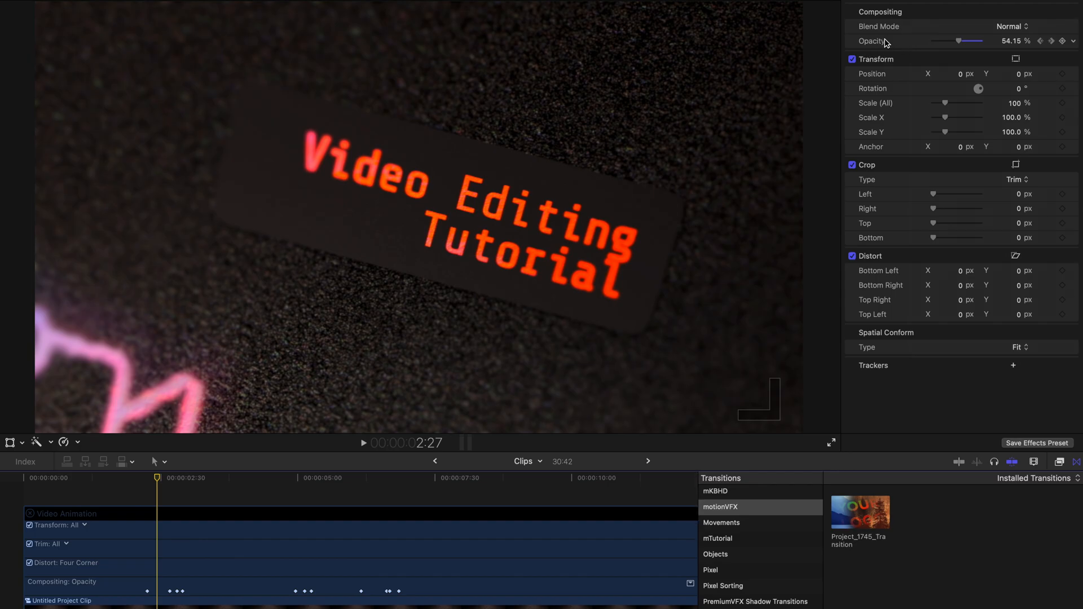
pyautogui.moveTo(158, 476); pyautogui.dragTo(148, 477)
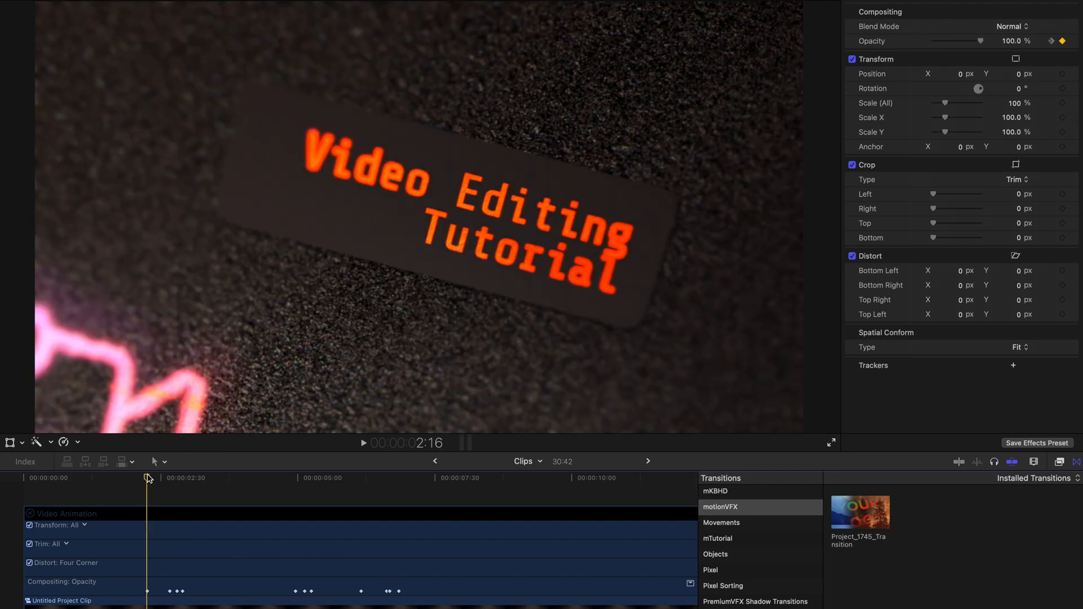
pyautogui.click(1073, 43)
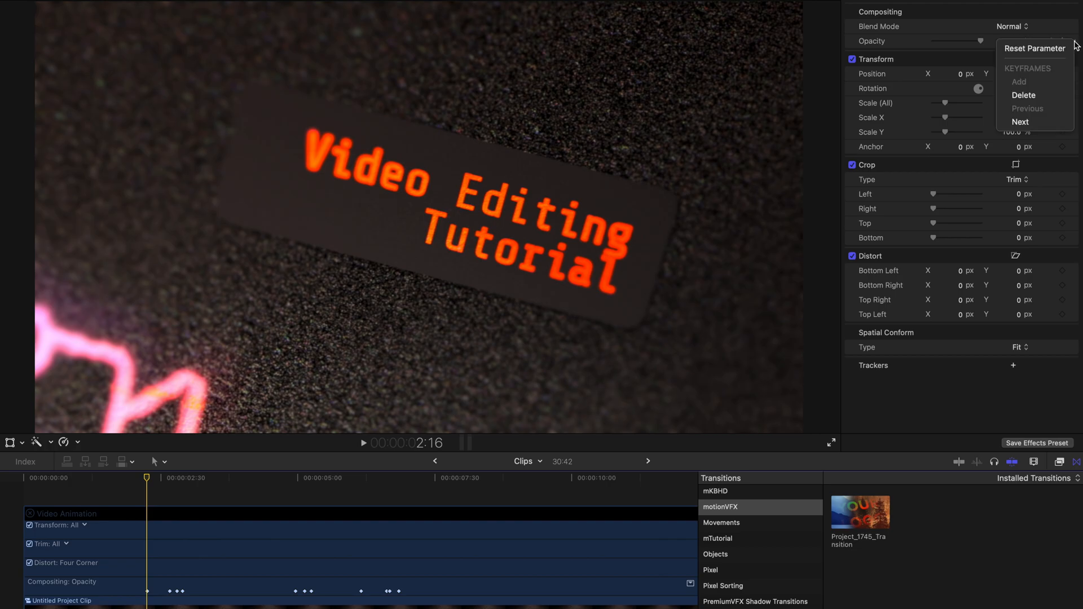
pyautogui.click(1035, 48)
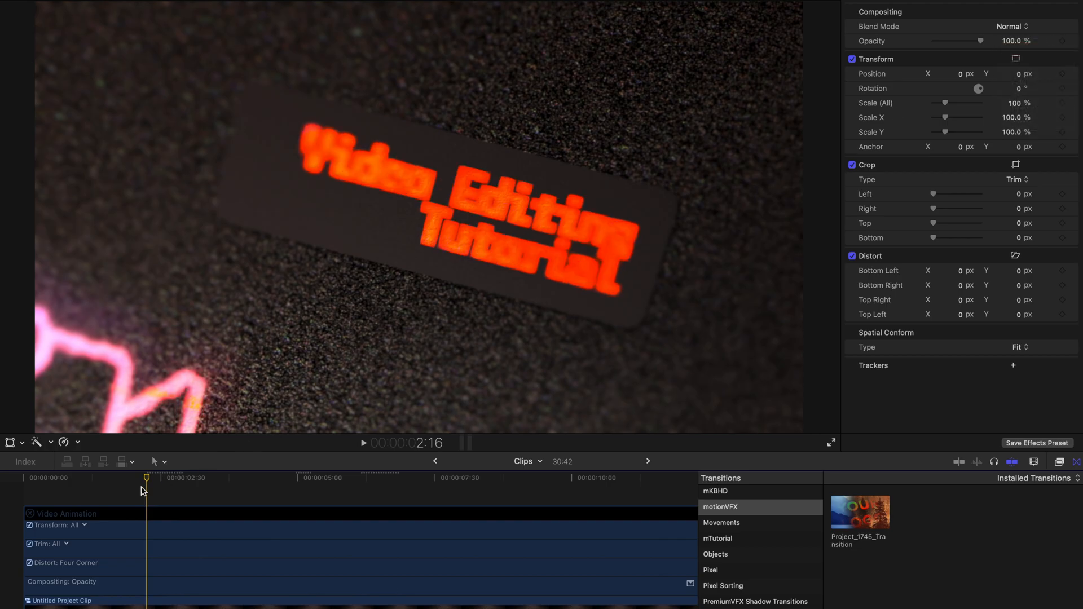
pyautogui.moveTo(148, 479); pyautogui.dragTo(157, 480)
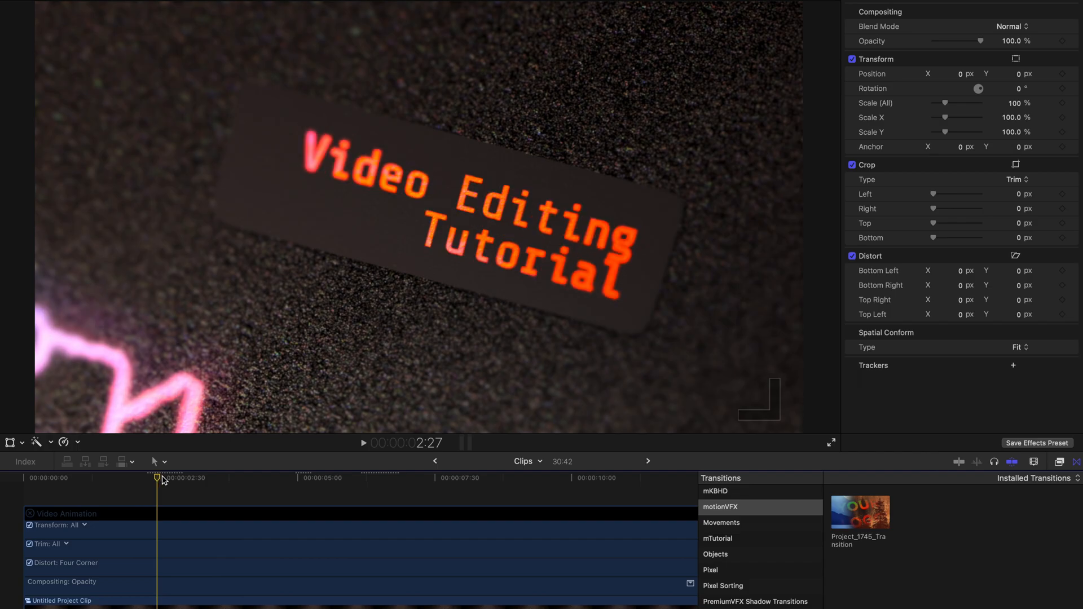
# Review the first clip's opacity keyframes at 2:40 and around 5:14, and its scenes at 9:59, 14:34 and 15:44
pyautogui.moveTo(166, 479)
pyautogui.mouseDown()
pyautogui.moveTo(188, 484)
pyautogui.moveTo(151, 482)
pyautogui.moveTo(167, 481)
pyautogui.mouseUp()
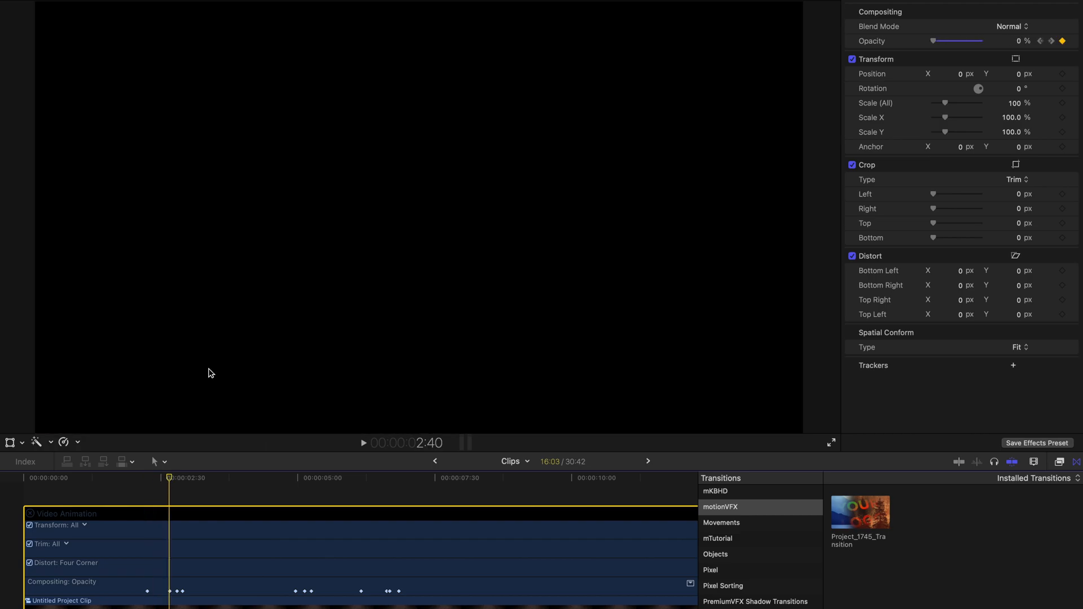
pyautogui.moveTo(171, 479); pyautogui.dragTo(309, 473)
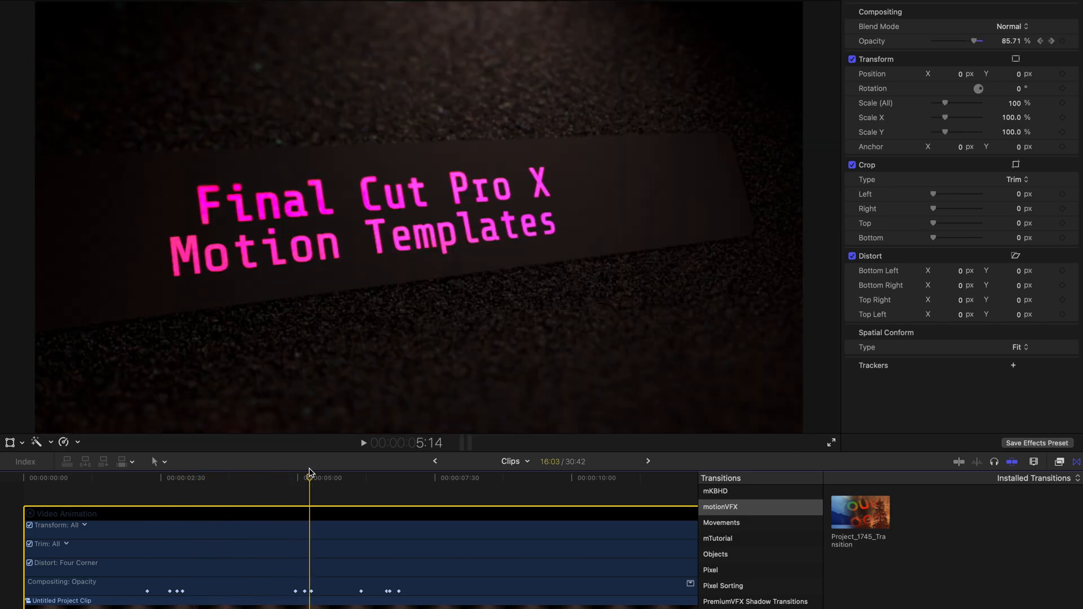
pyautogui.hscroll(3, 318, 485)
pyautogui.hscroll(2, 290, 507)
pyautogui.click(218, 479)
pyautogui.moveTo(222, 485); pyautogui.dragTo(428, 508)
pyautogui.hscroll(3, 428, 511)
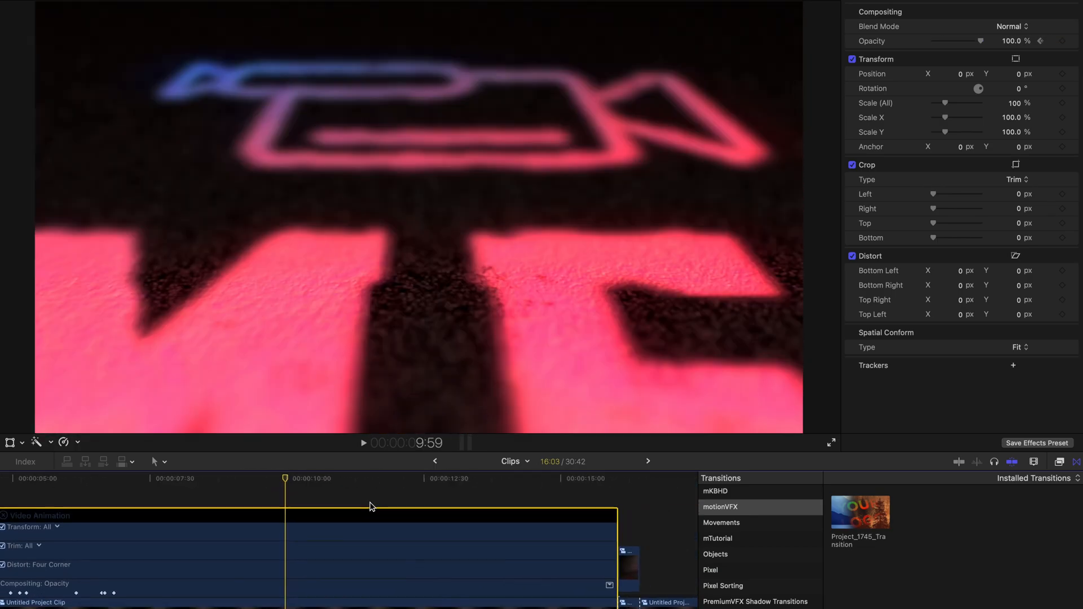
pyautogui.moveTo(287, 479); pyautogui.dragTo(533, 488)
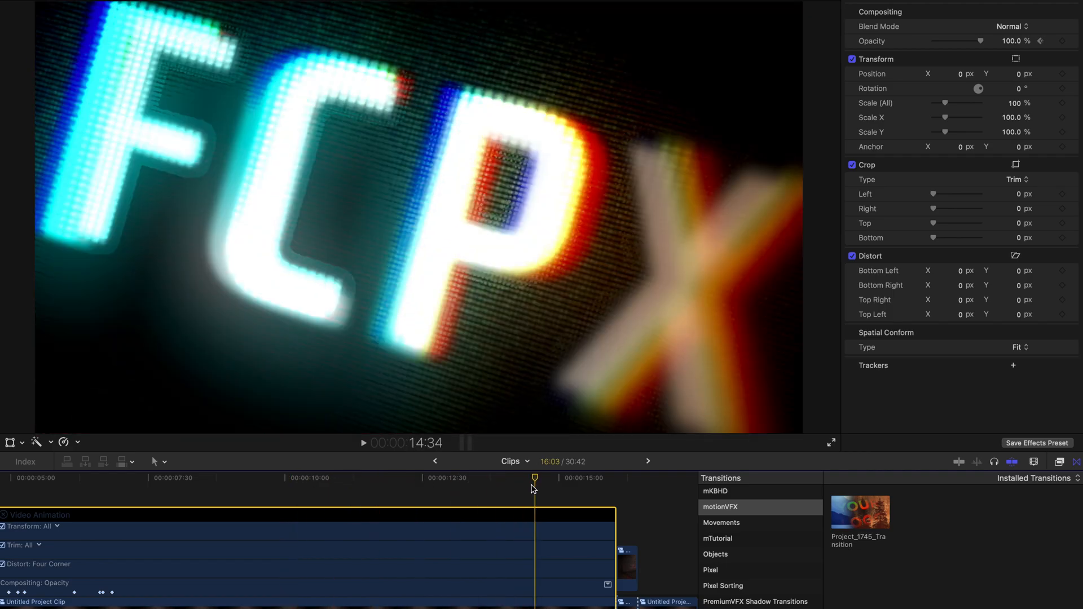
pyautogui.hscroll(5, 461, 488)
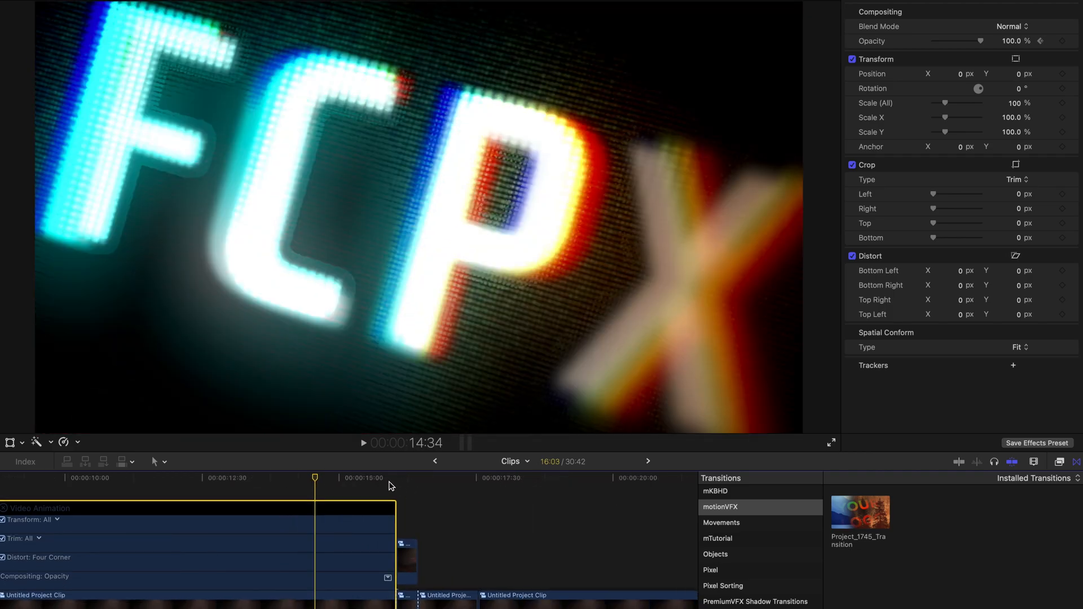
pyautogui.click(379, 483)
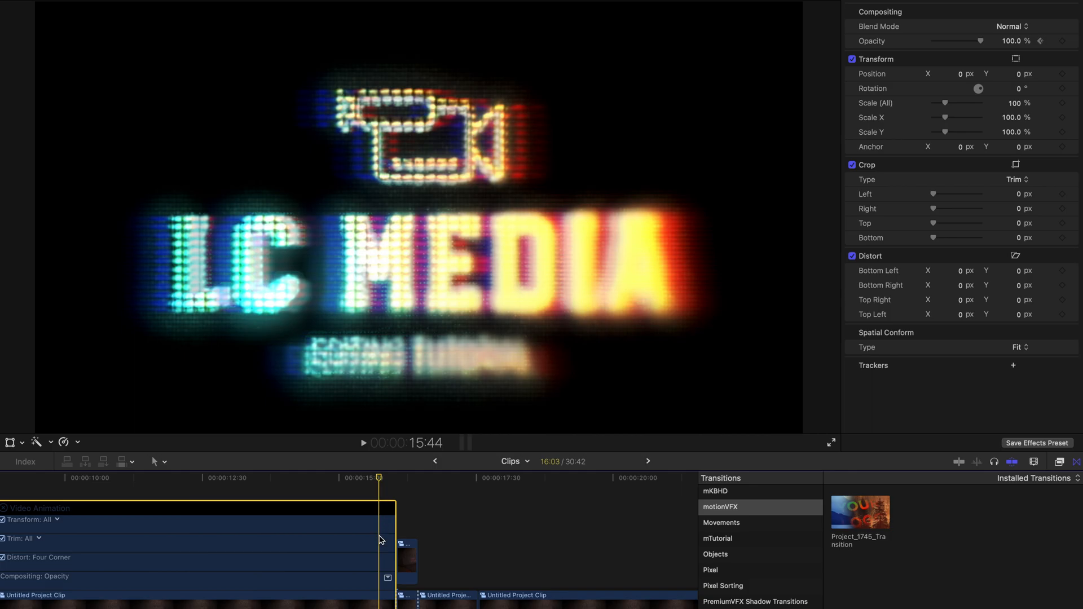
# Select the short connected clip at 16:03 and examine its frames and opacity between 16:03 and 16:27
pyautogui.moveTo(397, 484); pyautogui.dragTo(403, 510)
pyautogui.click(408, 555)
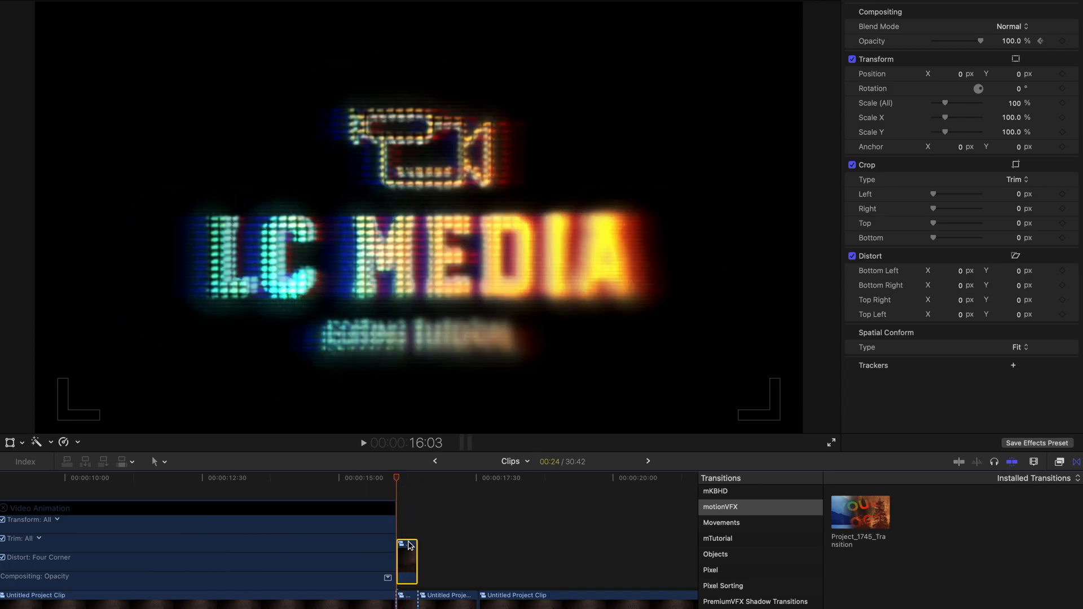
pyautogui.click(400, 478)
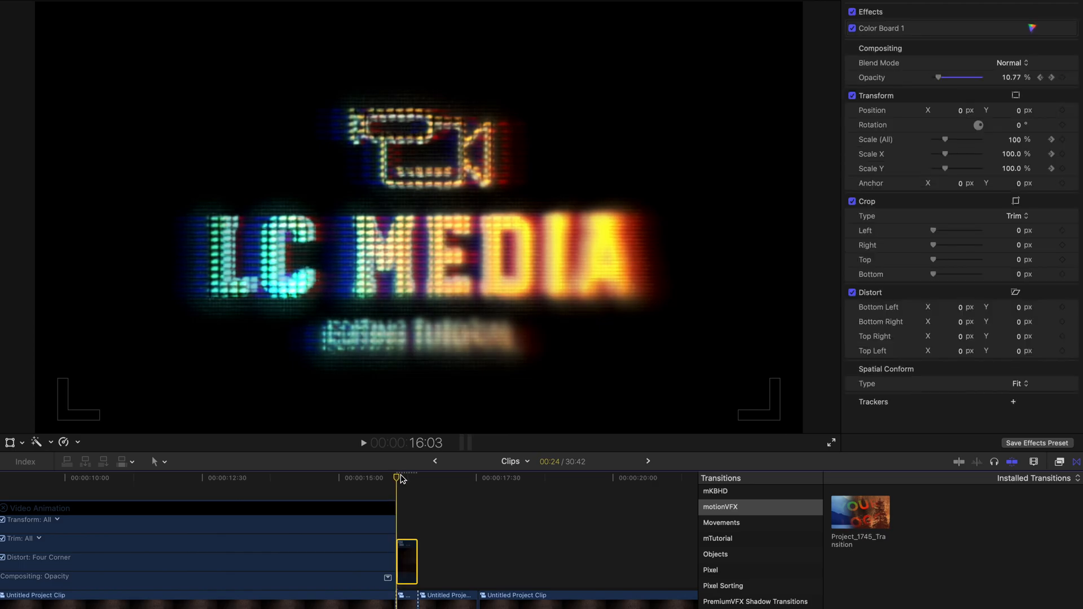
pyautogui.moveTo(403, 478); pyautogui.dragTo(416, 479)
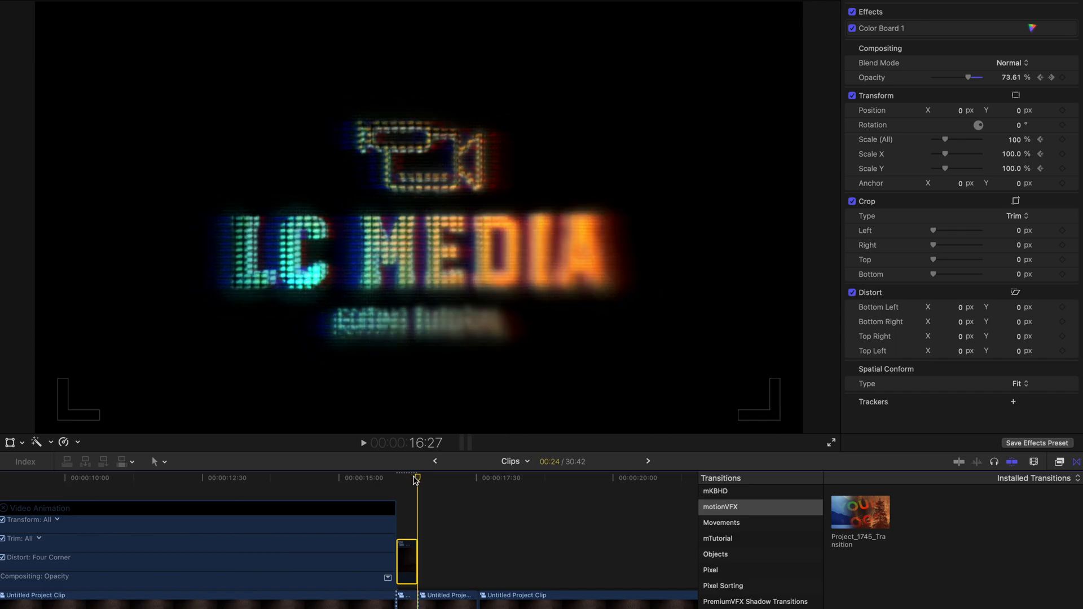
pyautogui.scroll(-2, 411, 494)
pyautogui.moveTo(410, 479); pyautogui.dragTo(398, 484)
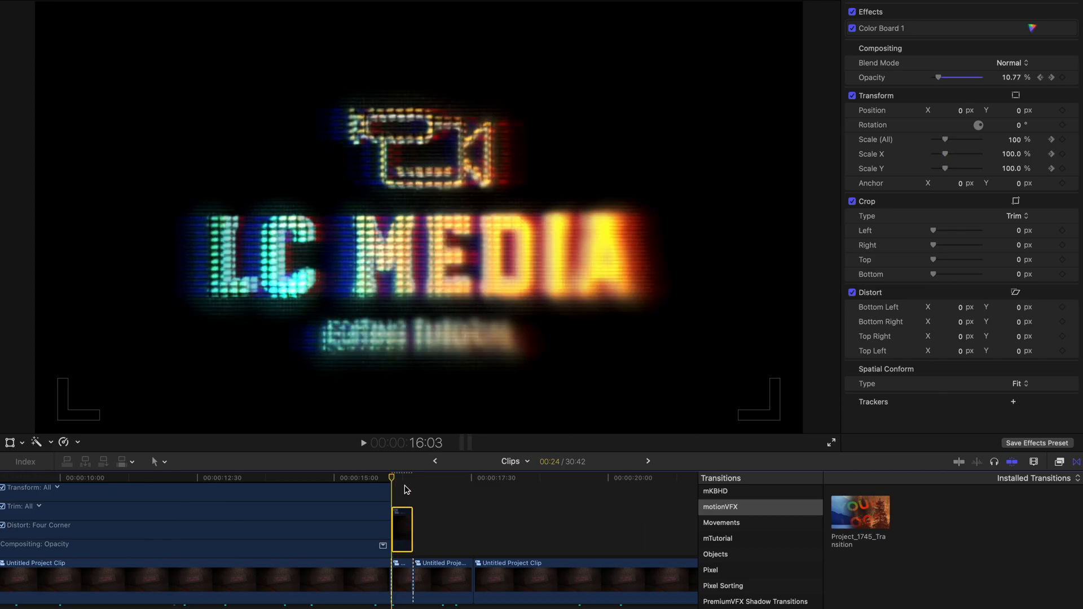
# Duplicate the short primary storyline clip at 16:03 as a connected clip directly above itself
pyautogui.click(395, 573)
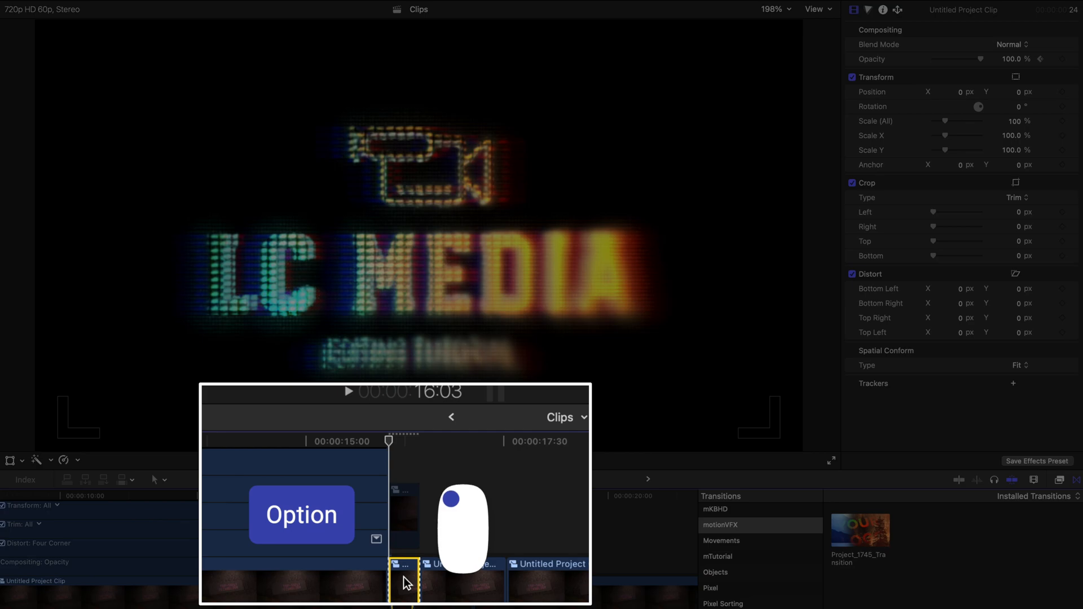
pyautogui.moveTo(404, 577)
pyautogui.mouseDown()
pyautogui.moveTo(408, 543)
pyautogui.moveTo(404, 560)
pyautogui.mouseUp()
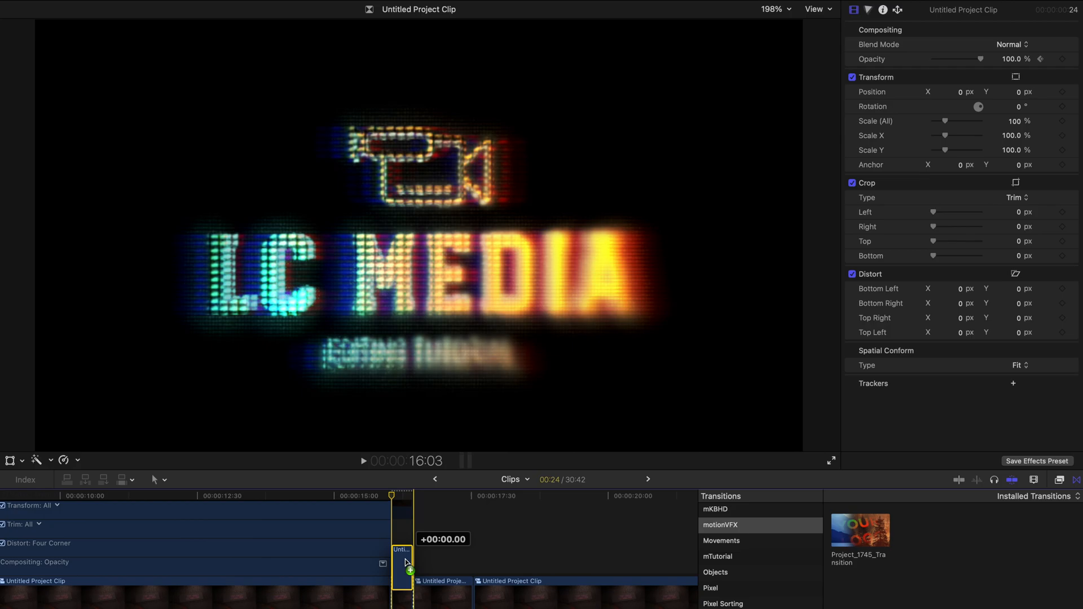
pyautogui.moveTo(405, 560); pyautogui.dragTo(404, 560)
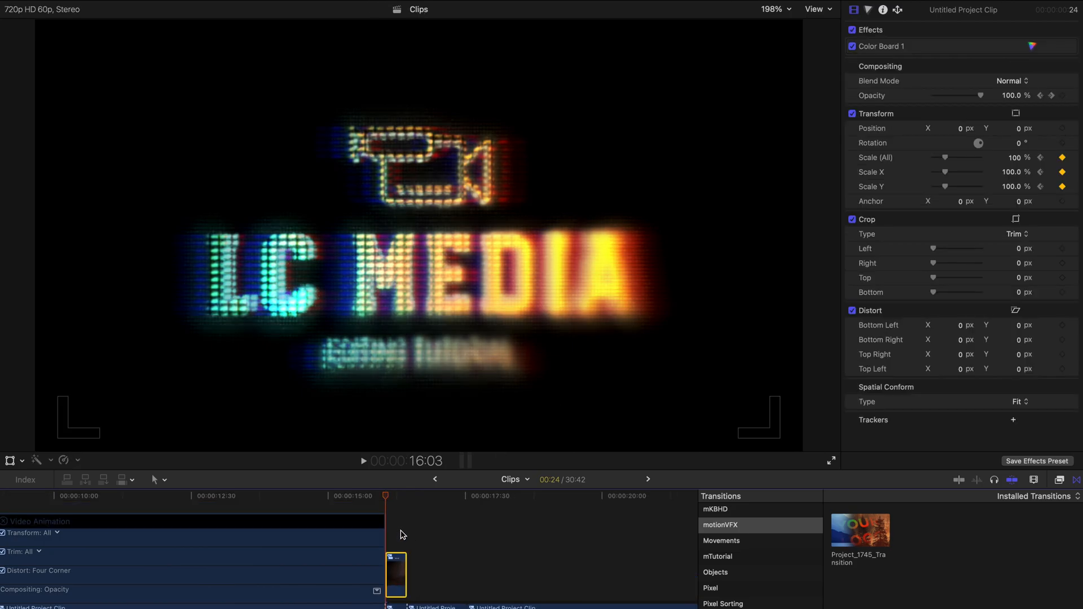
# Show the video animation lanes of the connected clip at 16:03 and examine its opacity at 16:09 and 16:06
pyautogui.rightClick(401, 563)
pyautogui.click(421, 533)
pyautogui.scroll(8, 393, 559)
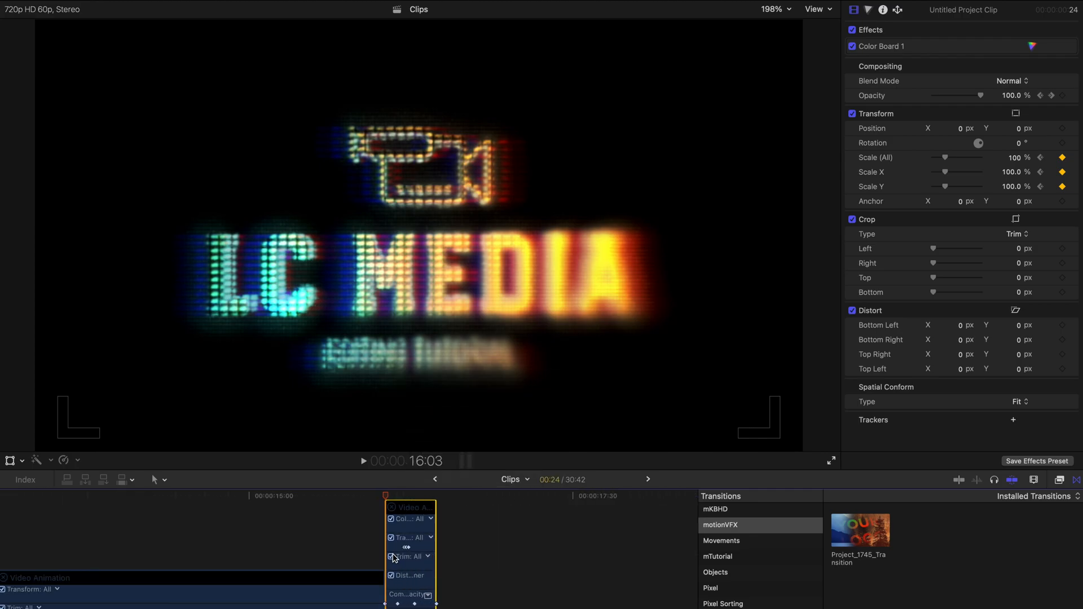
pyautogui.scroll(2, 393, 558)
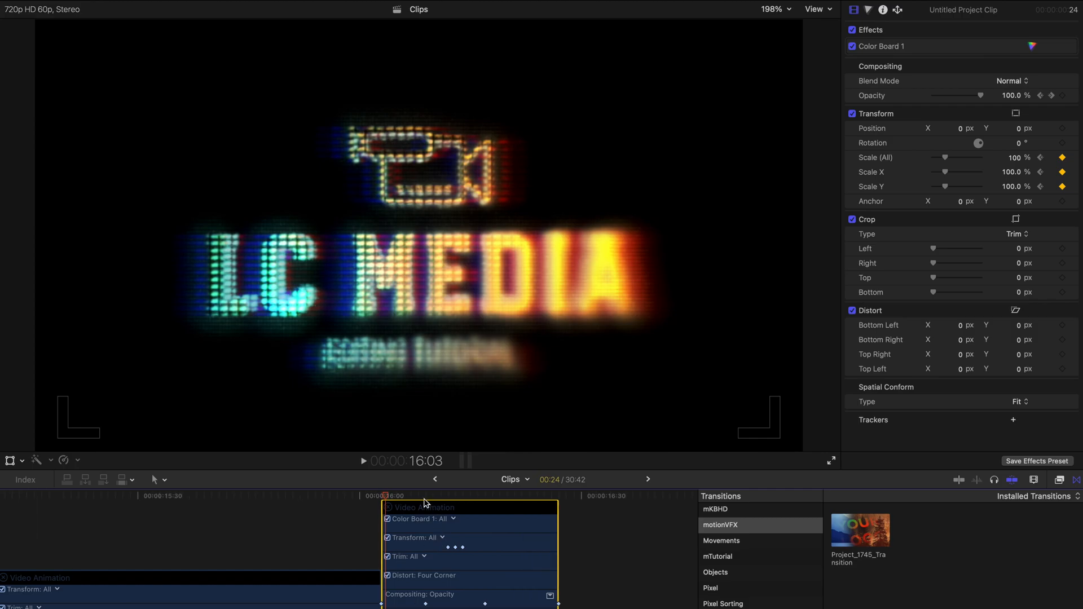
pyautogui.moveTo(420, 496); pyautogui.dragTo(425, 496)
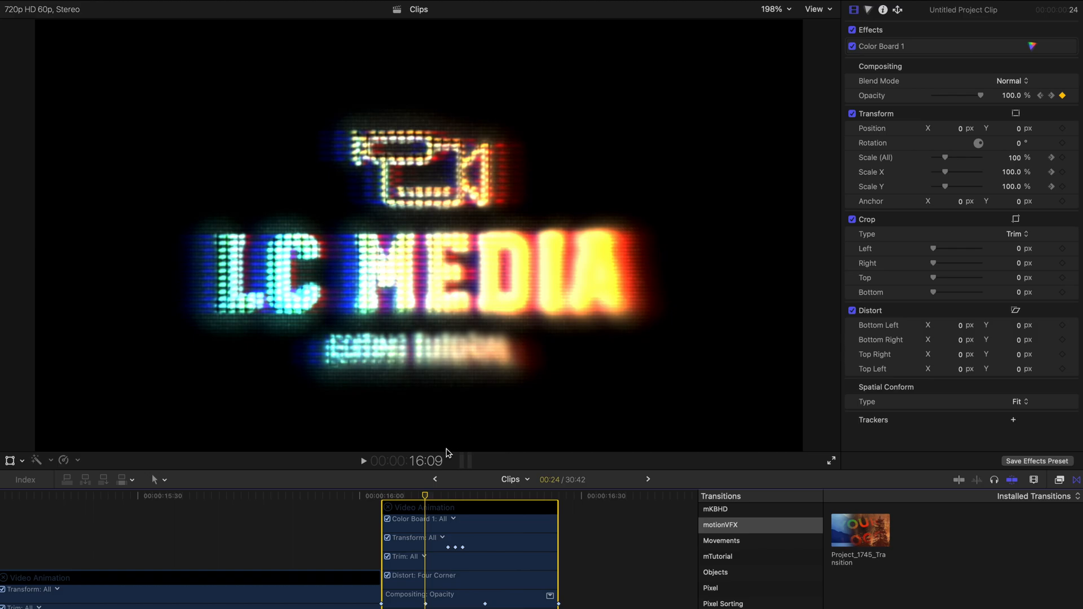
pyautogui.moveTo(419, 486)
pyautogui.mouseDown()
pyautogui.moveTo(383, 489)
pyautogui.moveTo(410, 488)
pyautogui.mouseUp()
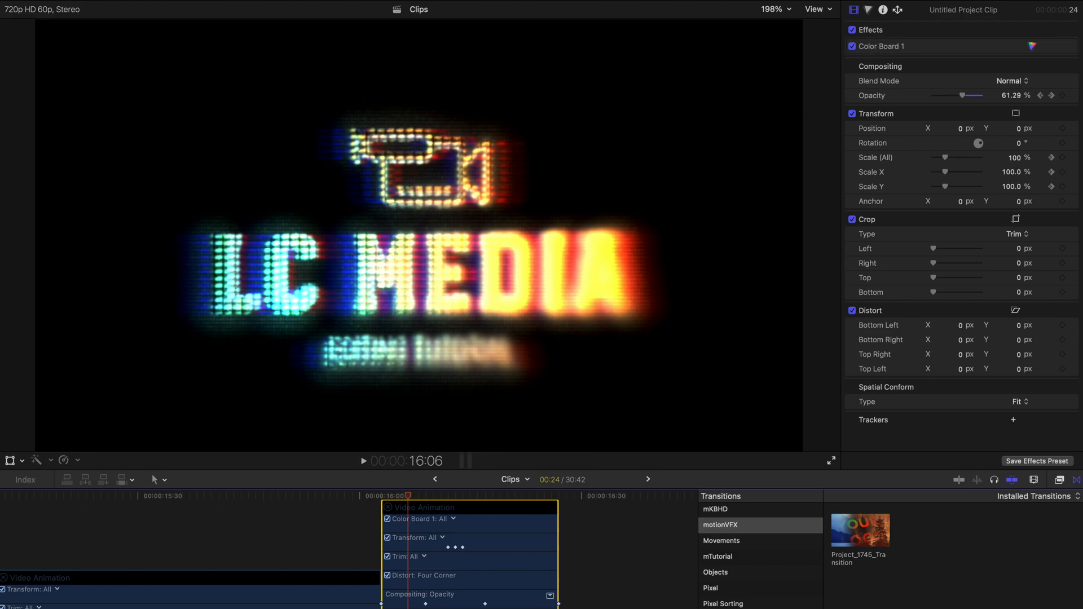
# Compare the connected clip with Color Board 1 off and on at 16:06, and check the frame at 16:09
pyautogui.click(871, 13)
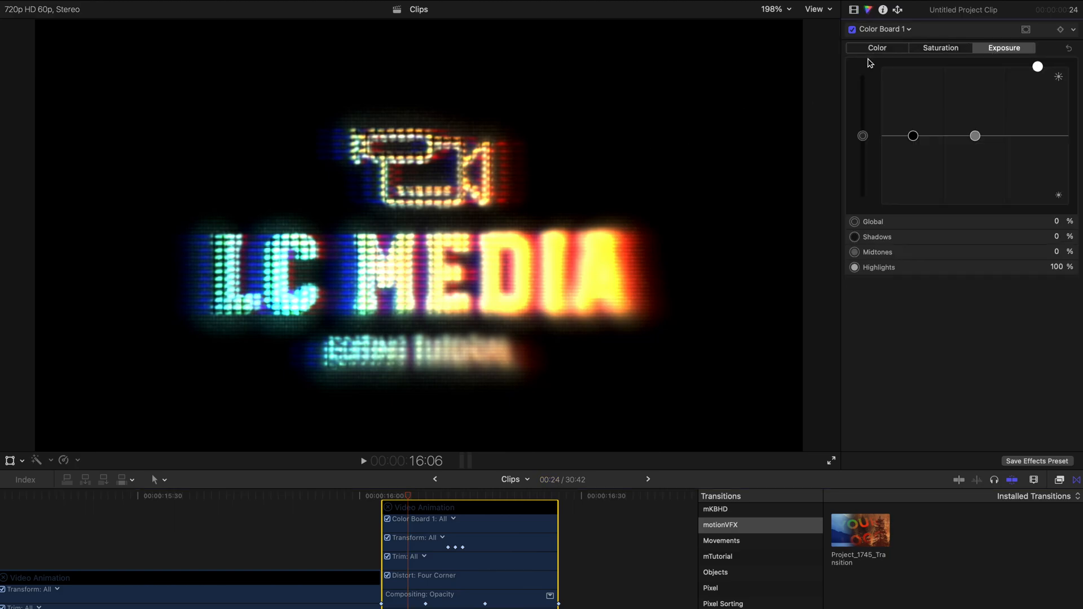
pyautogui.click(853, 30)
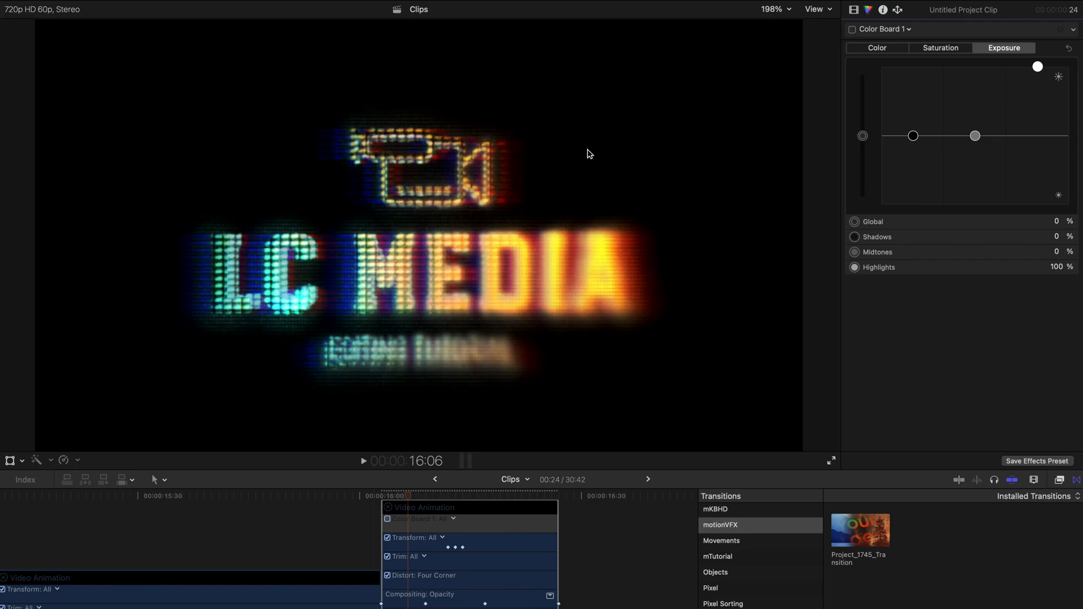
pyautogui.click(852, 30)
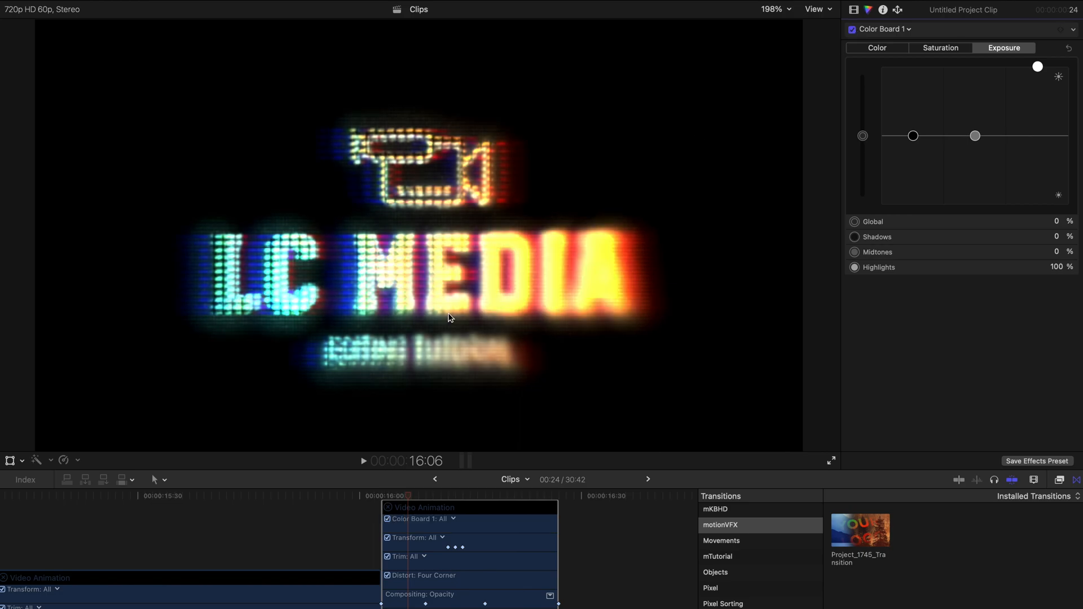
pyautogui.moveTo(410, 499); pyautogui.dragTo(423, 499)
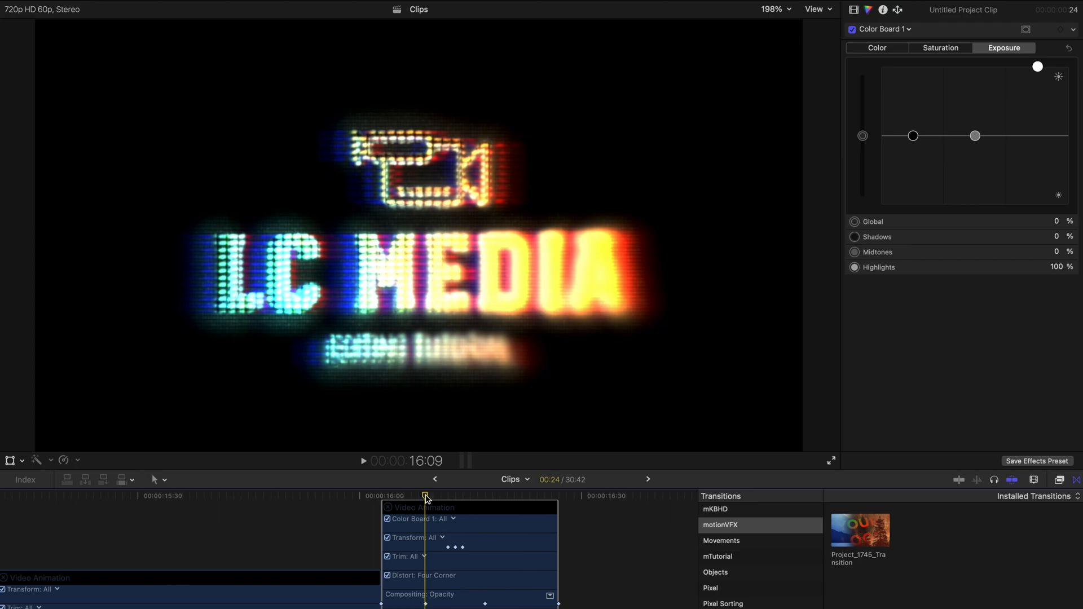
# Examine the connected clip's scale keyframes at 16:12 and 16:13
pyautogui.click(853, 10)
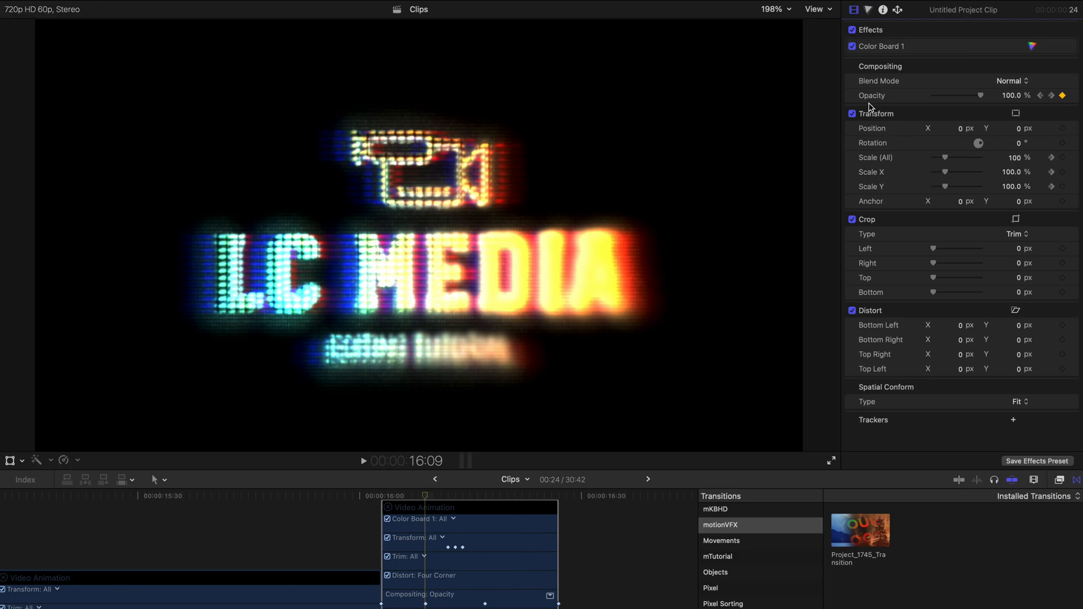
pyautogui.click(446, 495)
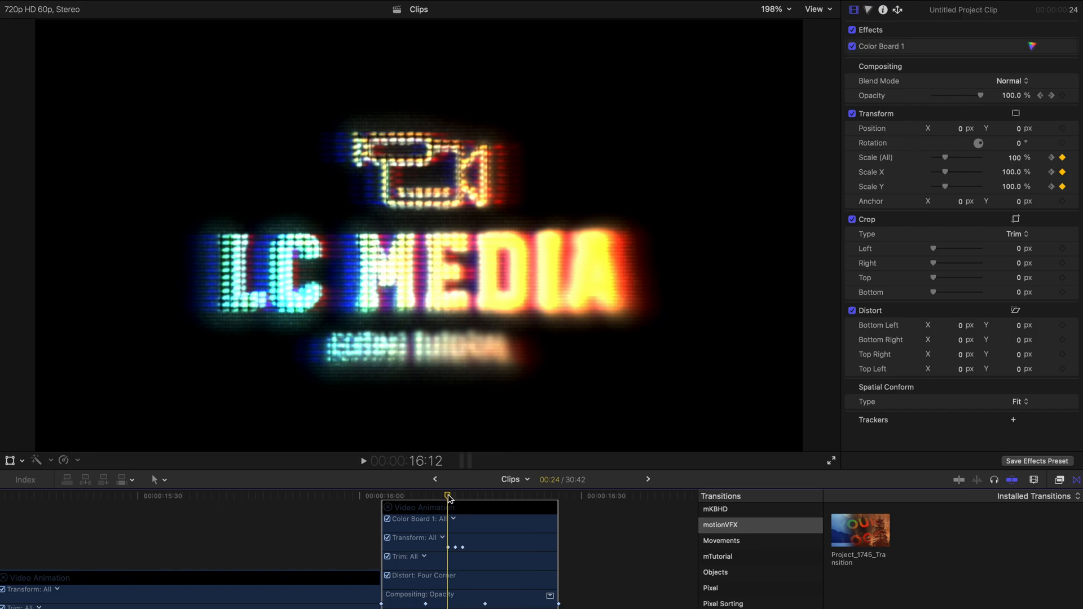
pyautogui.moveTo(449, 498); pyautogui.dragTo(456, 499)
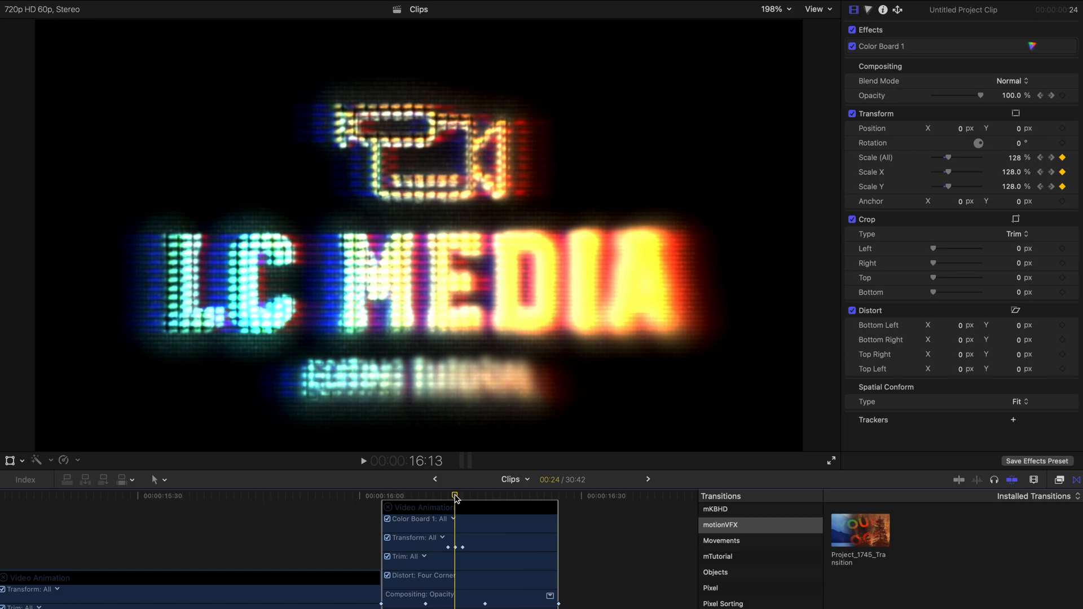
# Play the logo pulse over the connected clip from 16:01, and replay it from 15:55
pyautogui.moveTo(456, 499); pyautogui.dragTo(375, 504)
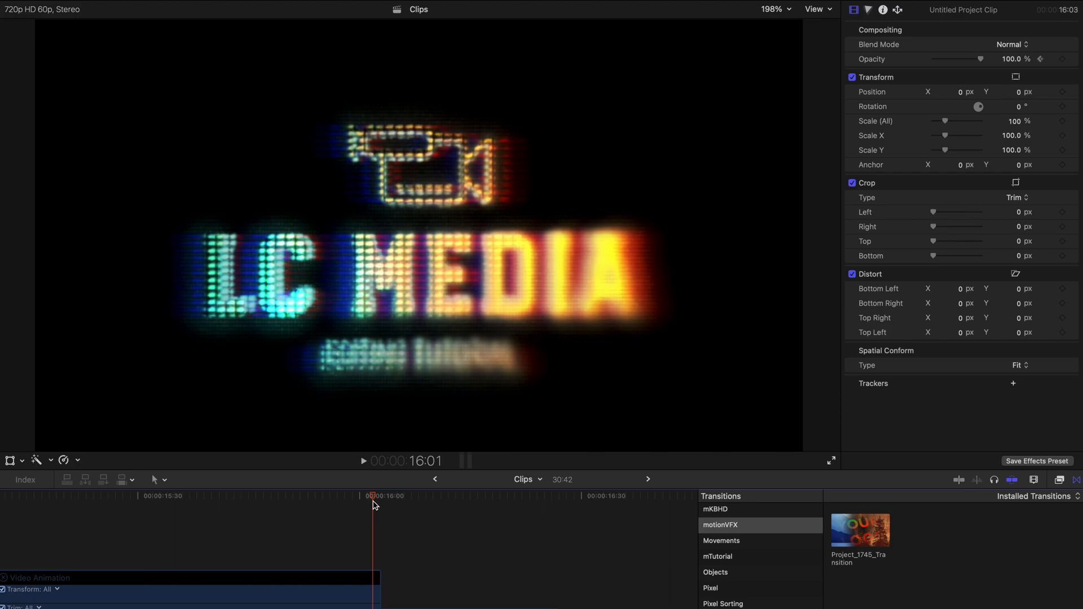
pyautogui.press('space')
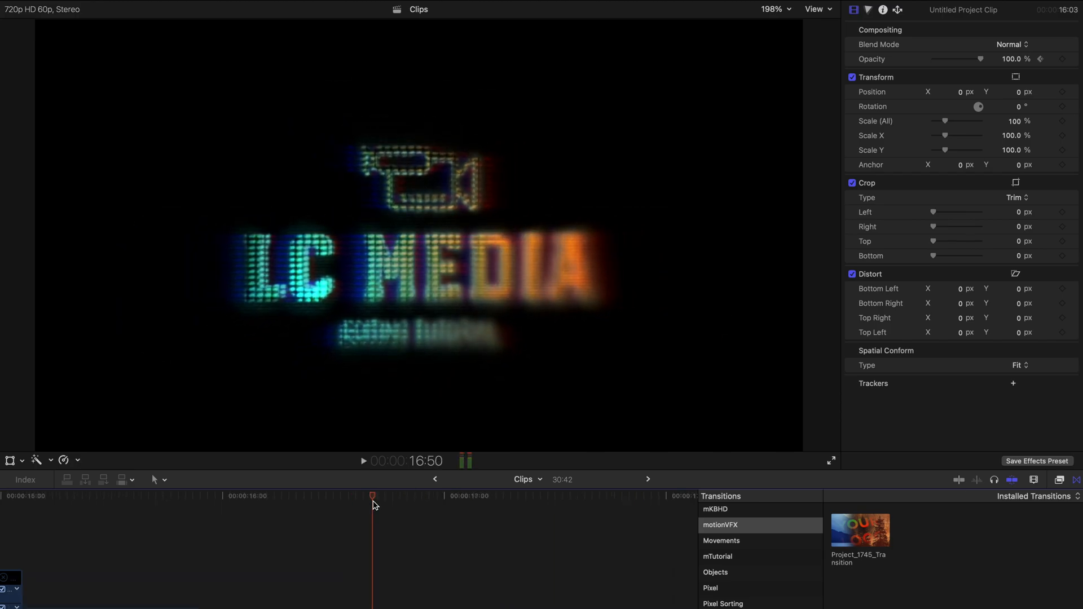
pyautogui.hscroll(-6, 238, 524)
pyautogui.scroll(-2, 238, 524)
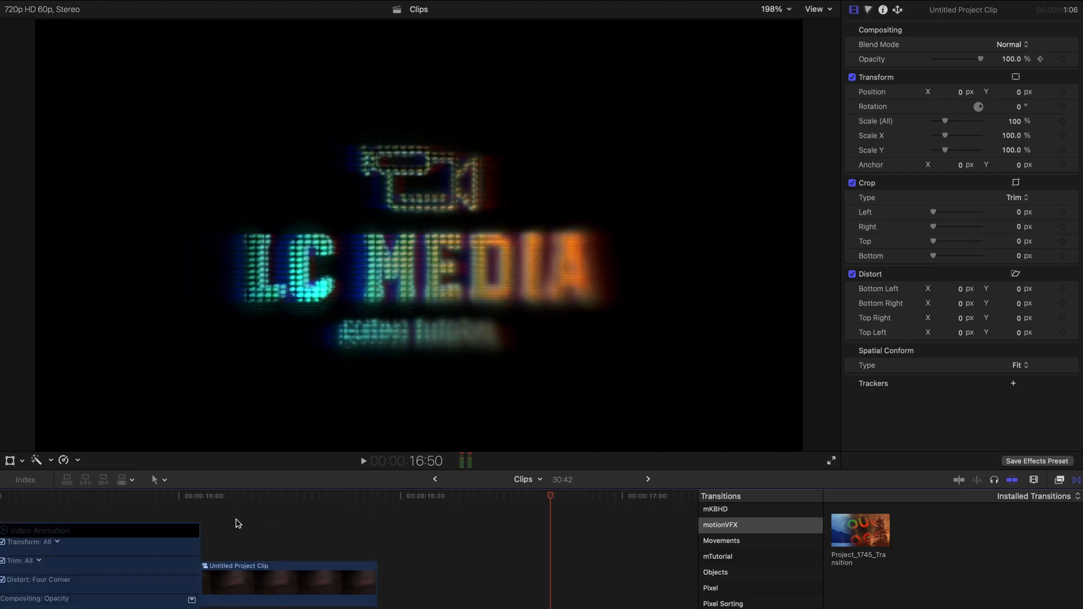
pyautogui.click(144, 497)
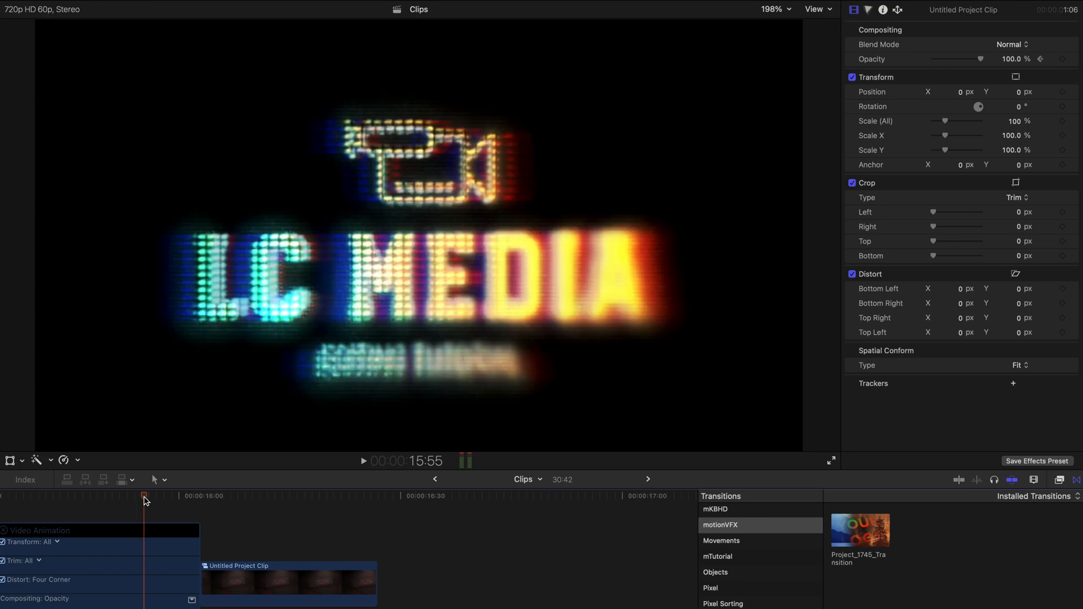
pyautogui.press('space')
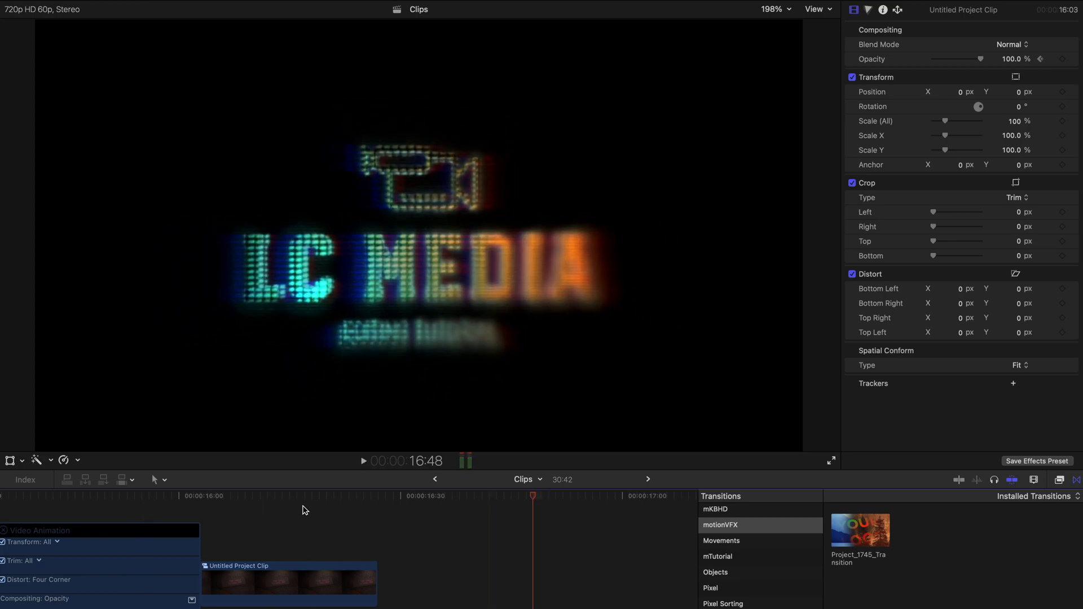
# Preview the logo's closing transition from 25:08 and show the settings of the Up Down Shake (Prism) transition
pyautogui.scroll(-3, 372, 504)
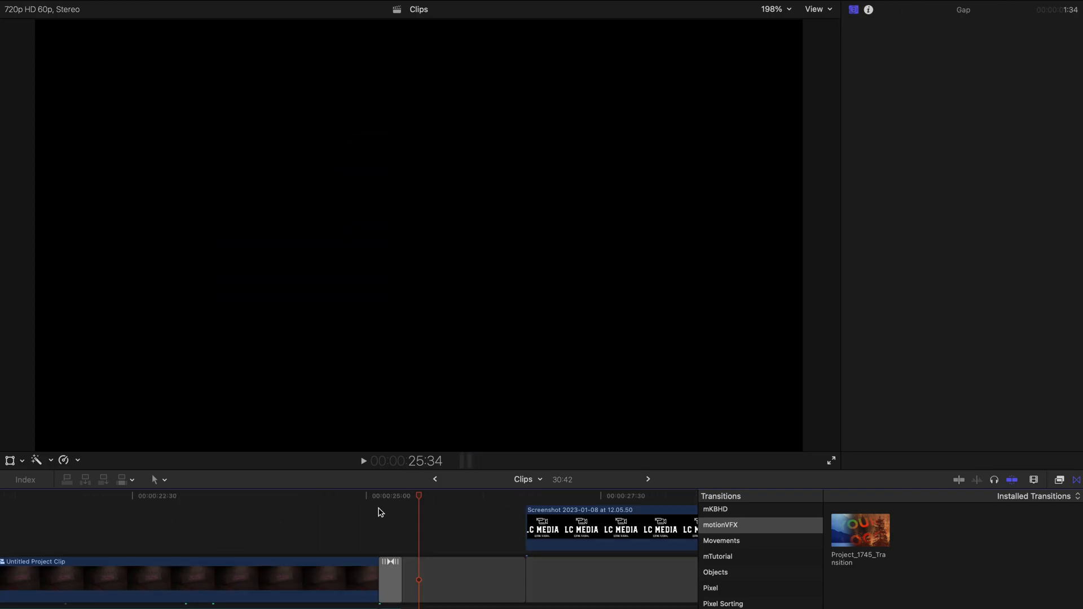
pyautogui.click(377, 507)
pyautogui.press('space')
pyautogui.press('space')
pyautogui.click(377, 507)
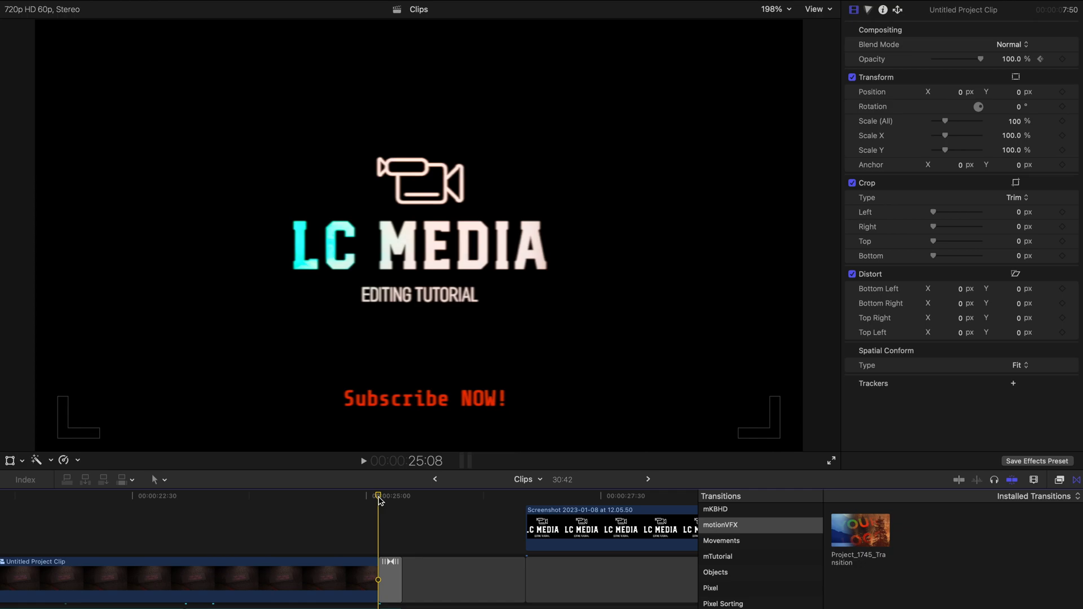
pyautogui.click(390, 570)
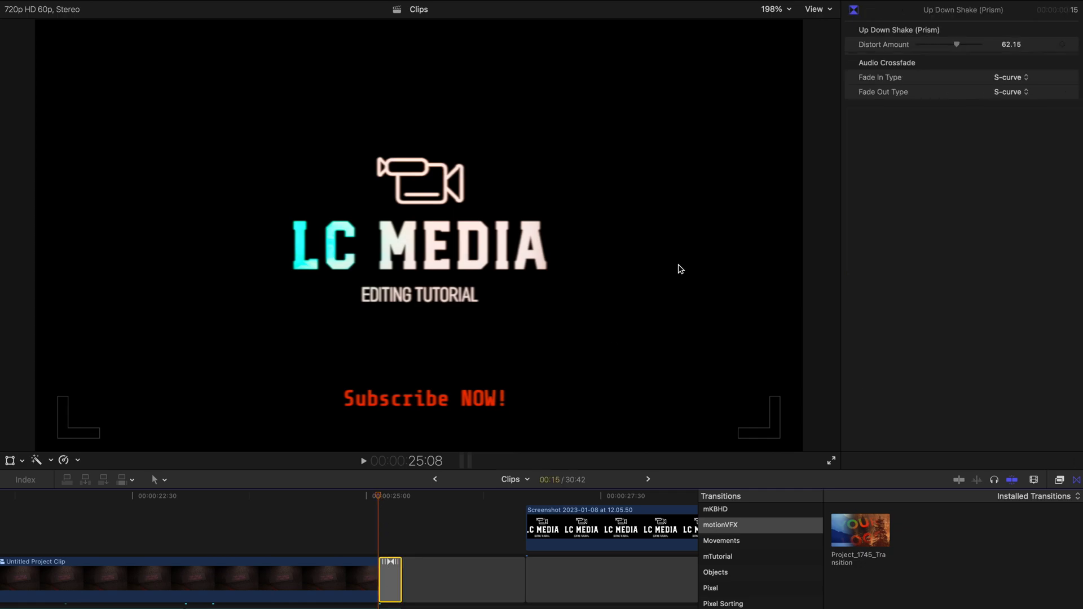